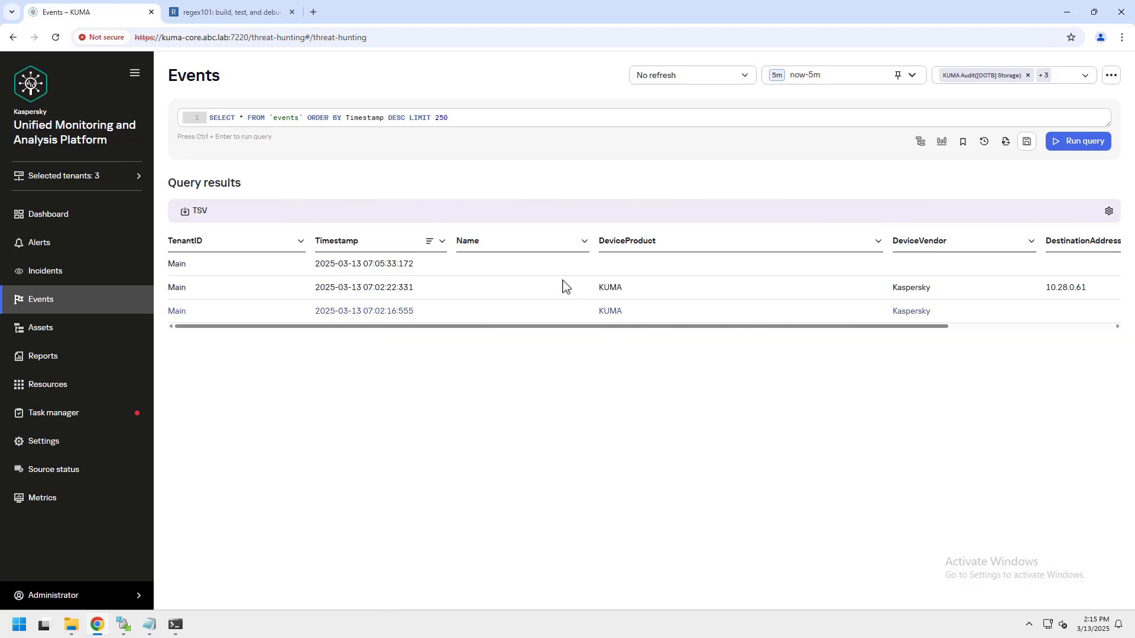
left_click(562, 267)
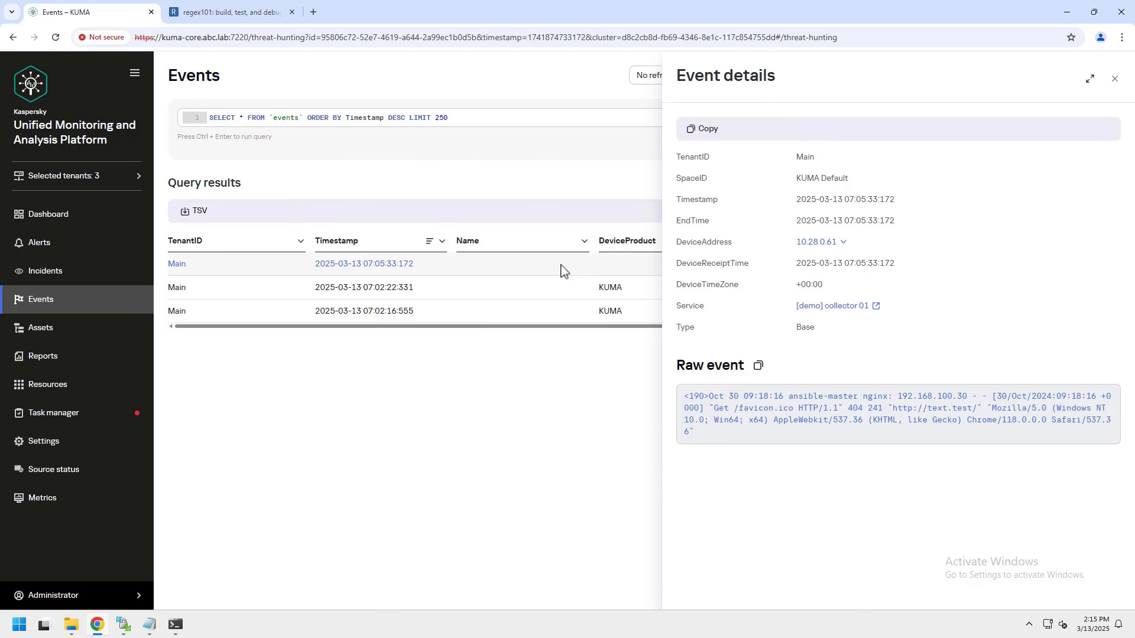
left_click(758, 366)
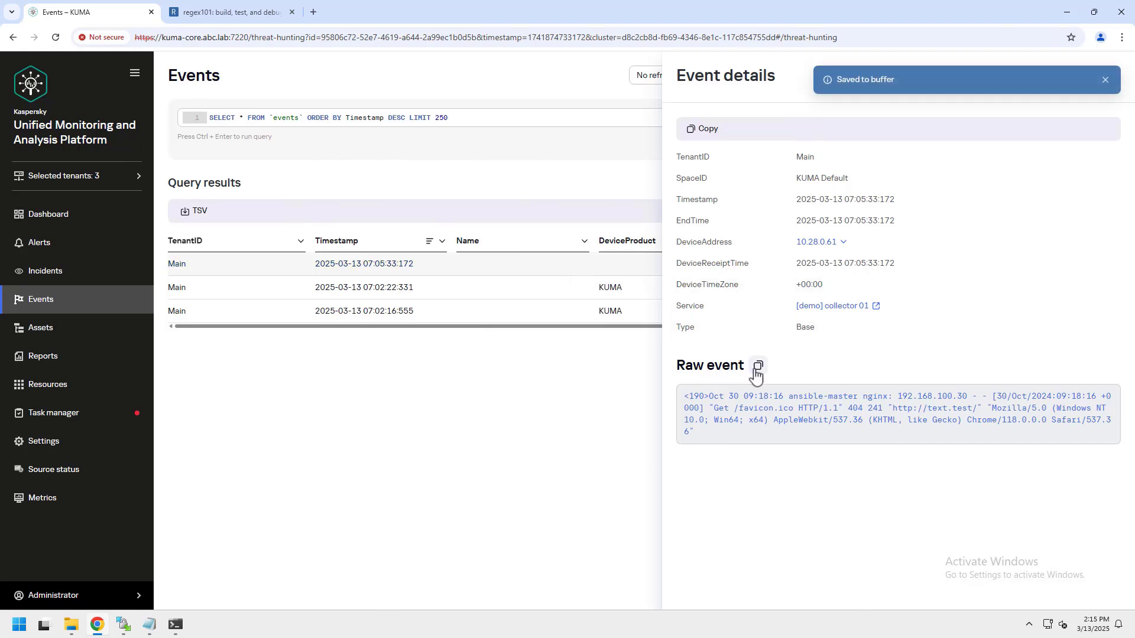
- Start a new normalizer named Demo 1 with the regexp parsing method and Keep raw event set to Always
left_click(89, 390)
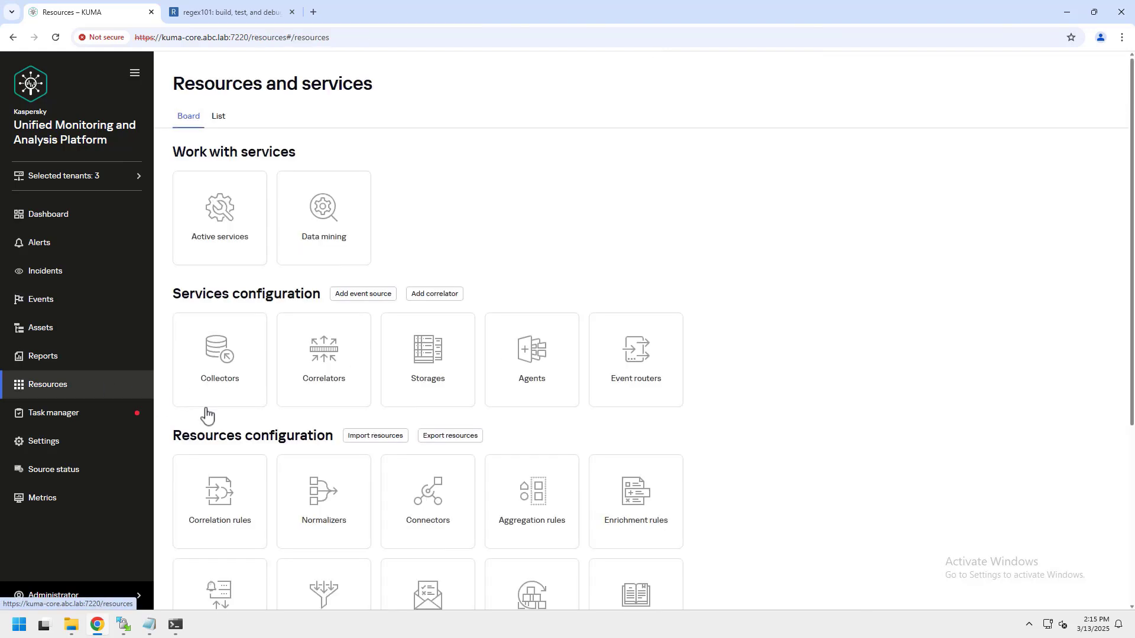
left_click(320, 493)
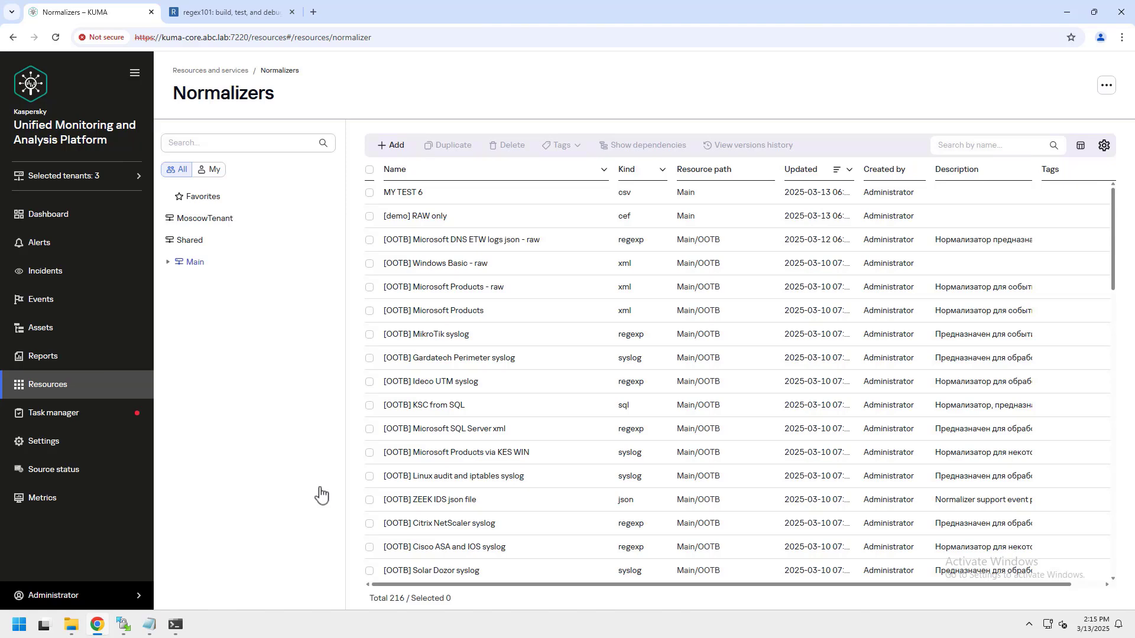
left_click(399, 152)
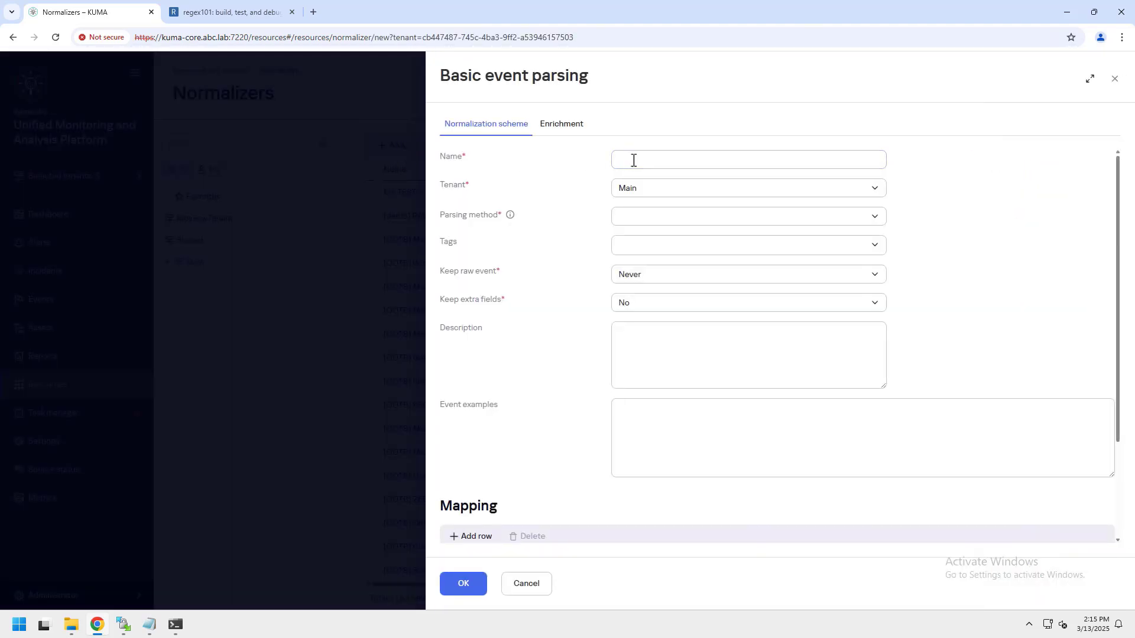
left_click(633, 160)
type("Demo 1")
left_click(657, 215)
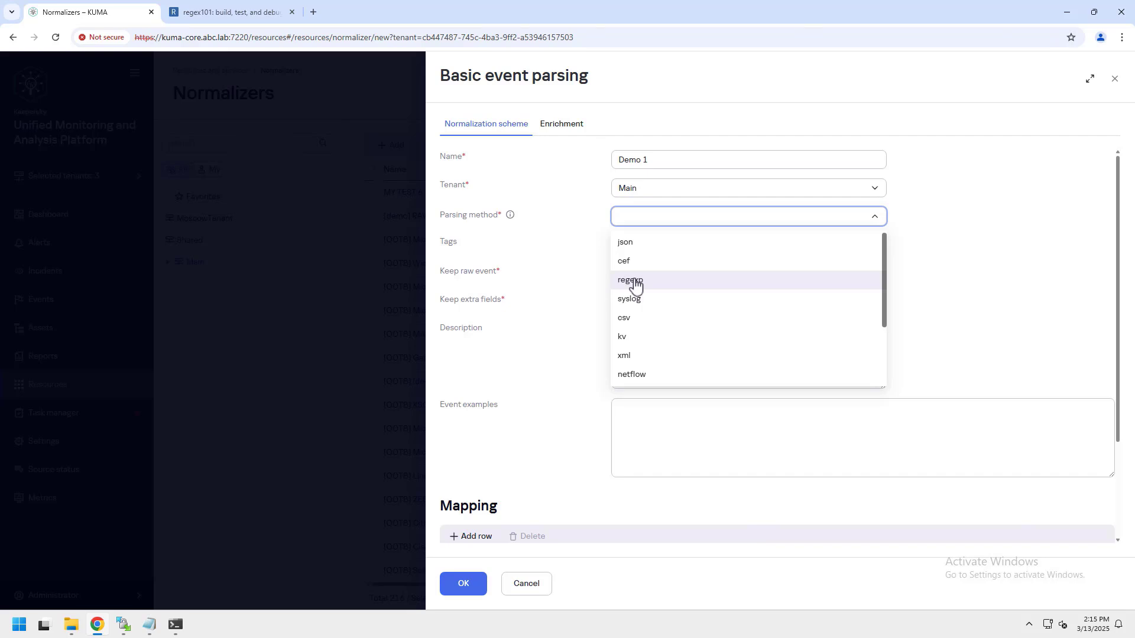
left_click(634, 281)
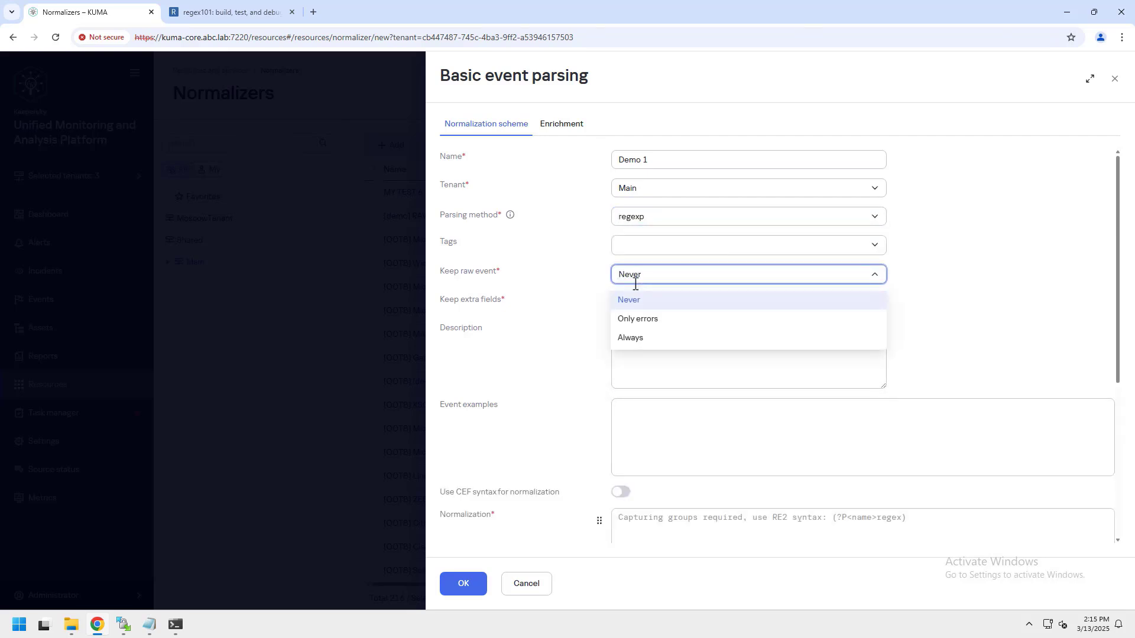
left_click(631, 343)
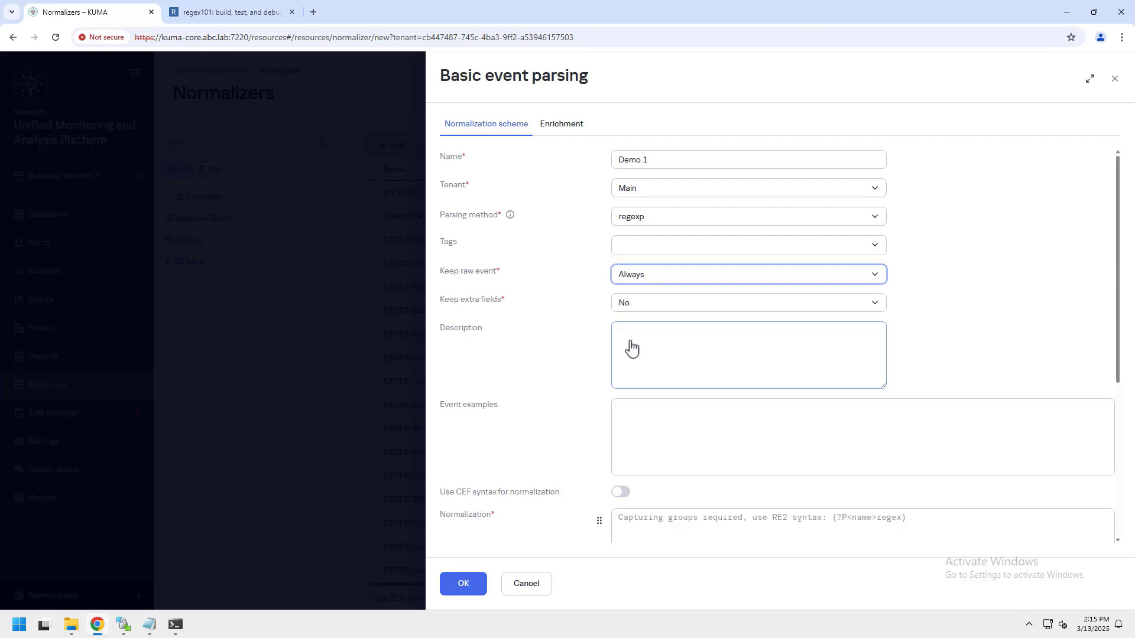
- Paste the copied raw event into the normalizer's Event examples field
scroll(631, 349, "down", 4)
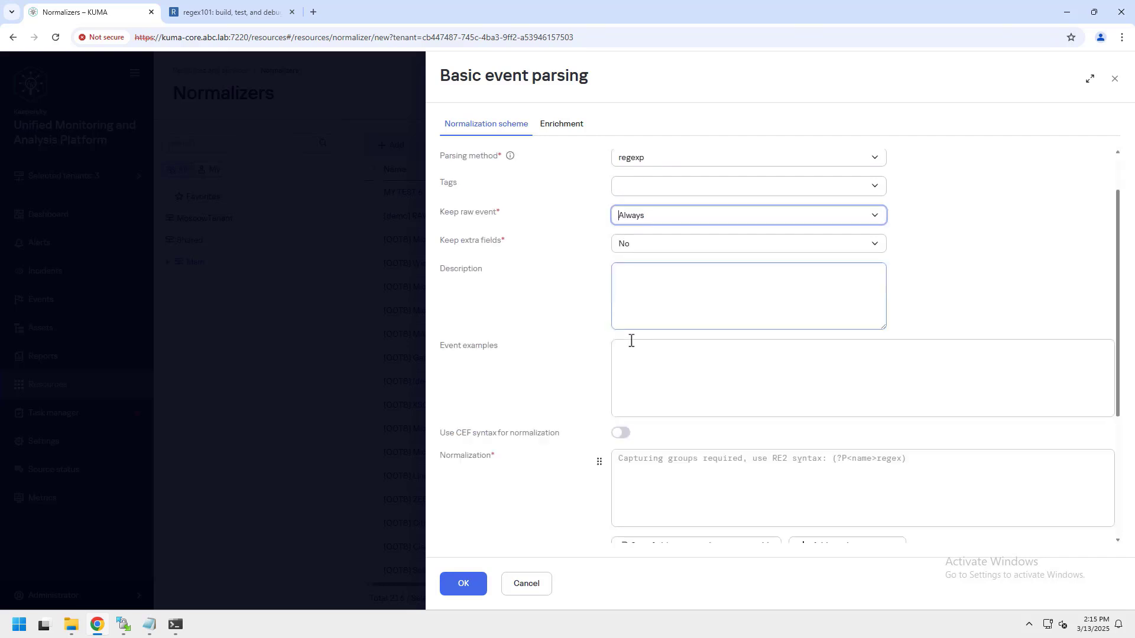
left_click(670, 221)
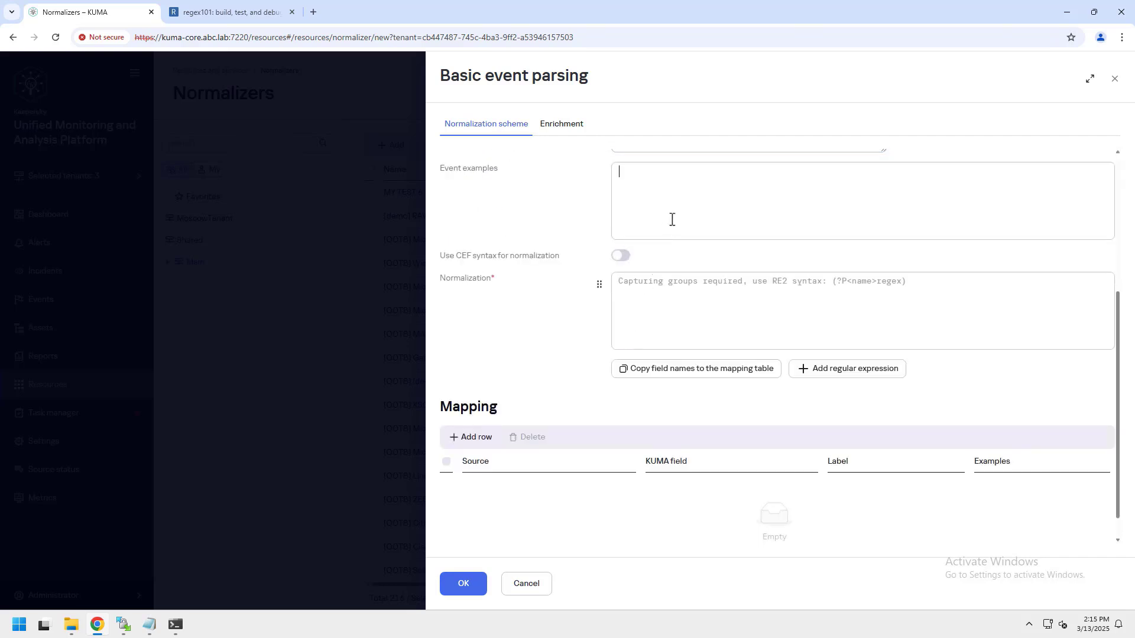
key("ctrl+v")
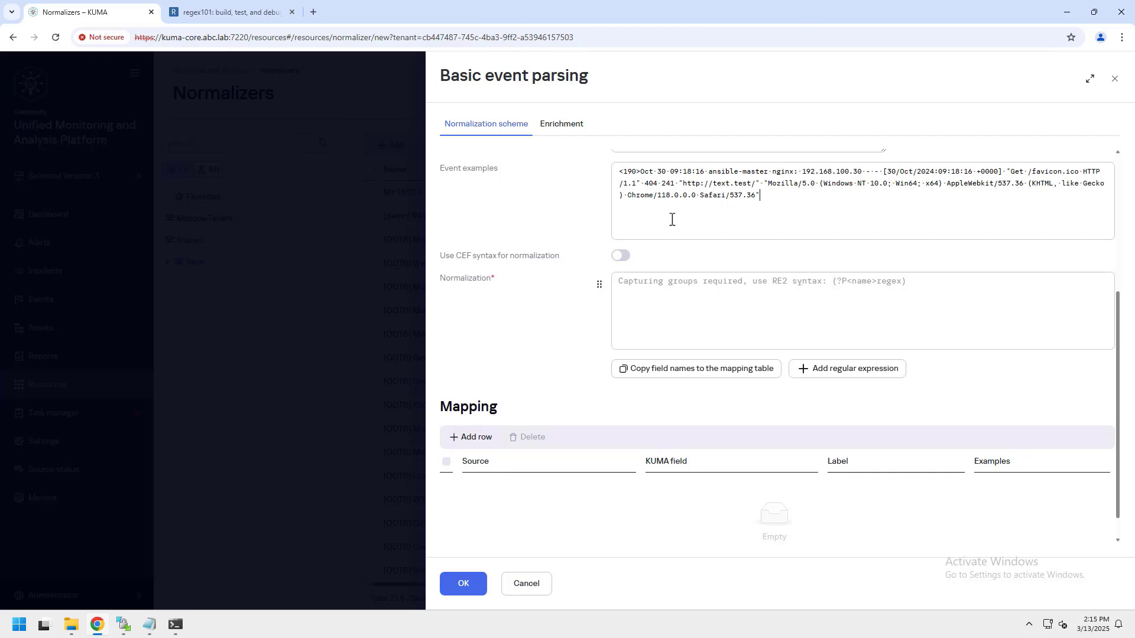
left_click(658, 292)
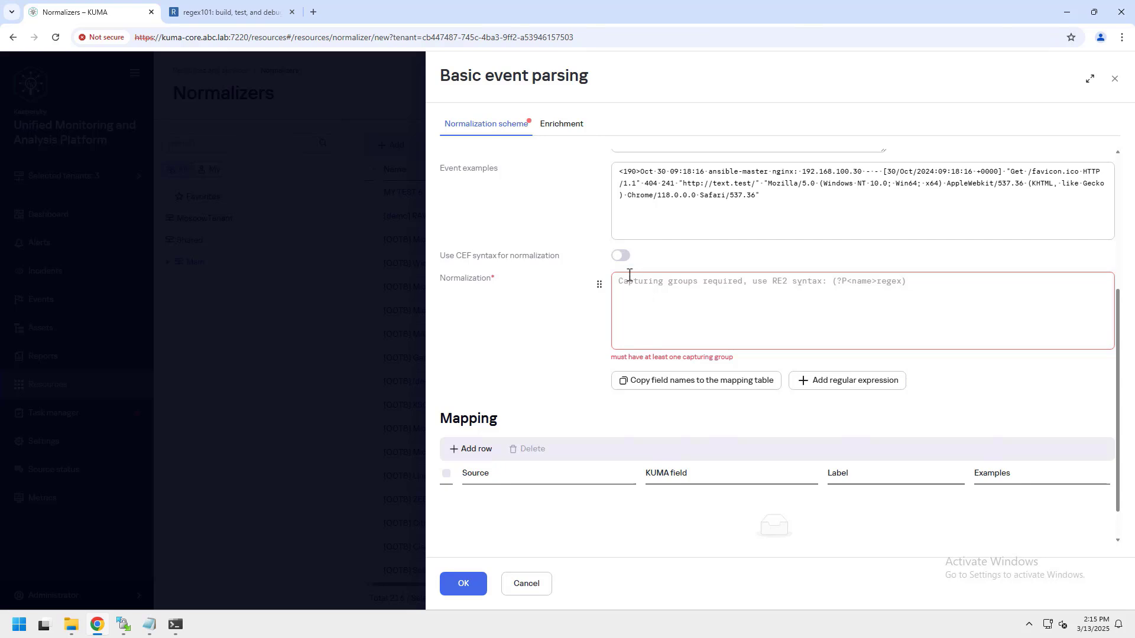
- Switch to regex101 and paste the same raw event as the test string
left_click(254, 22)
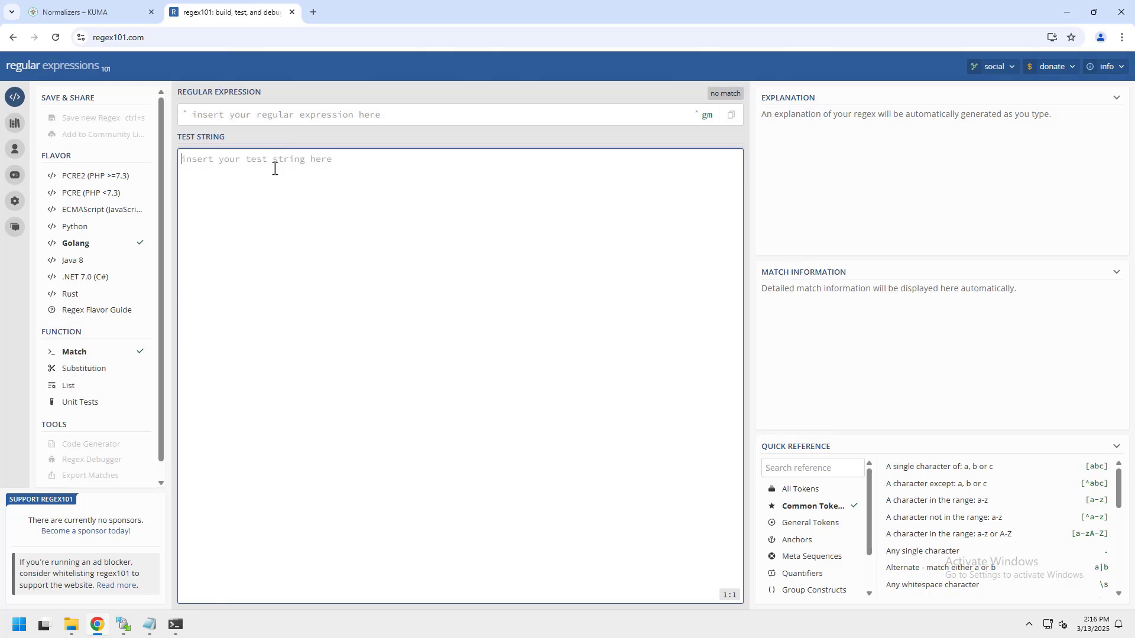
key("ctrl+v")
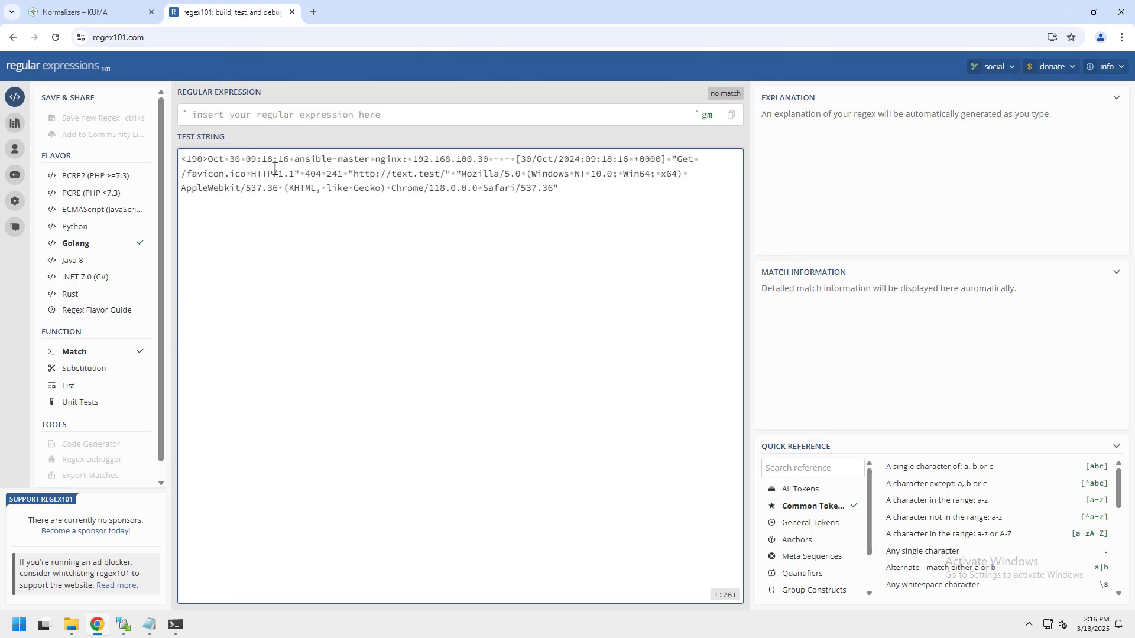
- Write the regular expression ^\S+ \S+ \S+ (?P<DeviceProduct>\S+) to capture the fourth token of the test string
left_click(288, 114)
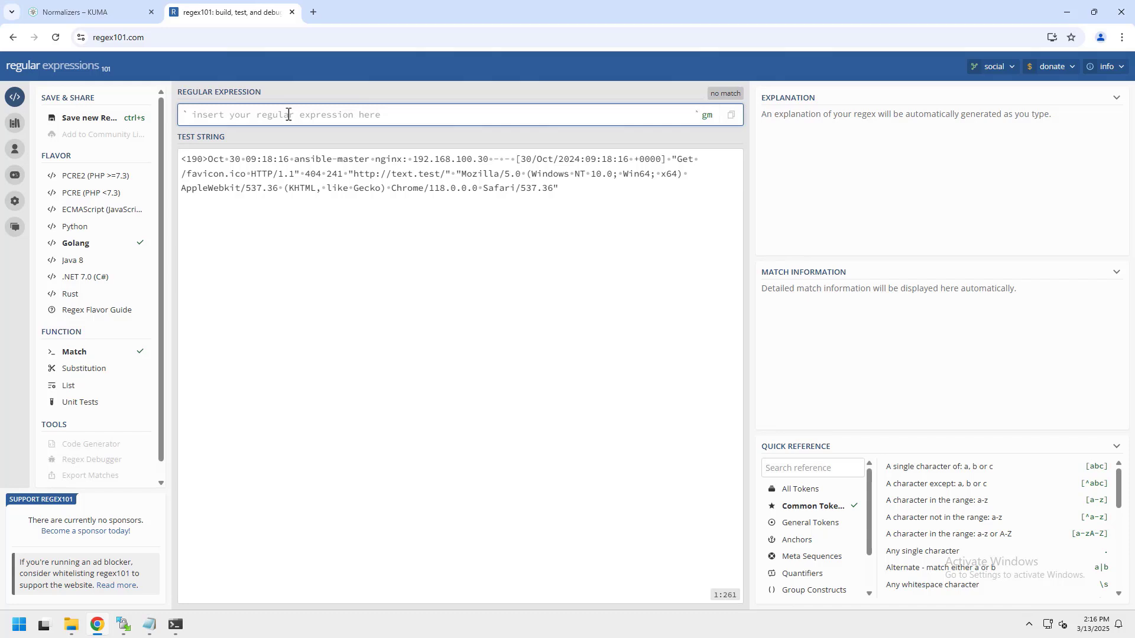
type("^")
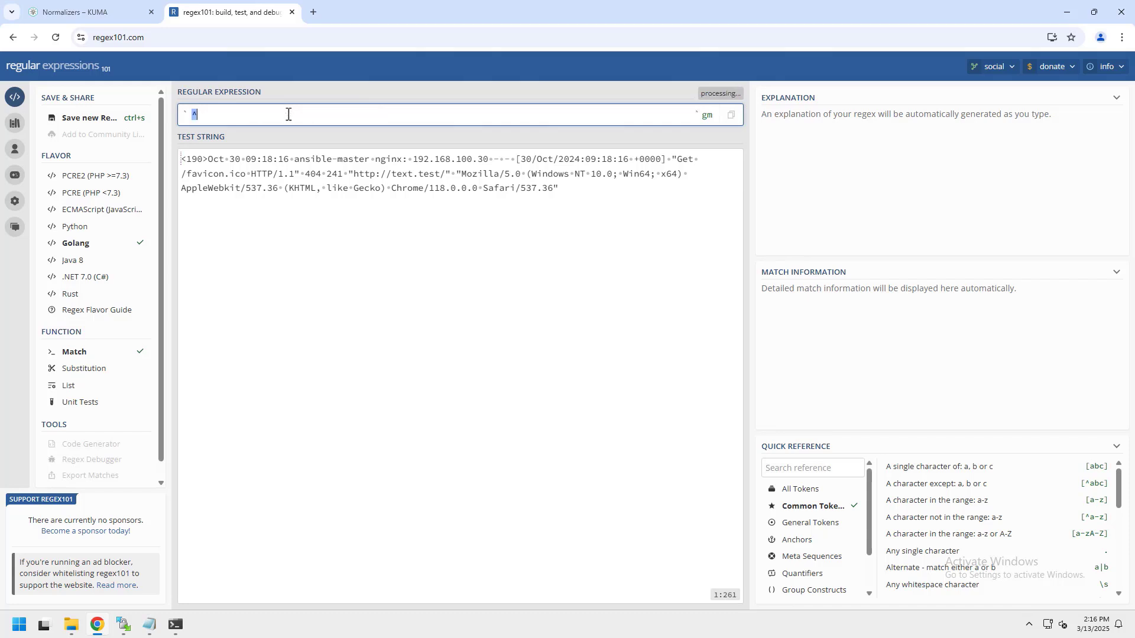
type("\\S")
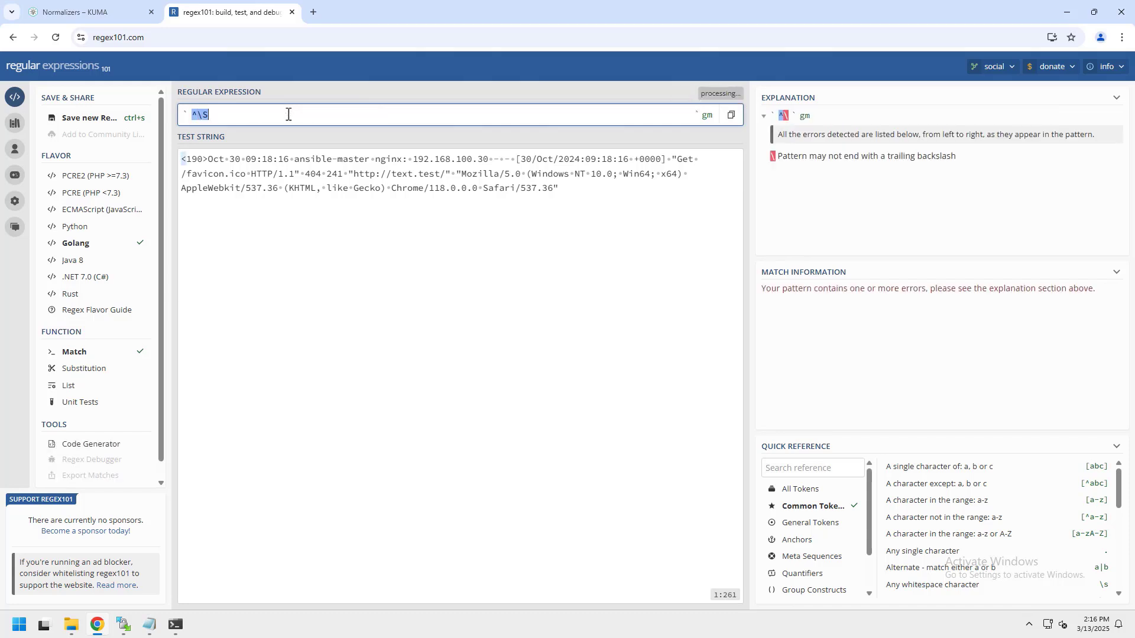
type("+")
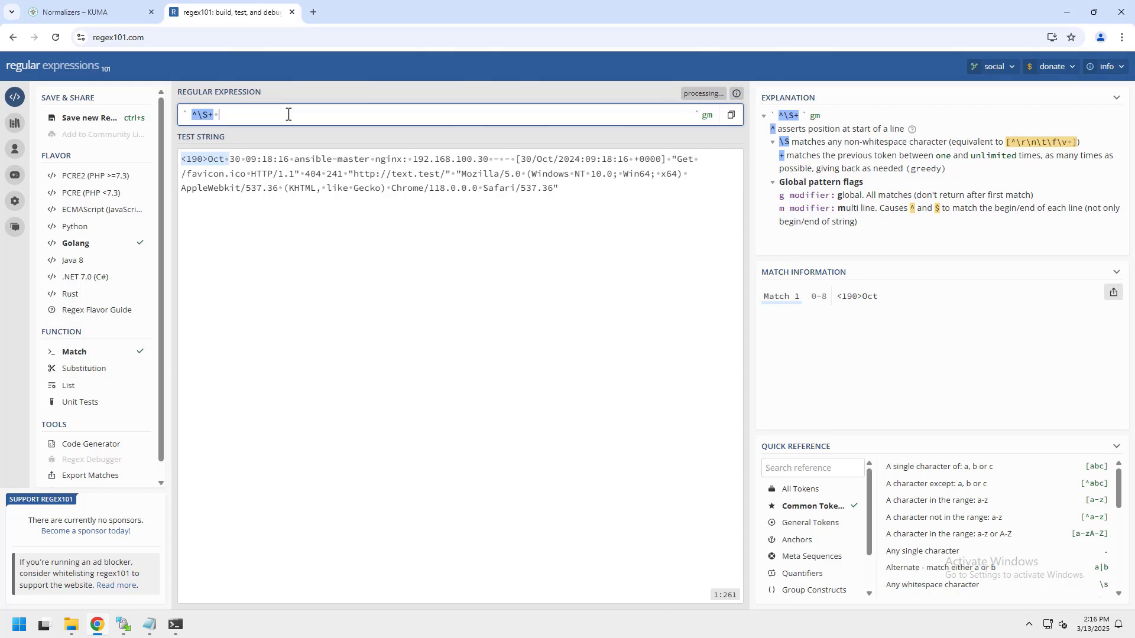
type(" \\S+ \\")
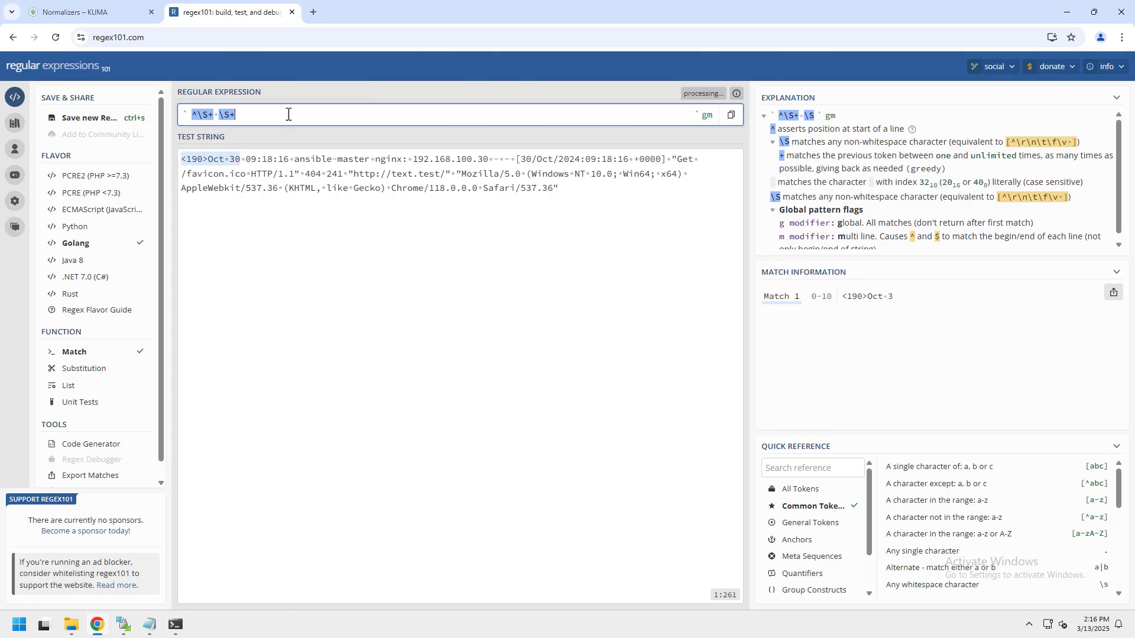
type("S+ ")
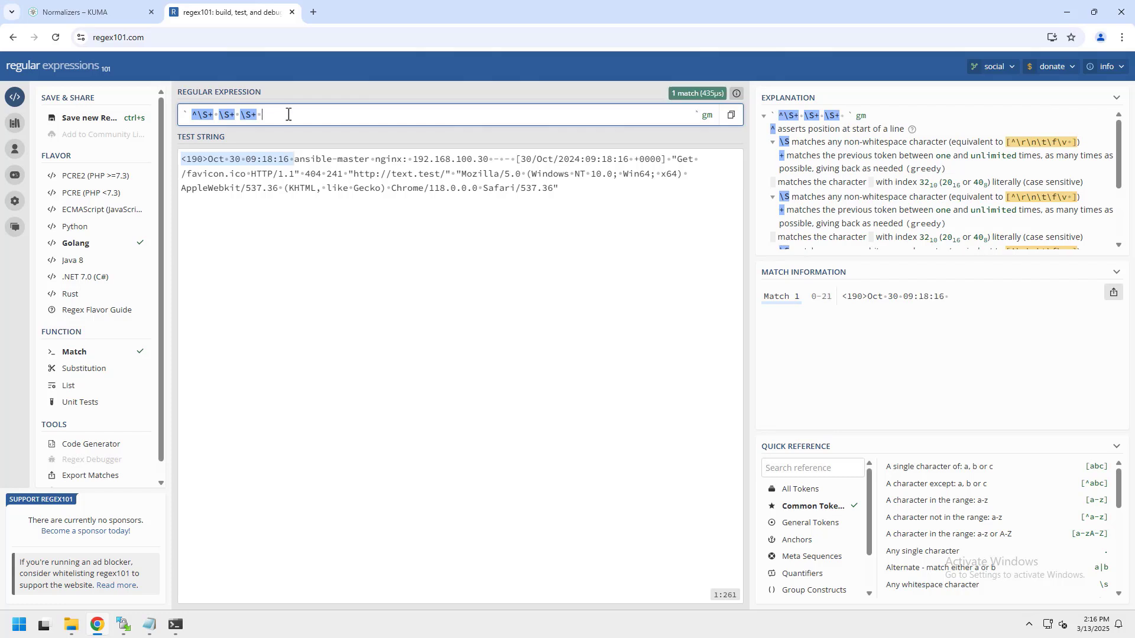
type("()")
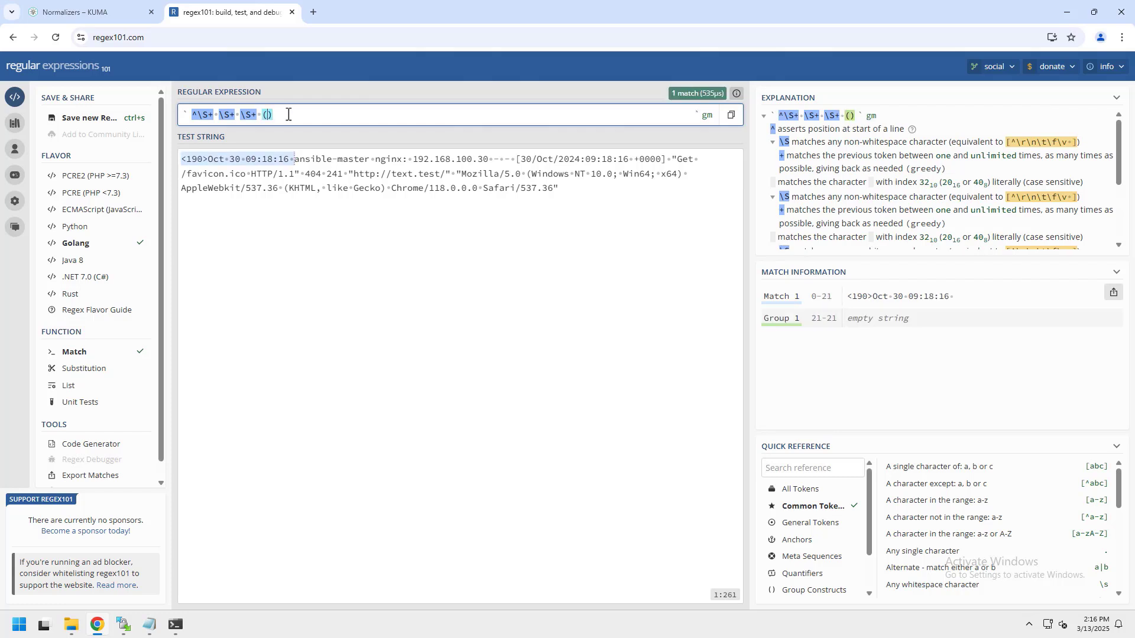
type("?P<>")
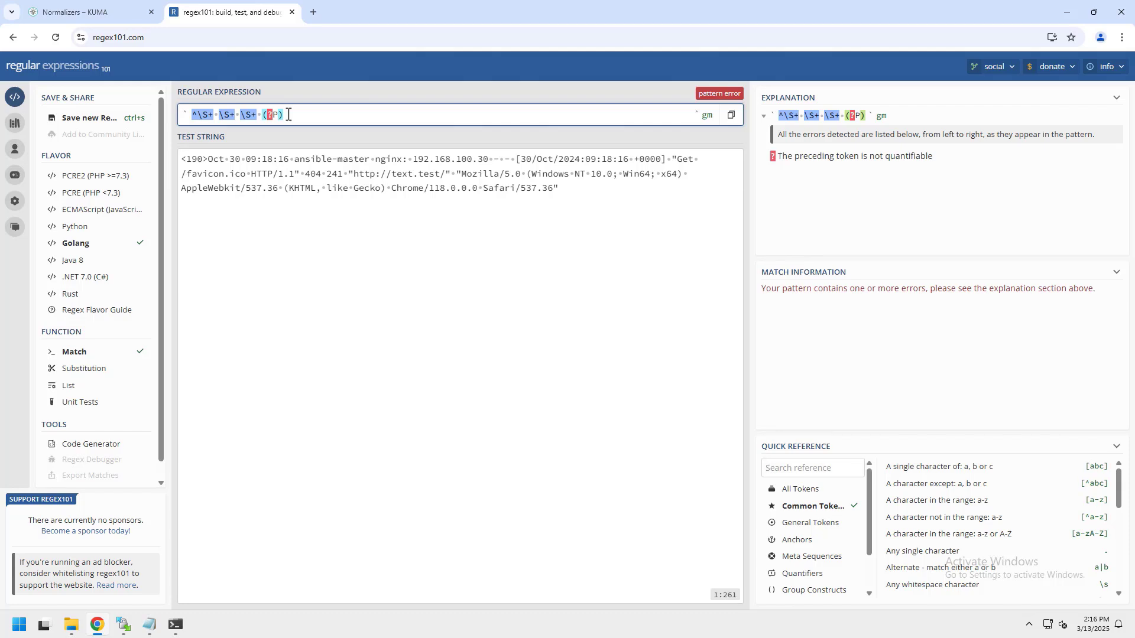
type("DeviceP")
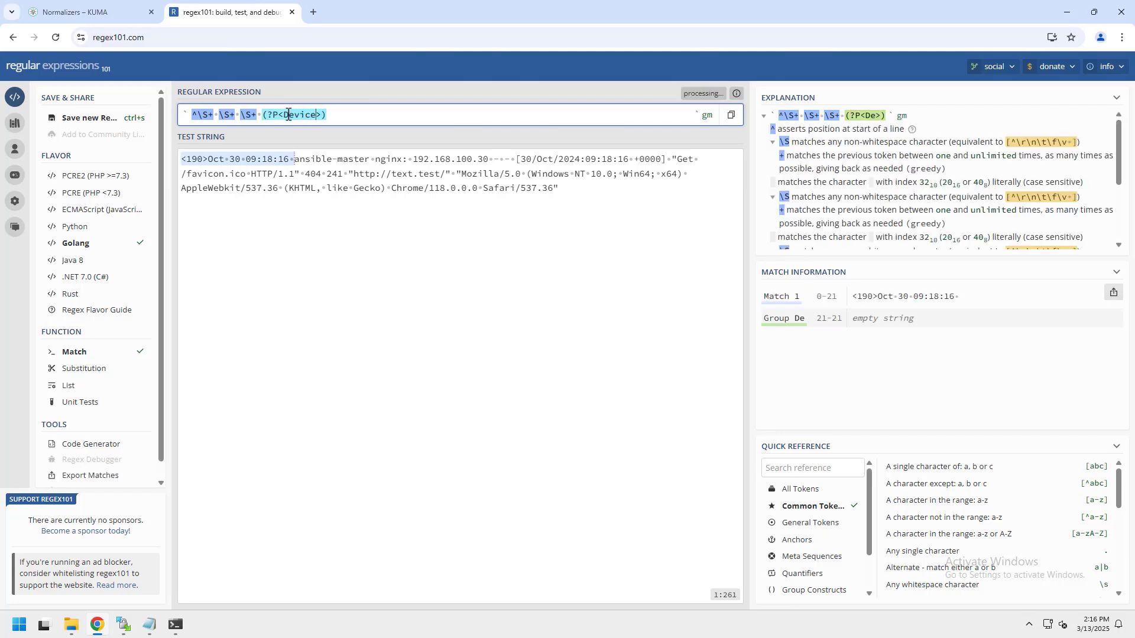
type("roduct")
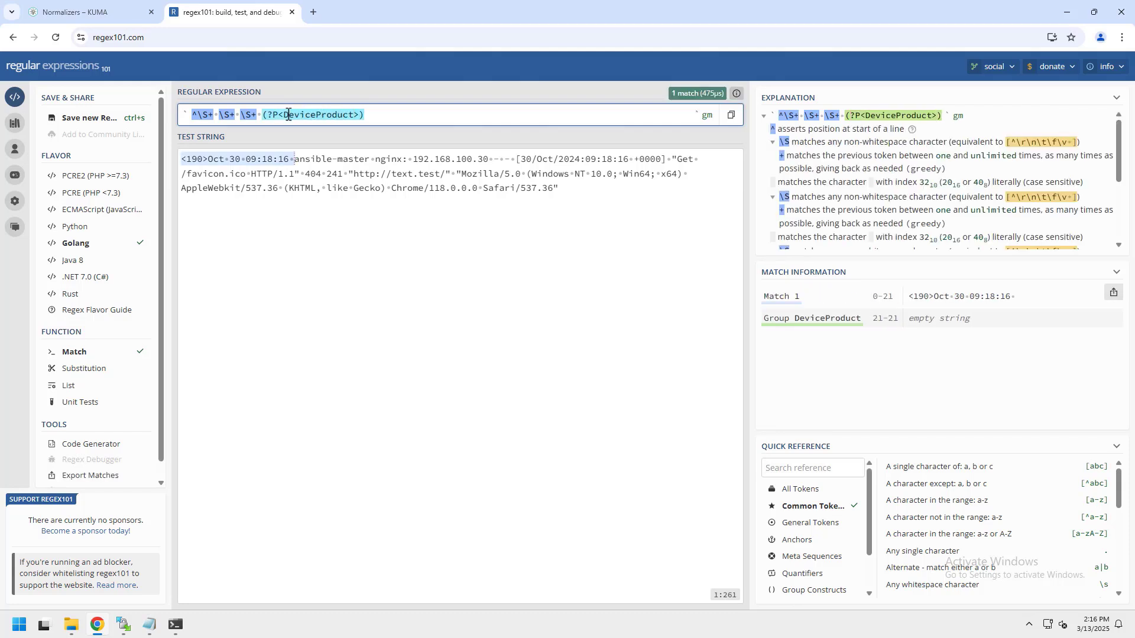
type("\\S+")
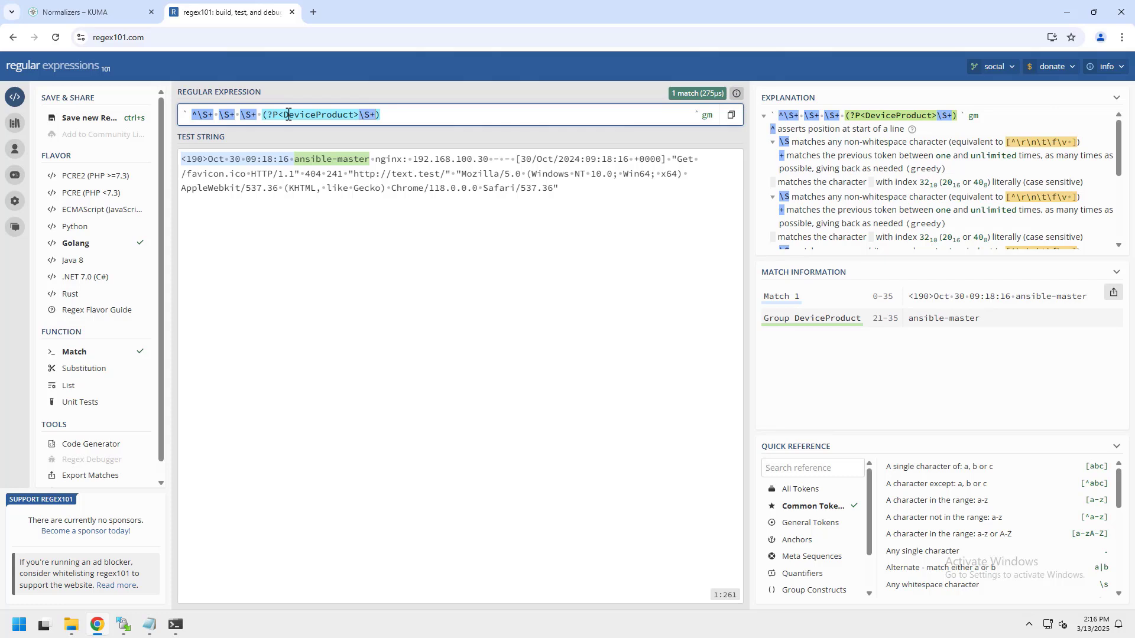
- Replace the expression with the full pattern capturing DeviceProduct, app, src, EndTime, Method, file, code, errorcode, size, RequestUrl and str2, and review the matched groups
left_click(409, 115)
key("ctrl+a")
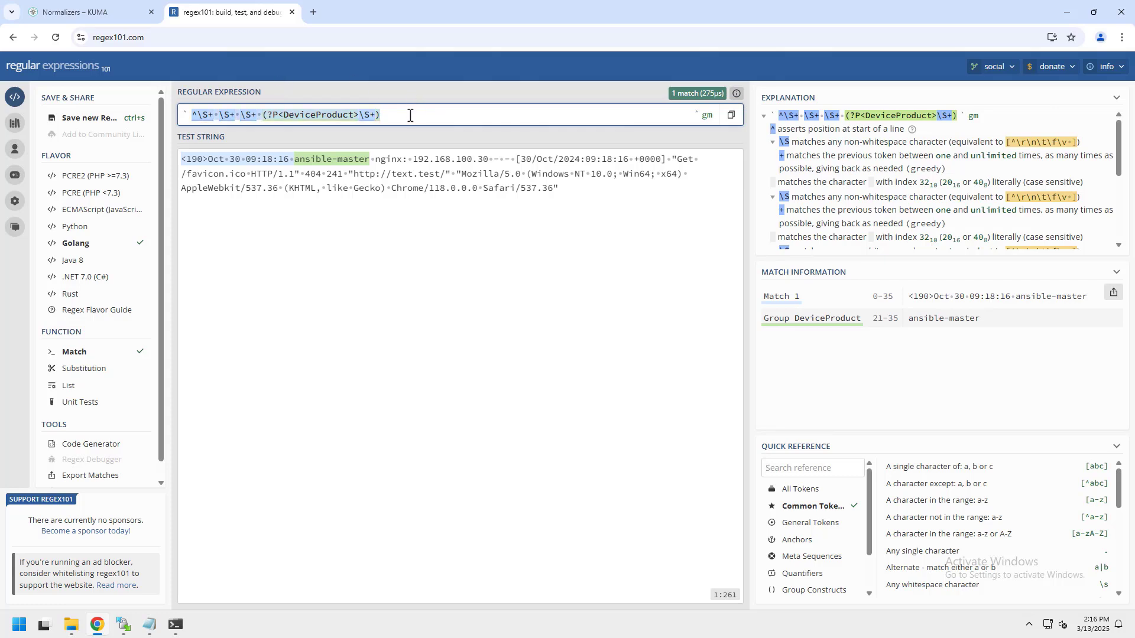
type("^\\S+ \\S+ \\S+ (?P<DeviceProduct>\\S+) (?P<app>\\w+)\\: (?P<src>\\d{1,255}.\\d{1,255}.\\d{1,255}.\\d{1,255}) \\S+ \\S+ \\[(?P<EndTime>\\S+ [-+]\\d{4})\\] \\\"(?P<Method>\\S+) \\/(?P<file>\\S+) (?P<code>\\S+)\\\" (?P<errorcode>\\S+) (?P<size>\\d+) \\\"(?P<RequestUrl>https?:\\S+)\\\" \\\"(?P<str2>.*)\\\"")
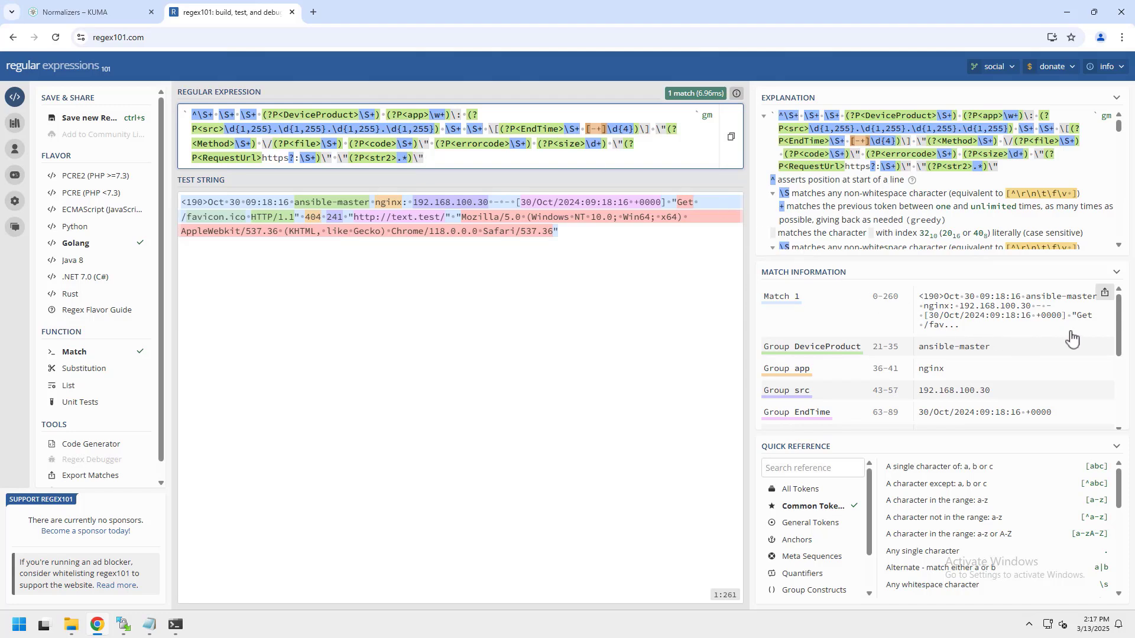
left_click_drag(1117, 338, 1124, 403)
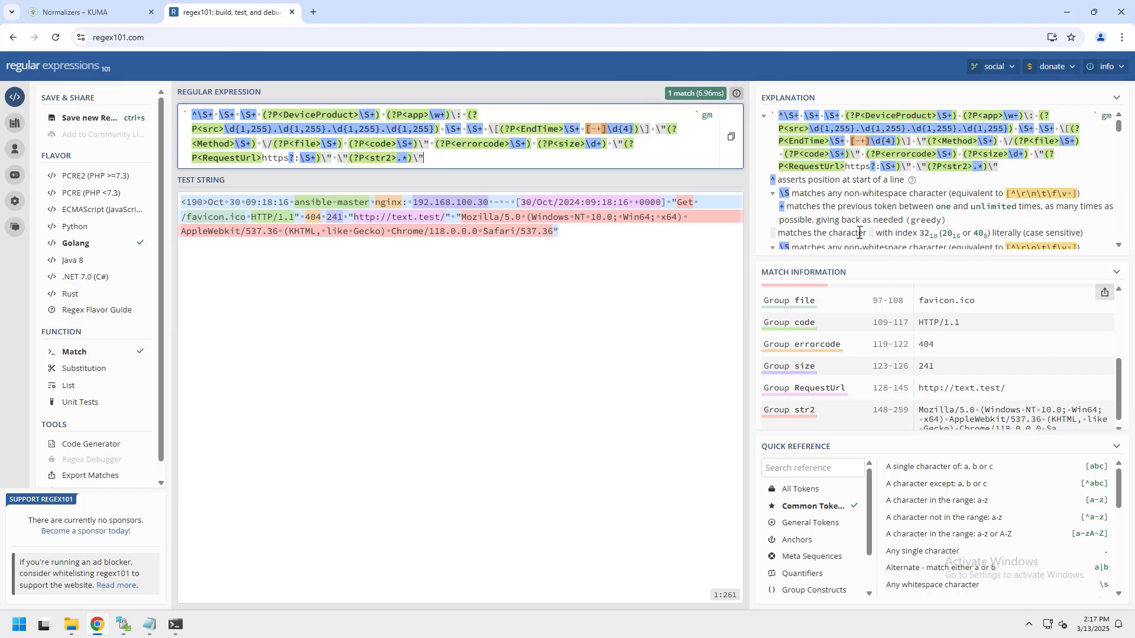
- Copy the full expression into the Normalization field of the KUMA normalizer and remove its enclosing backticks and gm flags
left_click(726, 158)
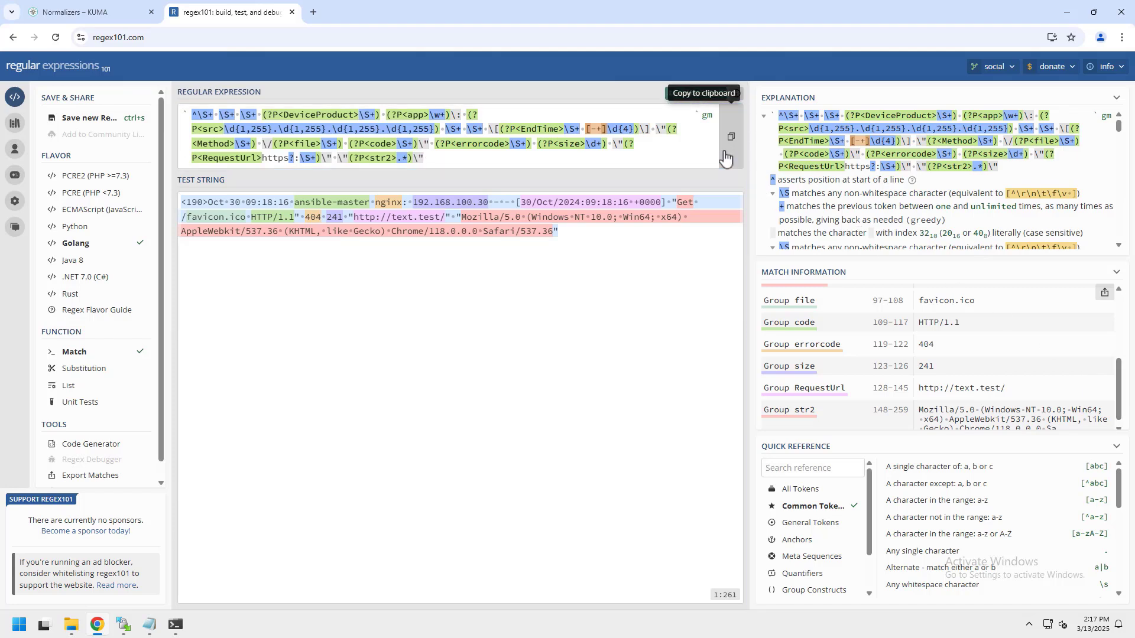
left_click(85, 10)
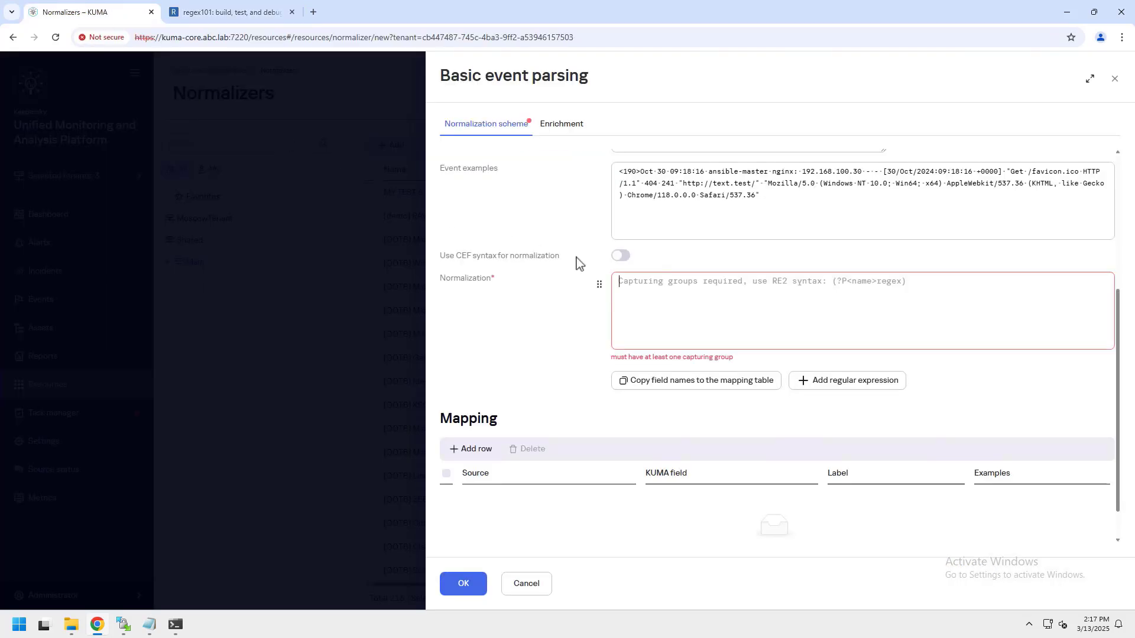
key("ctrl+v")
key("BackSpace")
key("BackSpace")
key("BackSpace")
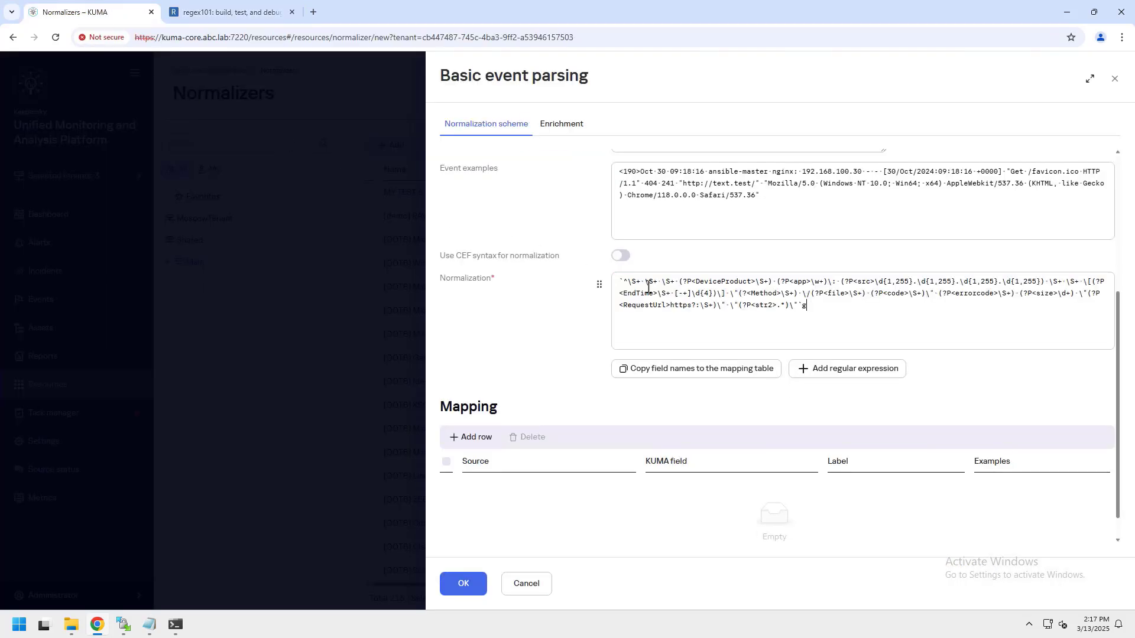
key("Up")
key("ctrl+Home")
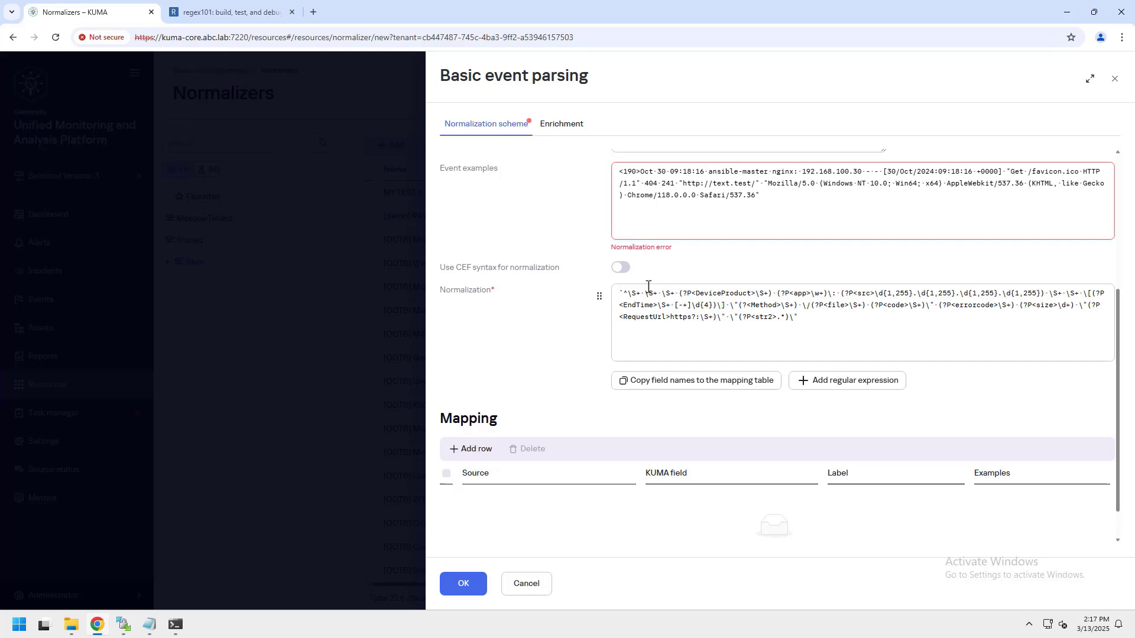
key("Delete")
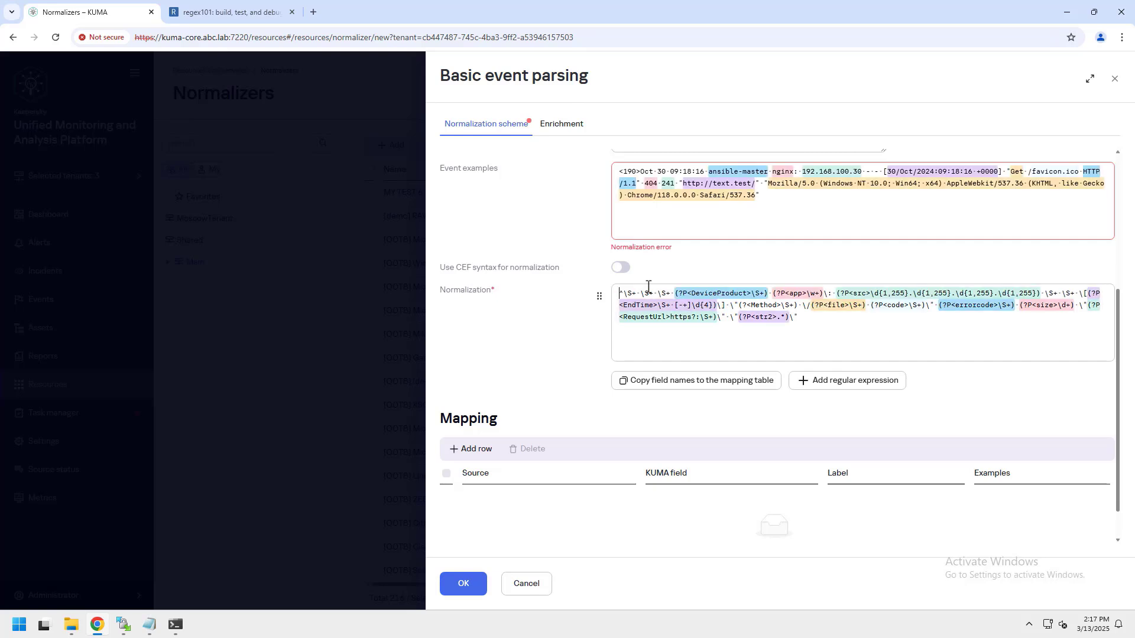
- Copy the regular expression's field names to the mapping table and review the mapped rows
left_click(672, 374)
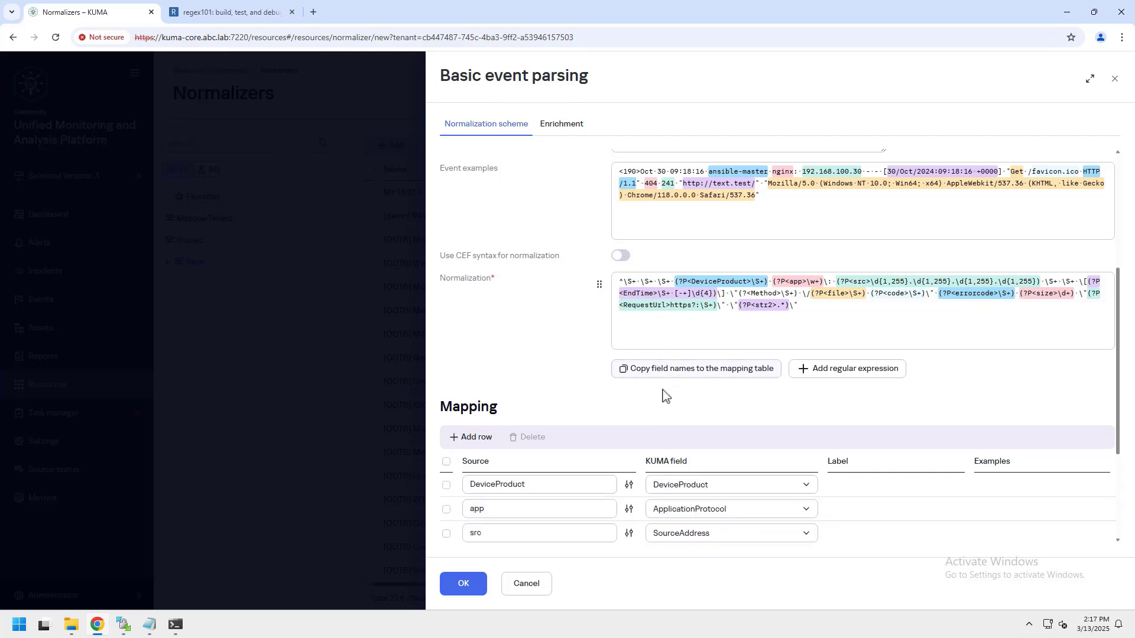
scroll(664, 395, "down", 2)
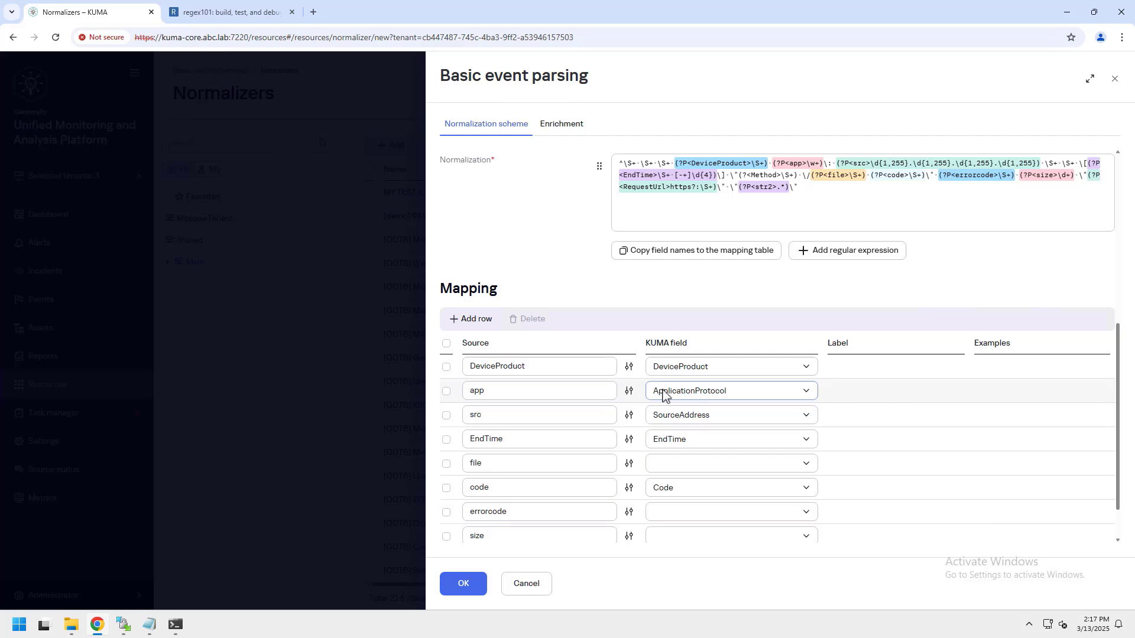
- Map the app source field to DestinationServiceName and the file source field to FileName
left_click(663, 390)
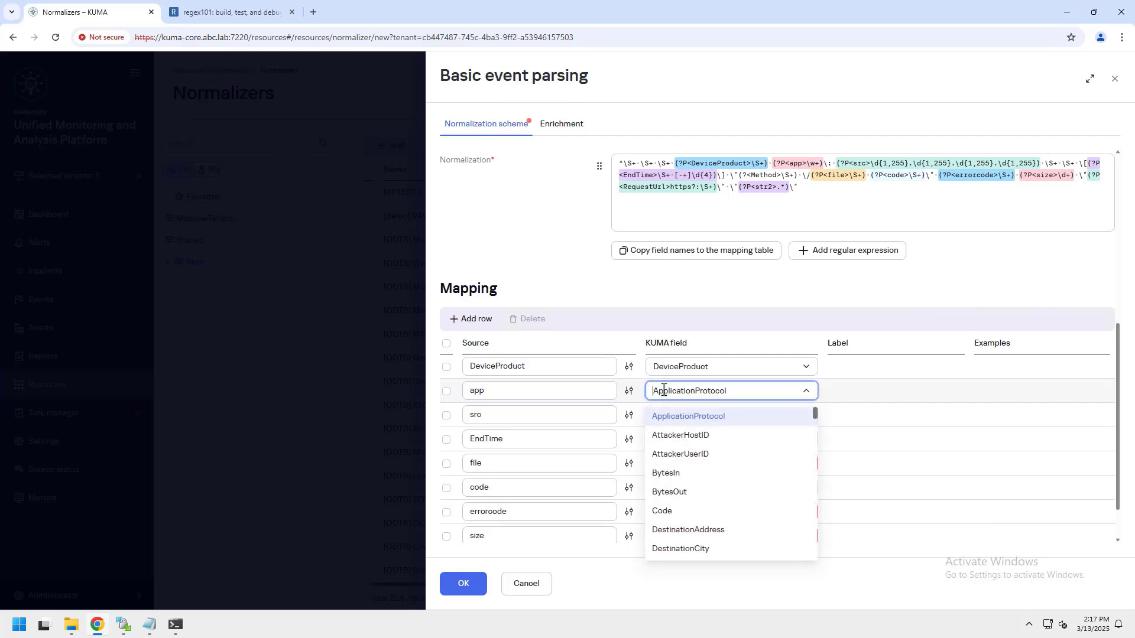
type("servi")
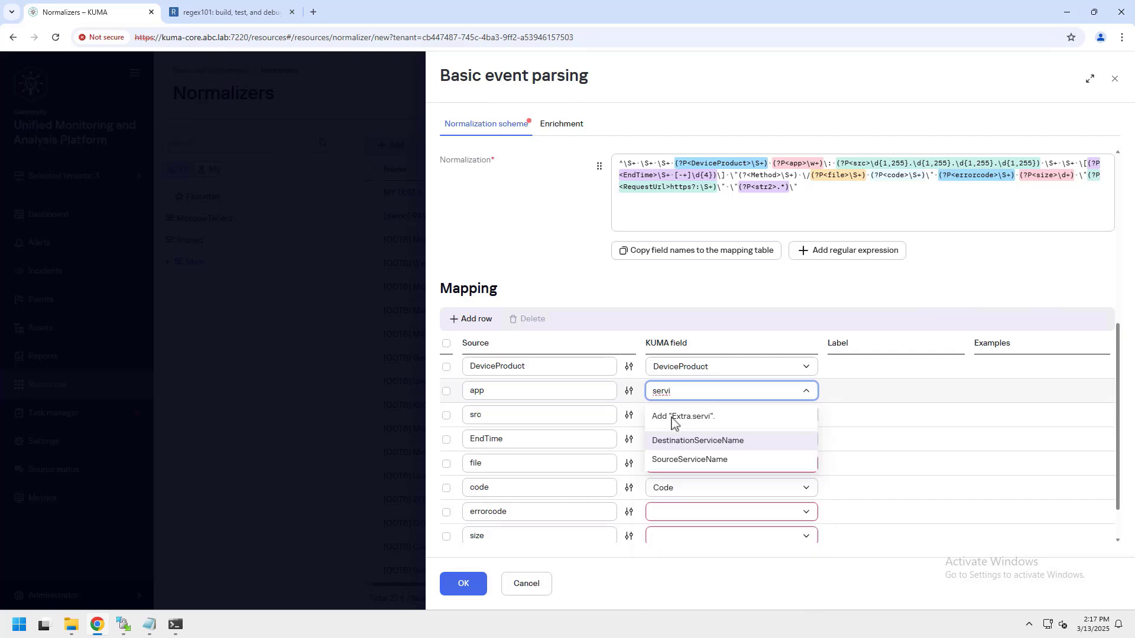
left_click(678, 443)
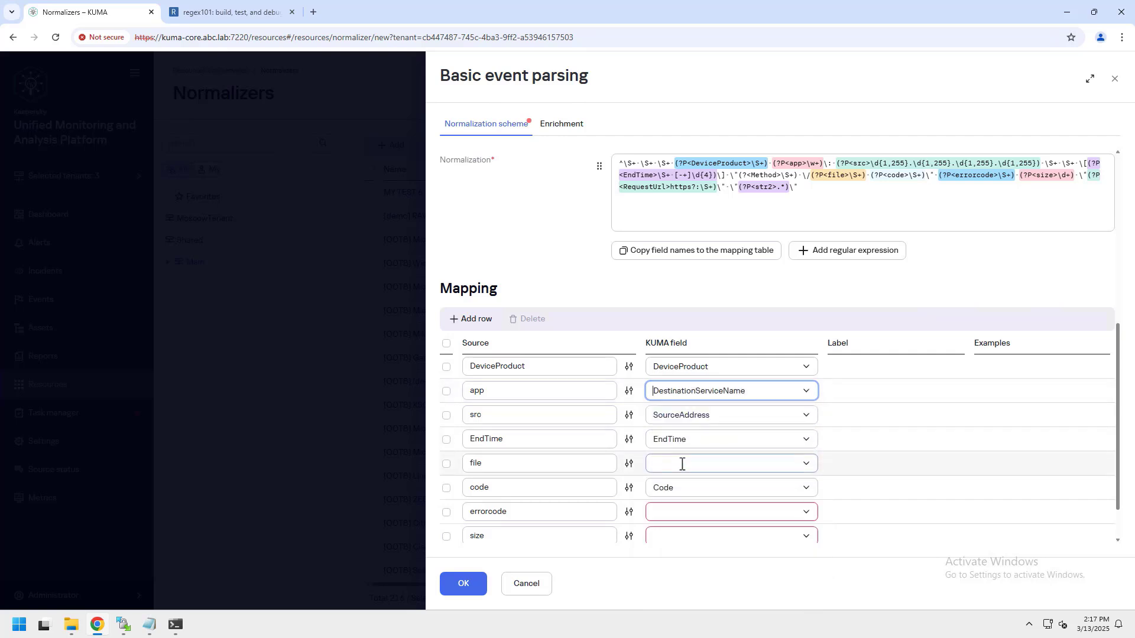
left_click(679, 463)
type("file")
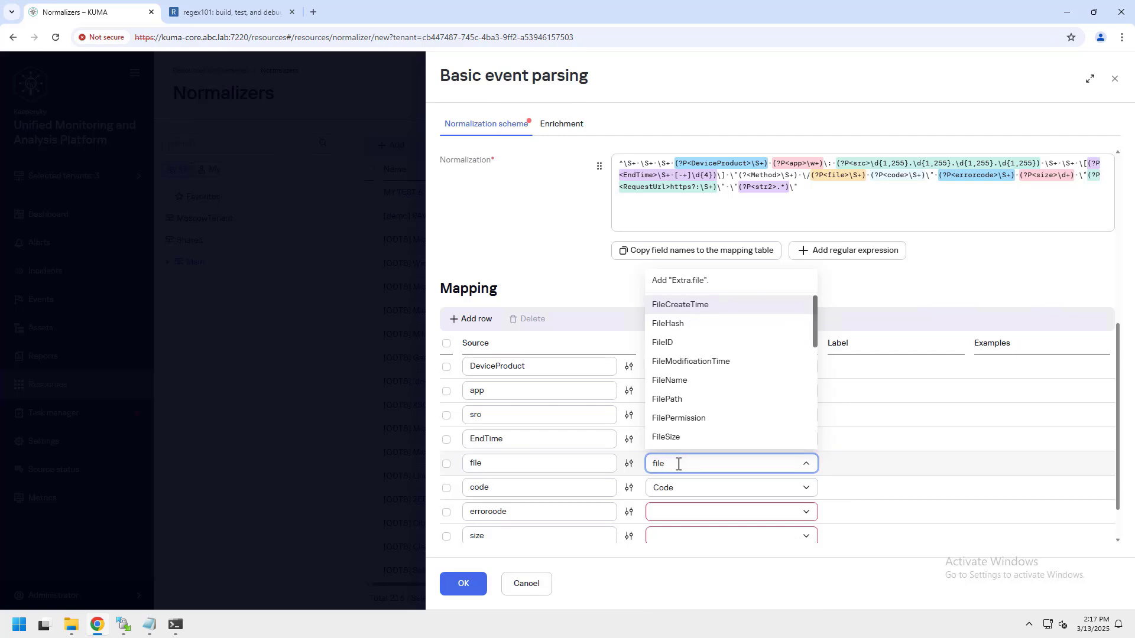
left_click(679, 381)
- Map the errorcode source field to DeviceCustomString1 and label it "Error code"
left_click(673, 512)
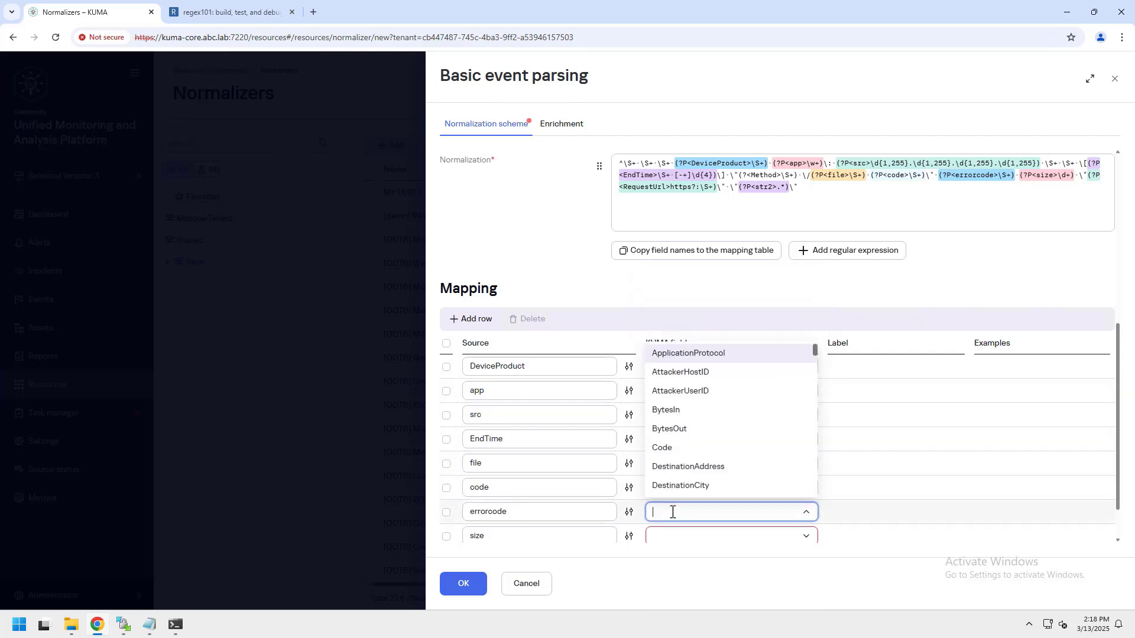
type("string1")
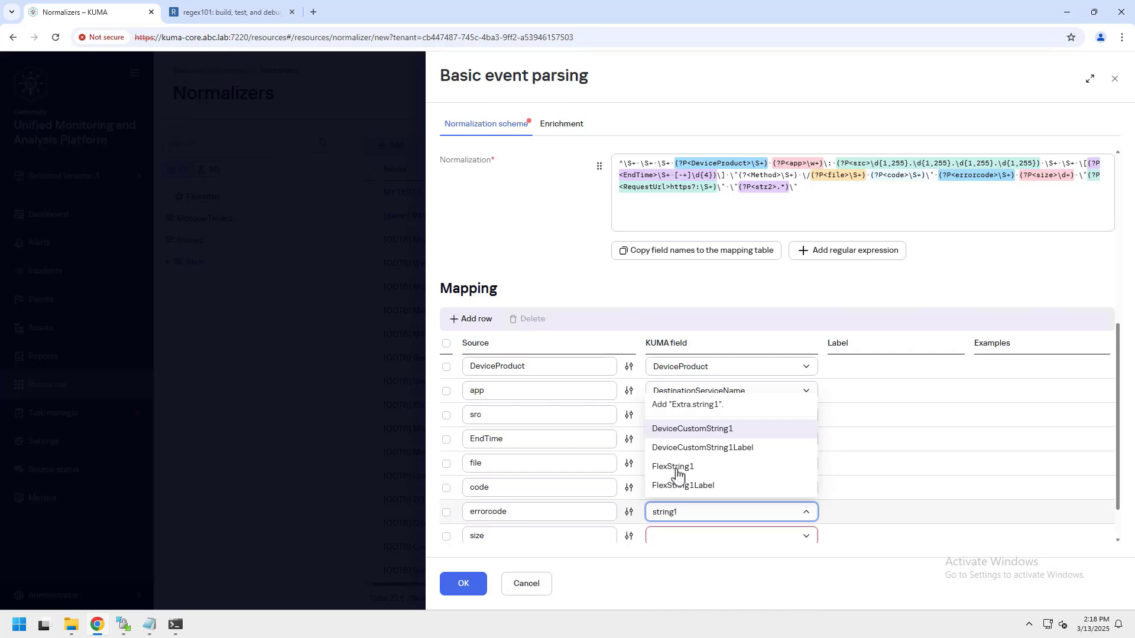
left_click(704, 430)
left_click(859, 512)
type("E")
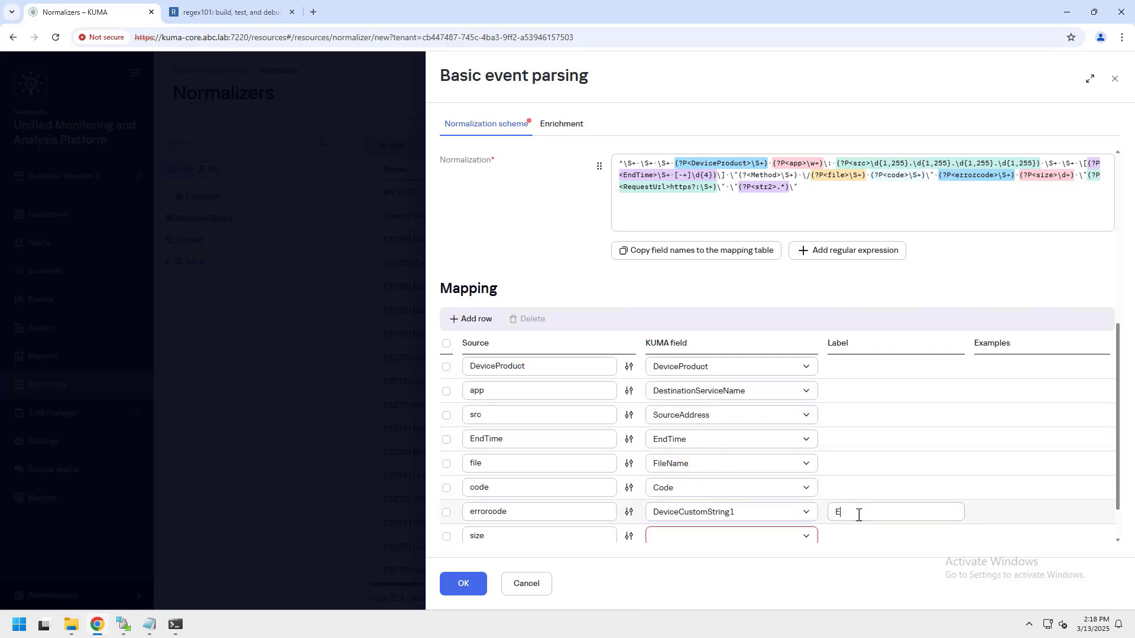
type("rror code")
- Map the size source field to the KUMA field BytesIn
scroll(893, 468, "down", 1)
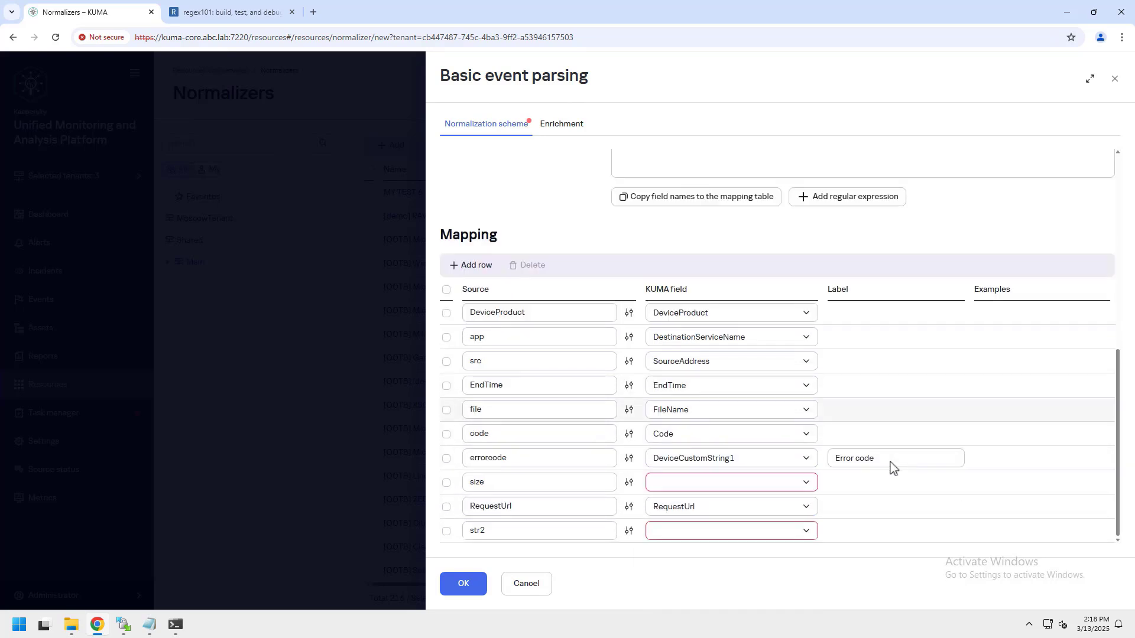
left_click(723, 484)
type("Bytes")
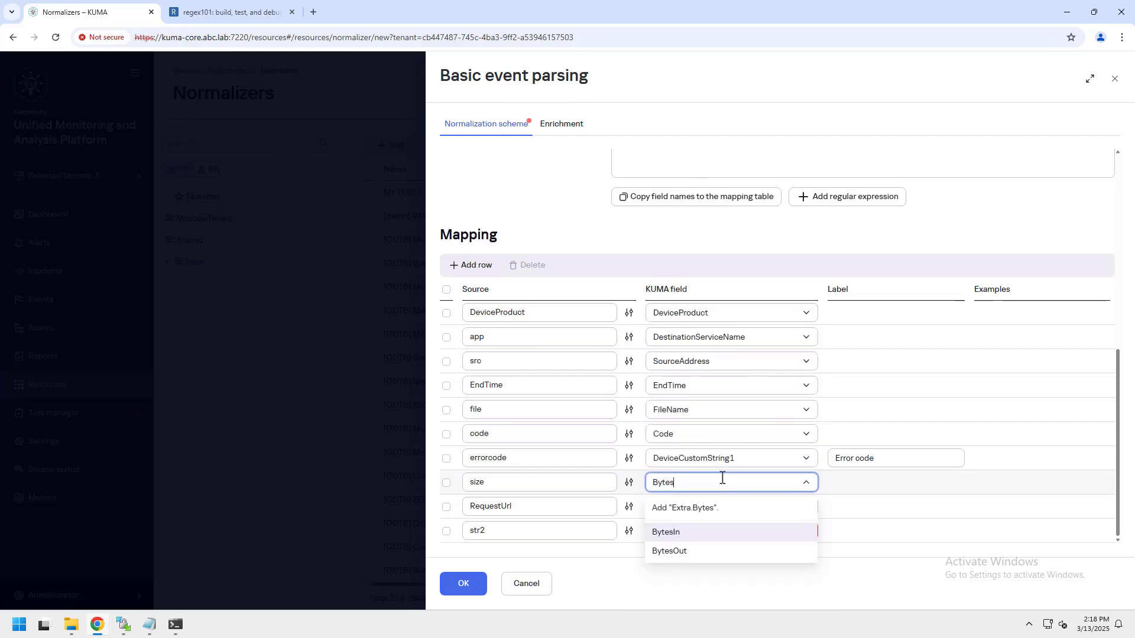
left_click(678, 534)
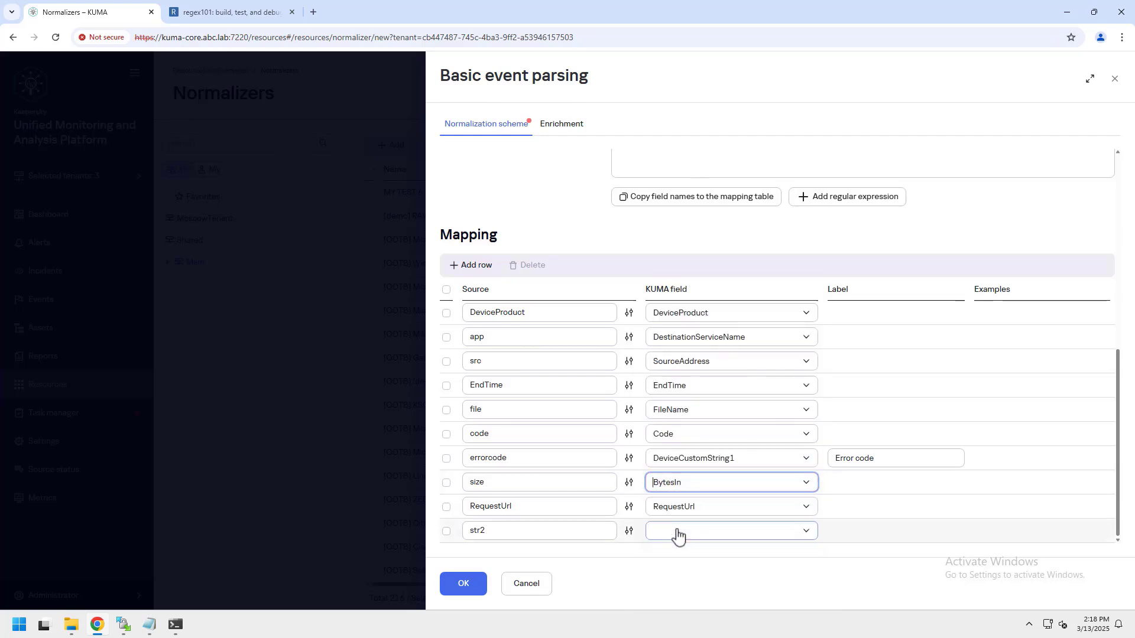
- Map the str2 source field to DeviceCustomString2 and label it "User Agent"
left_click(678, 533)
type("string2")
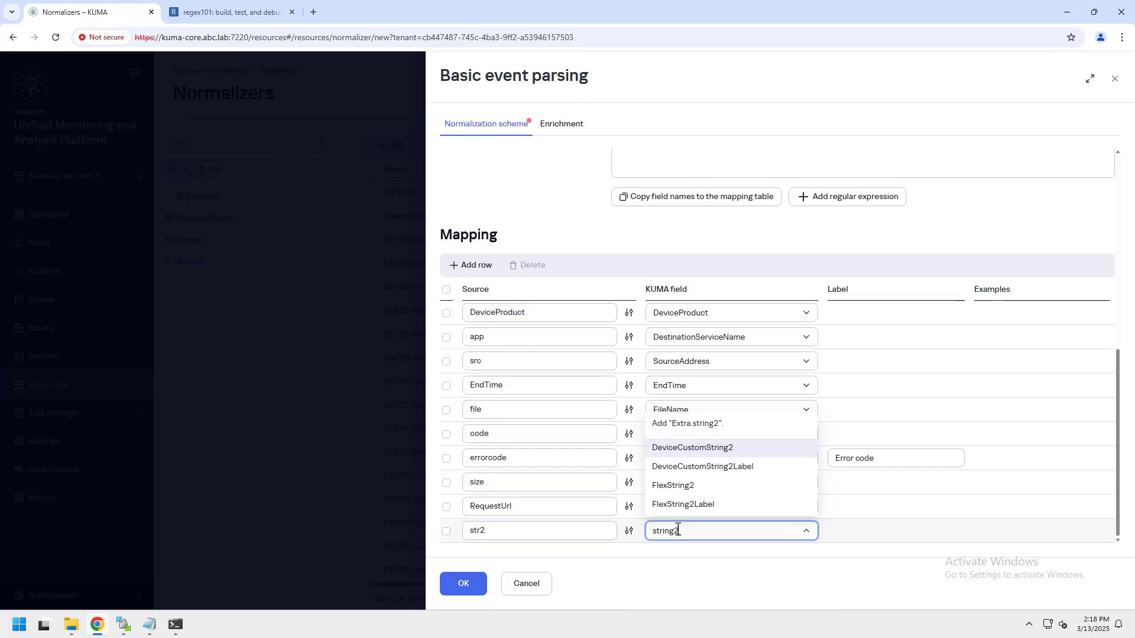
left_click(710, 450)
left_click(844, 531)
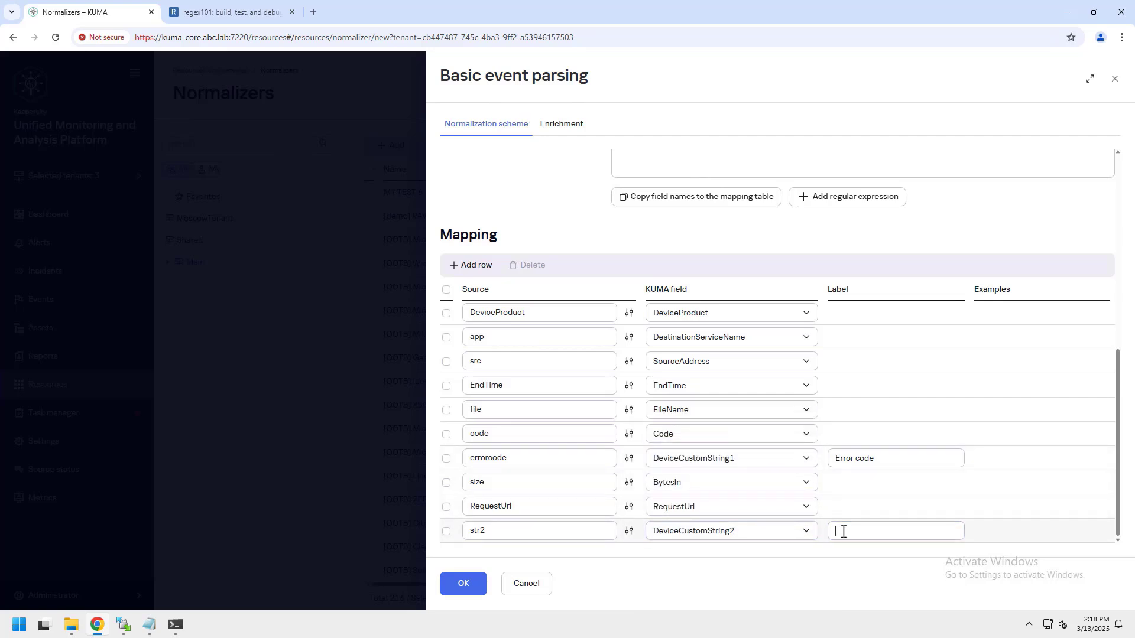
type("User Agent")
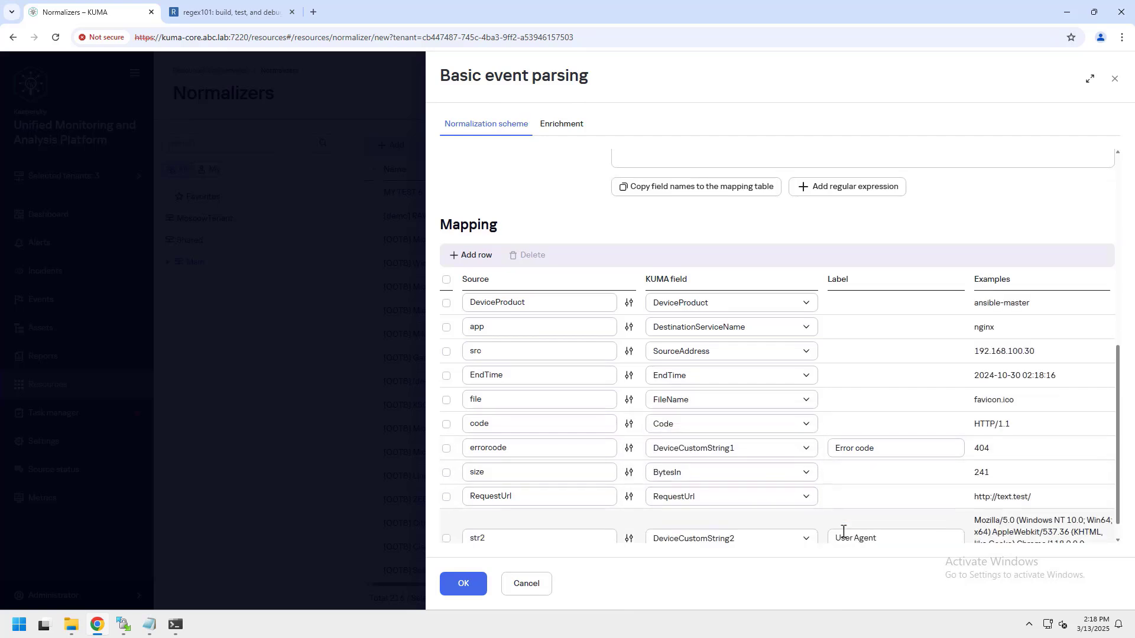
- Confirm the basic event parsing scheme and save the normalizer
scroll(851, 533, "down", 1)
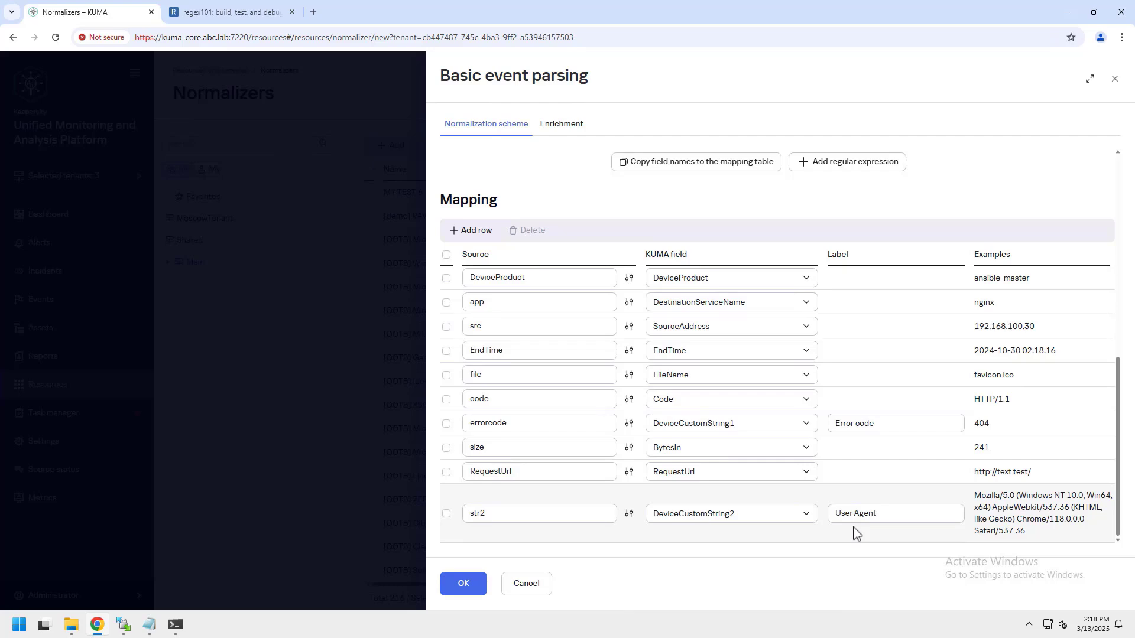
left_click(455, 588)
left_click(455, 589)
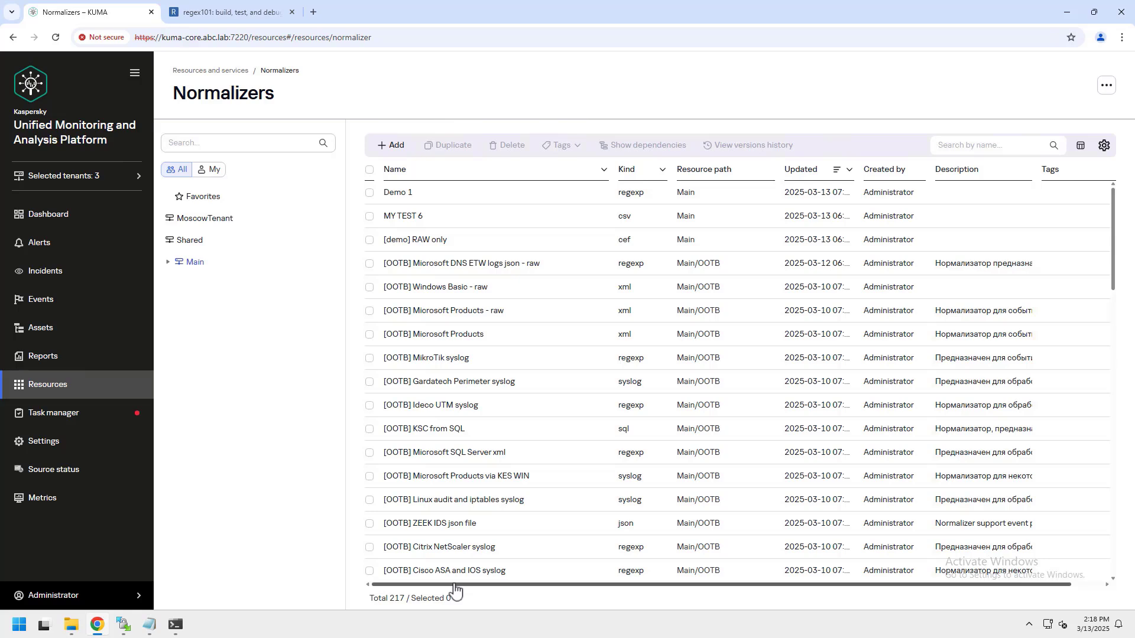
- Change the event parsing normalizer of the active service [demo] collector 01 to Demo 1 and save the collector
left_click(82, 394)
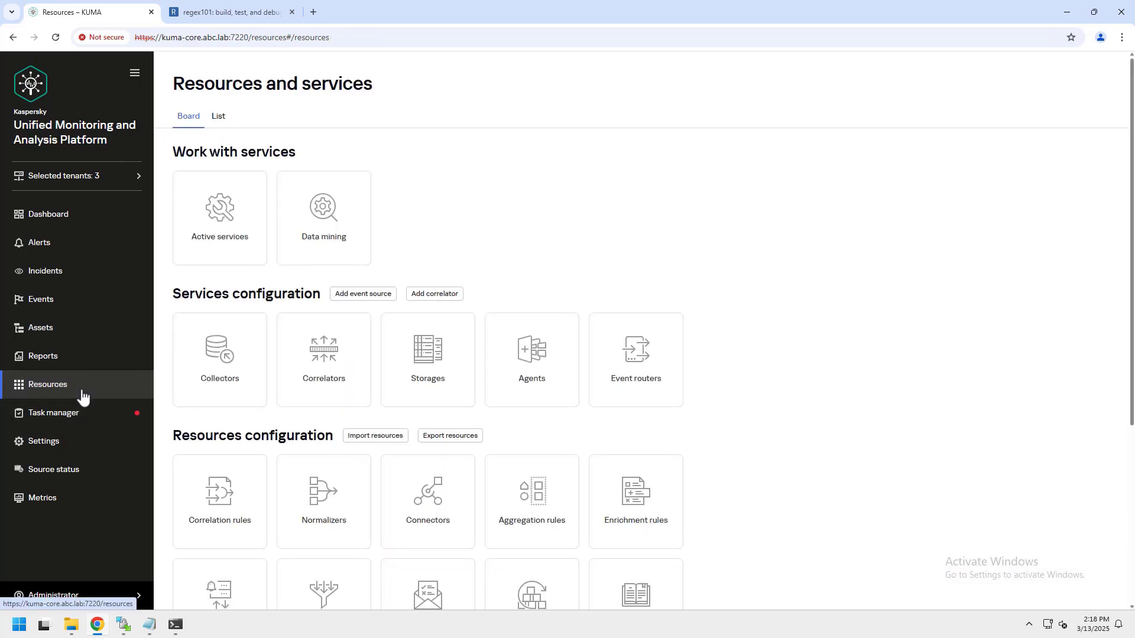
left_click(201, 261)
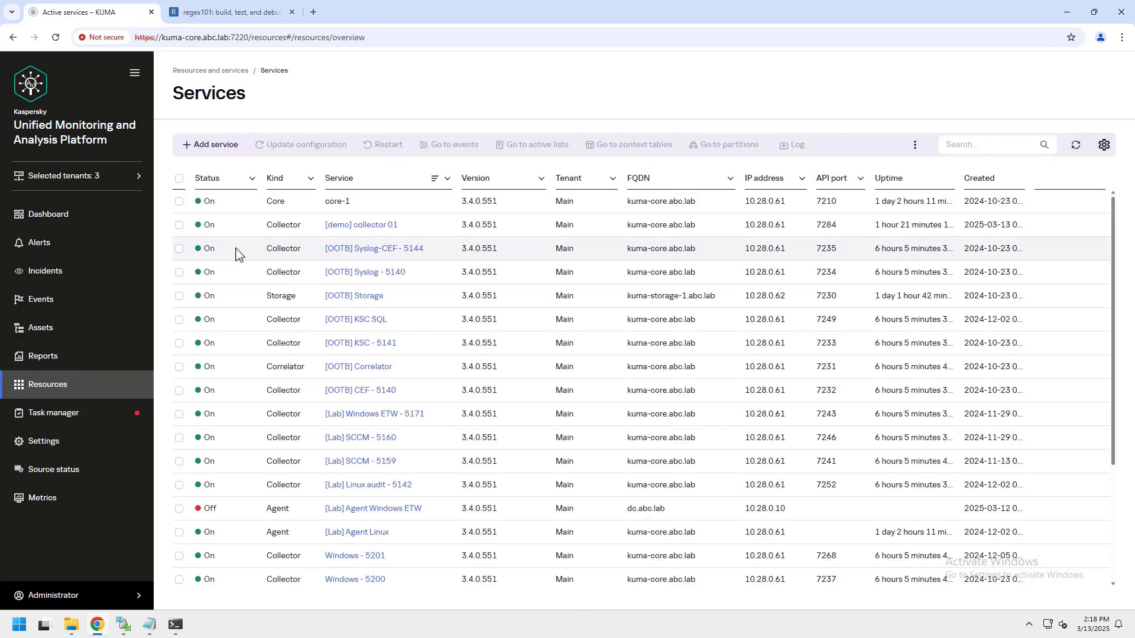
left_click(330, 231)
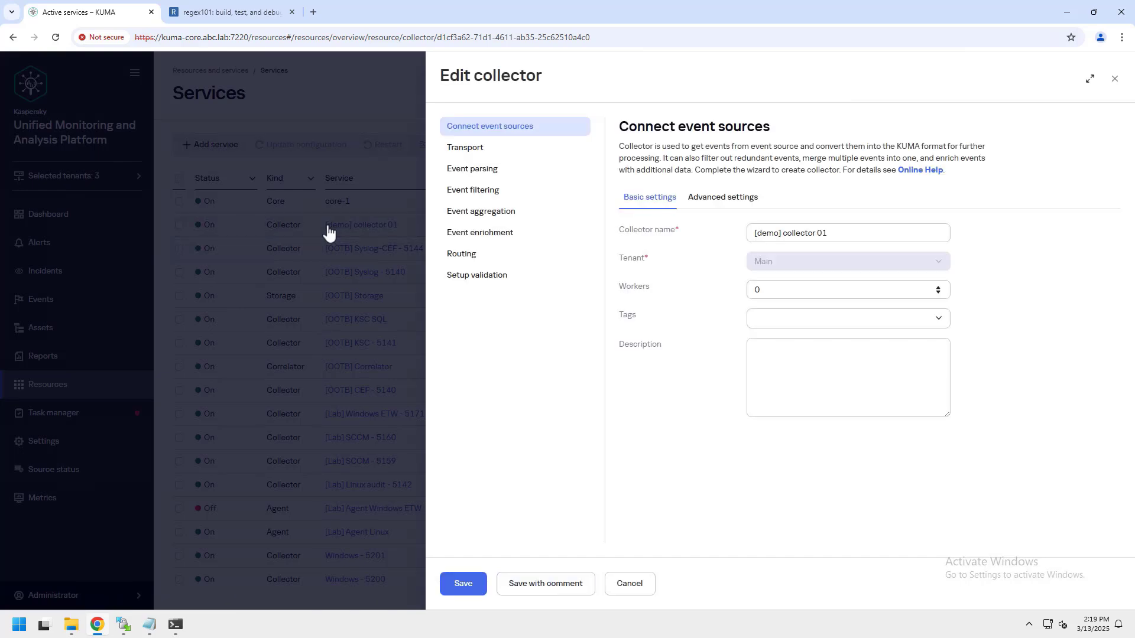
left_click(461, 176)
left_click(733, 188)
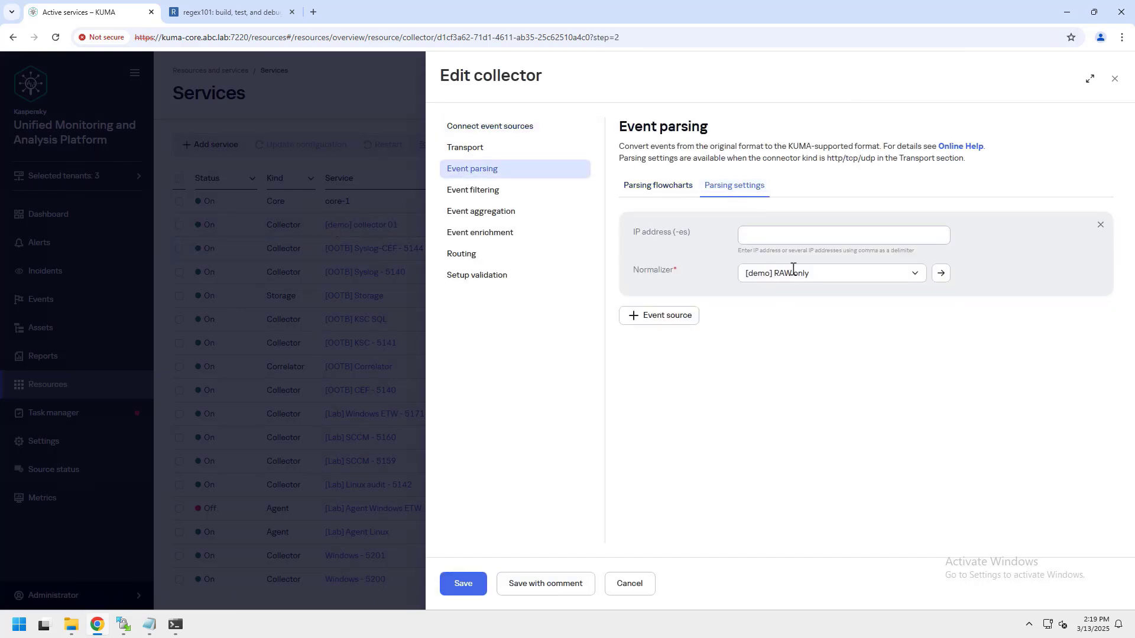
left_click(798, 277)
left_click(775, 366)
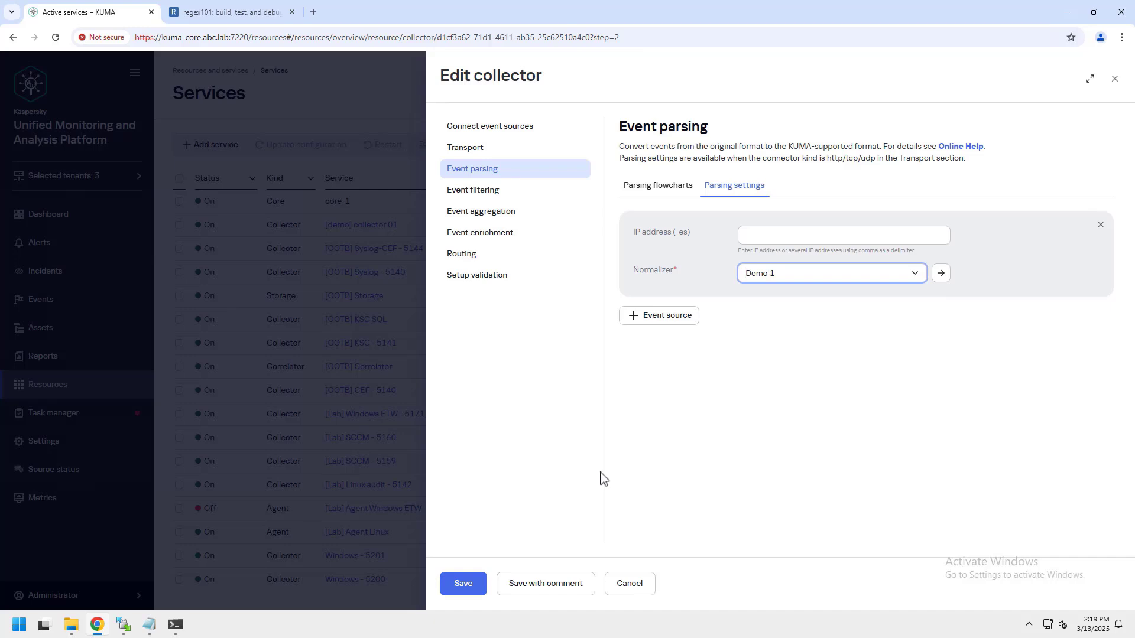
left_click(463, 584)
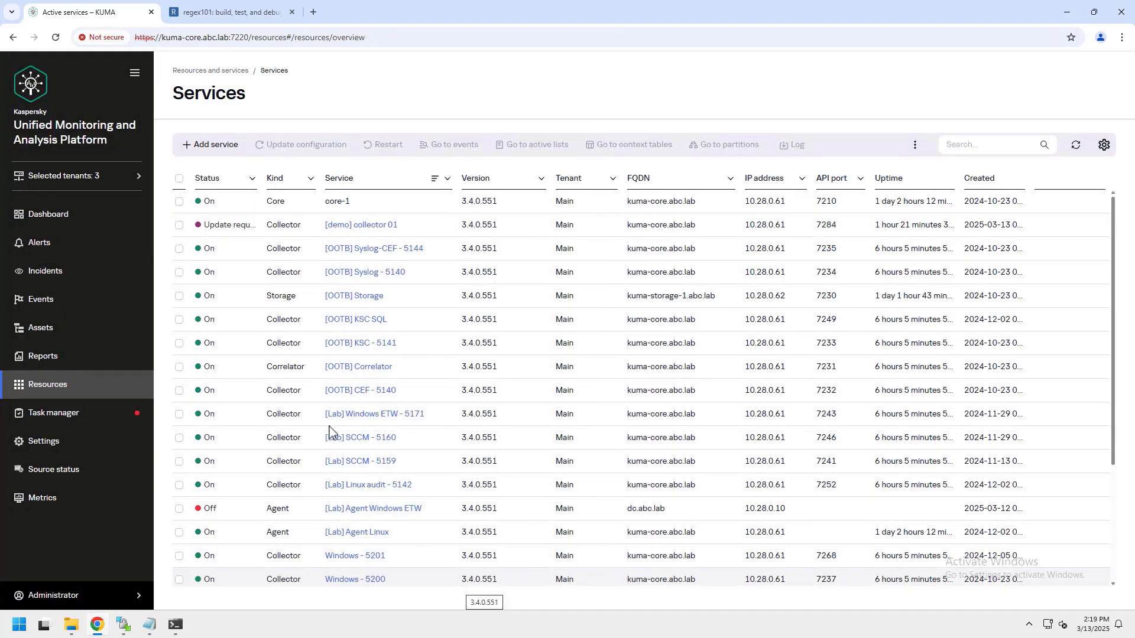
- Update the service configuration of [demo] collector 01
left_click(179, 225)
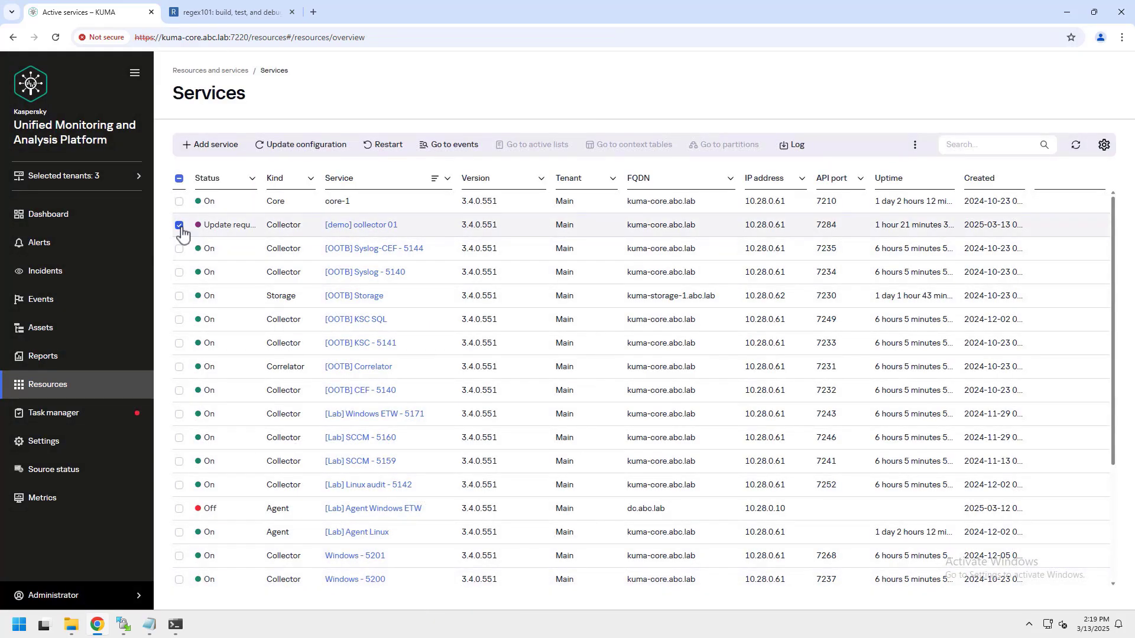
left_click(294, 149)
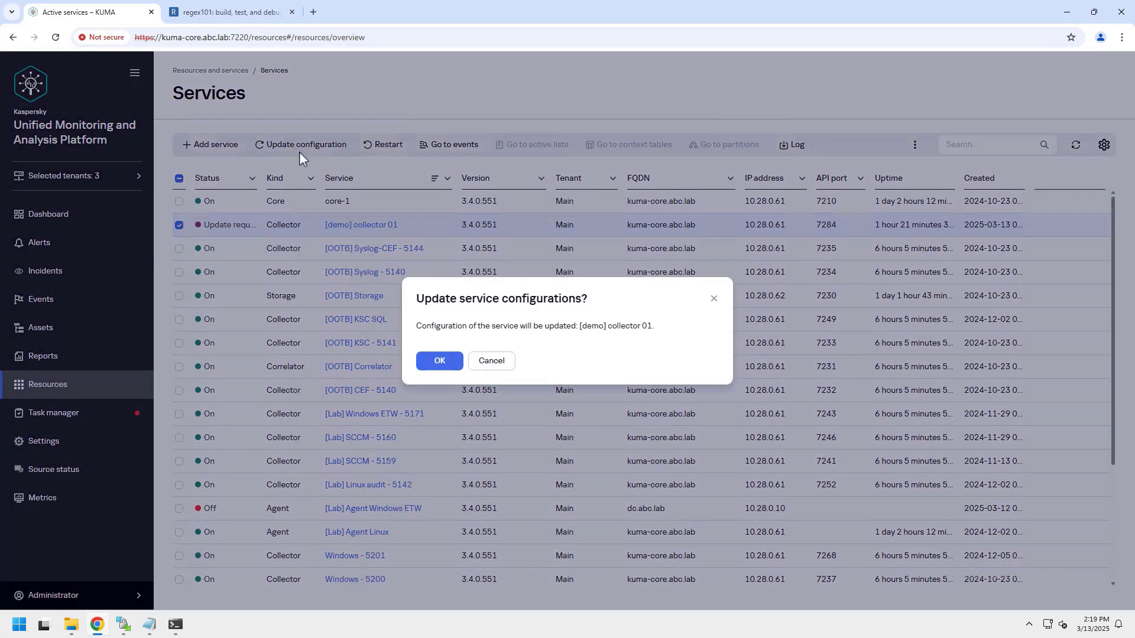
left_click(439, 362)
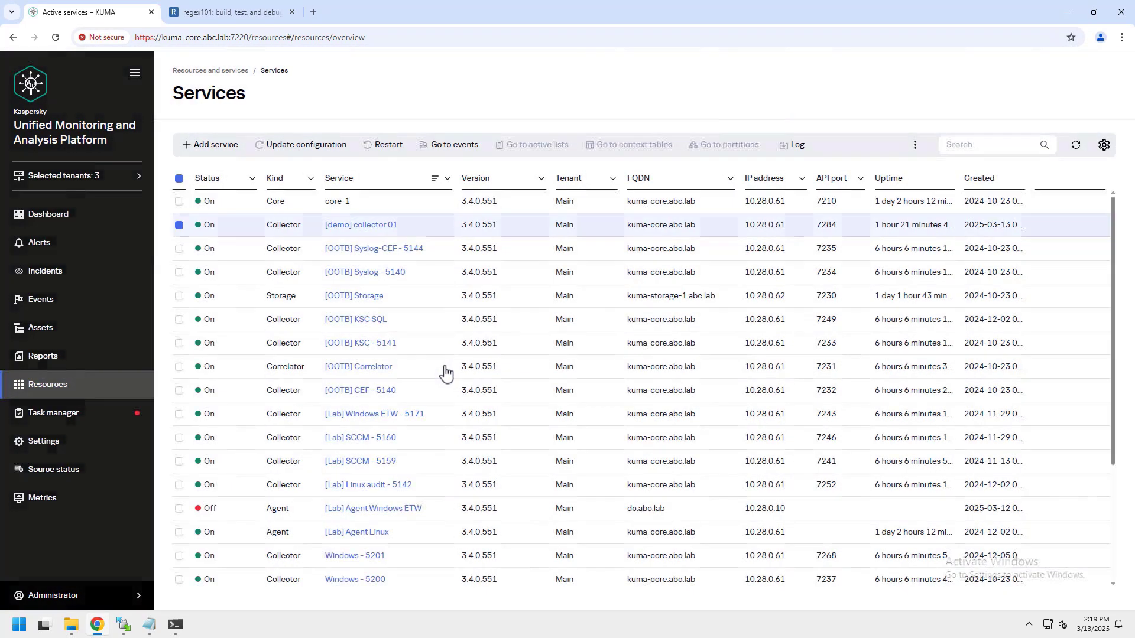
- Run the default events query for the last 5 minutes and open the ansible-master event to check its parsed fields
left_click(73, 302)
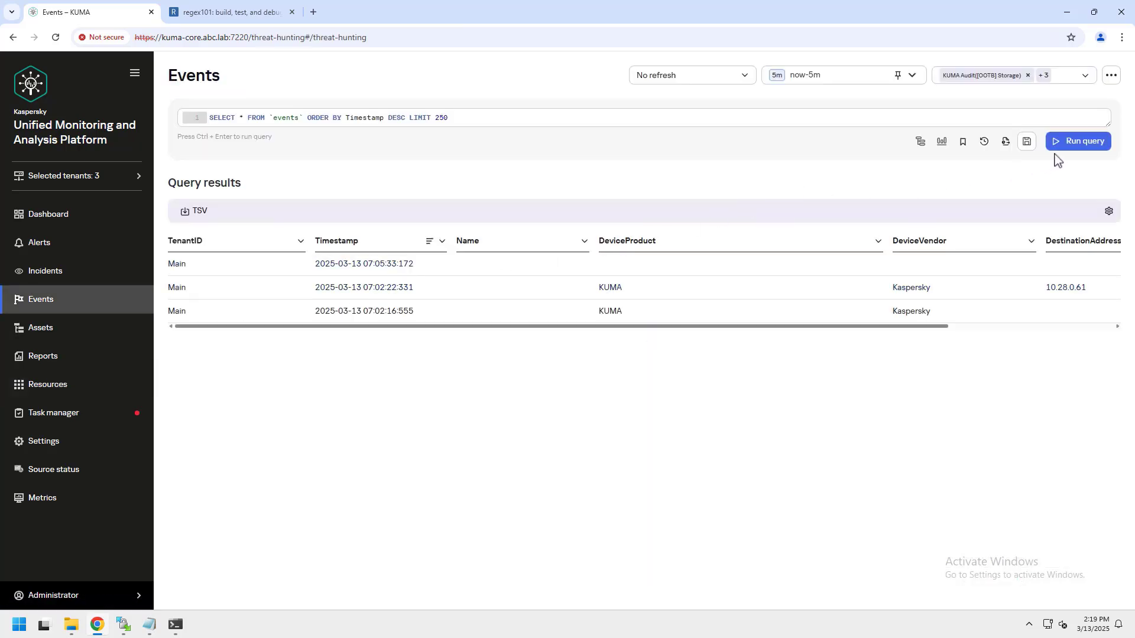
left_click(1076, 145)
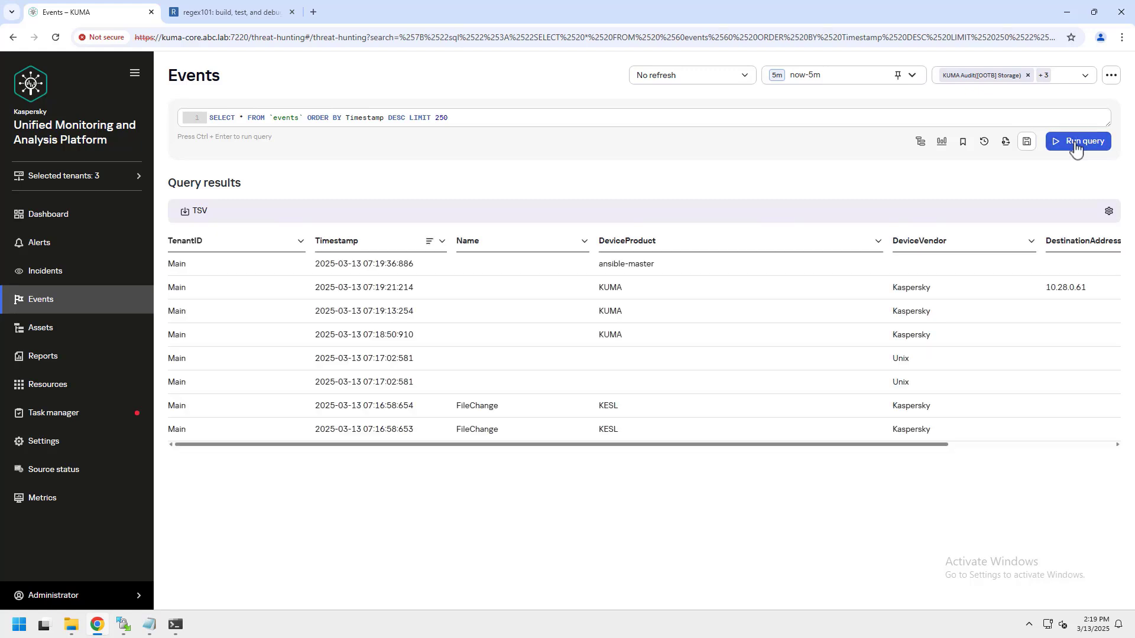
left_click(767, 273)
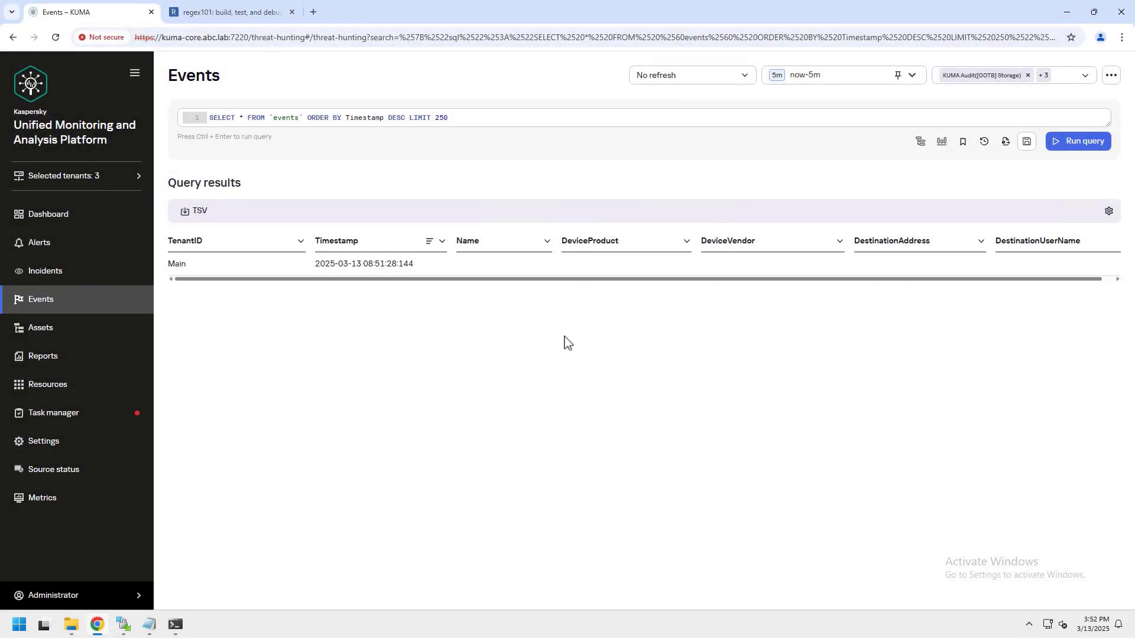
- Open the details of the ABCSecirity FW_800 firewall event and examine the key-value part of its raw event
left_click(590, 270)
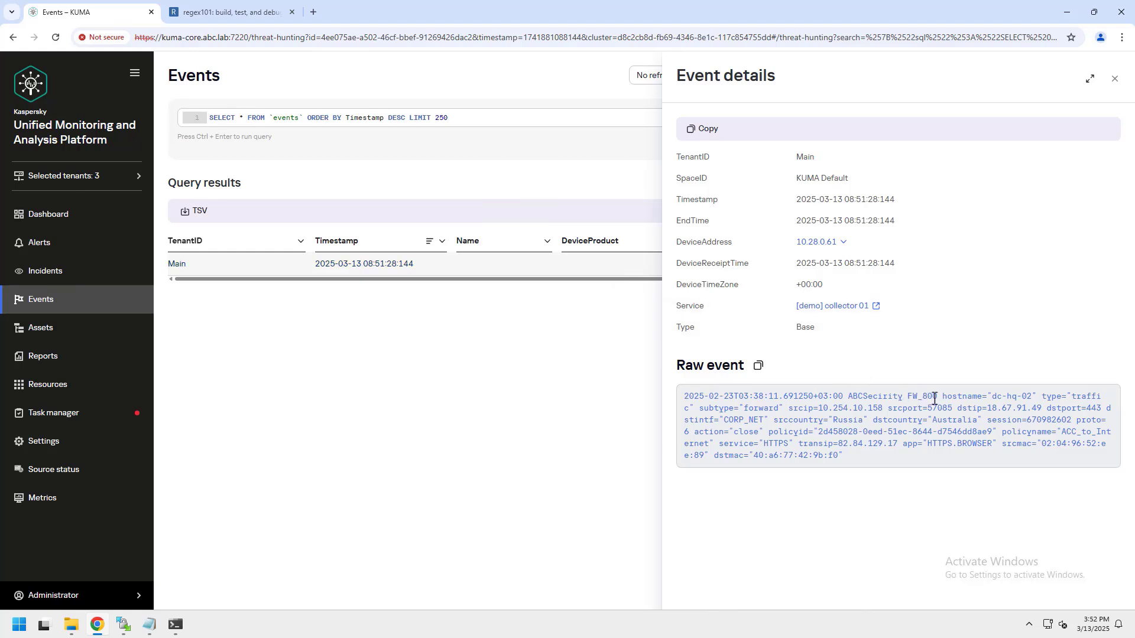
left_click_drag(942, 399, 897, 465)
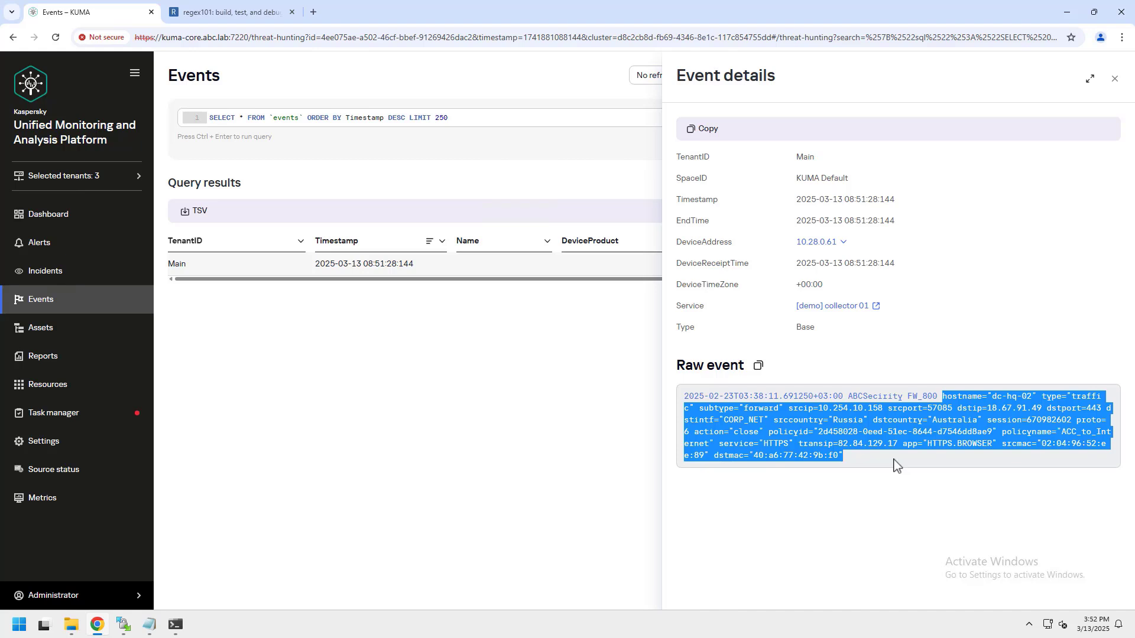
left_click(879, 493)
- Copy the firewall raw event and paste it into regex101 as the test string
left_click(759, 366)
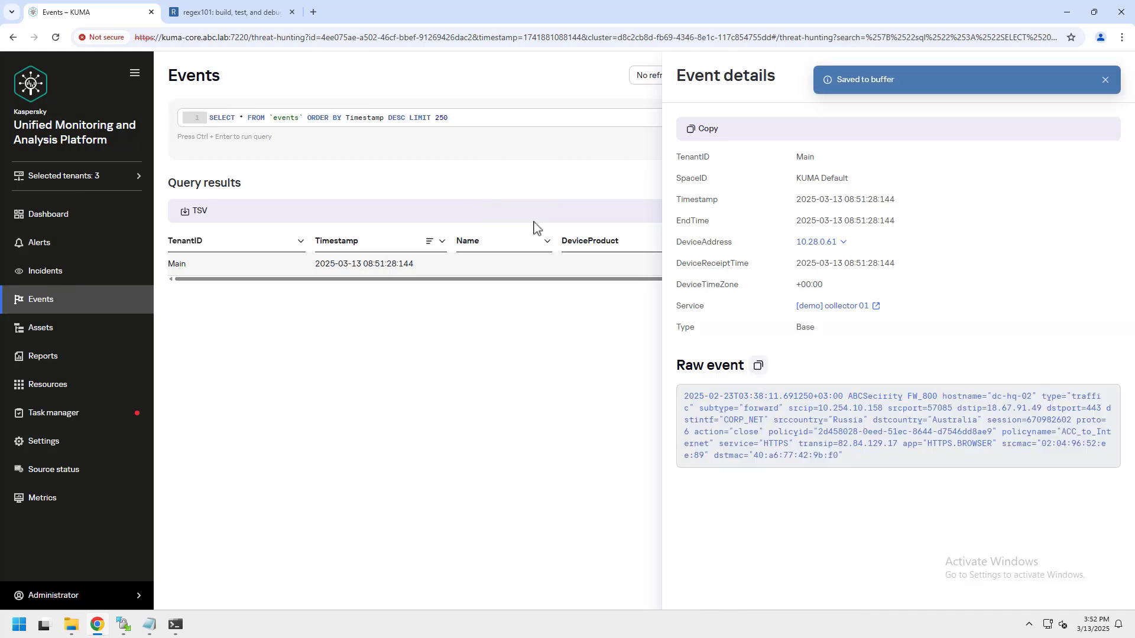
left_click(245, 13)
left_click(228, 164)
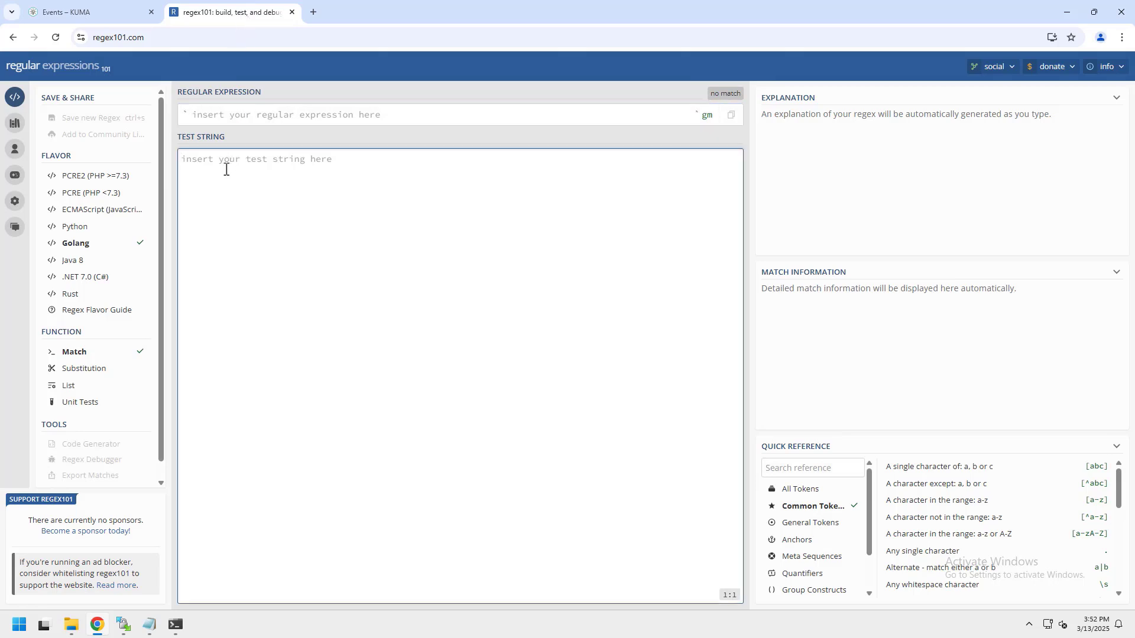
key("ctrl+v")
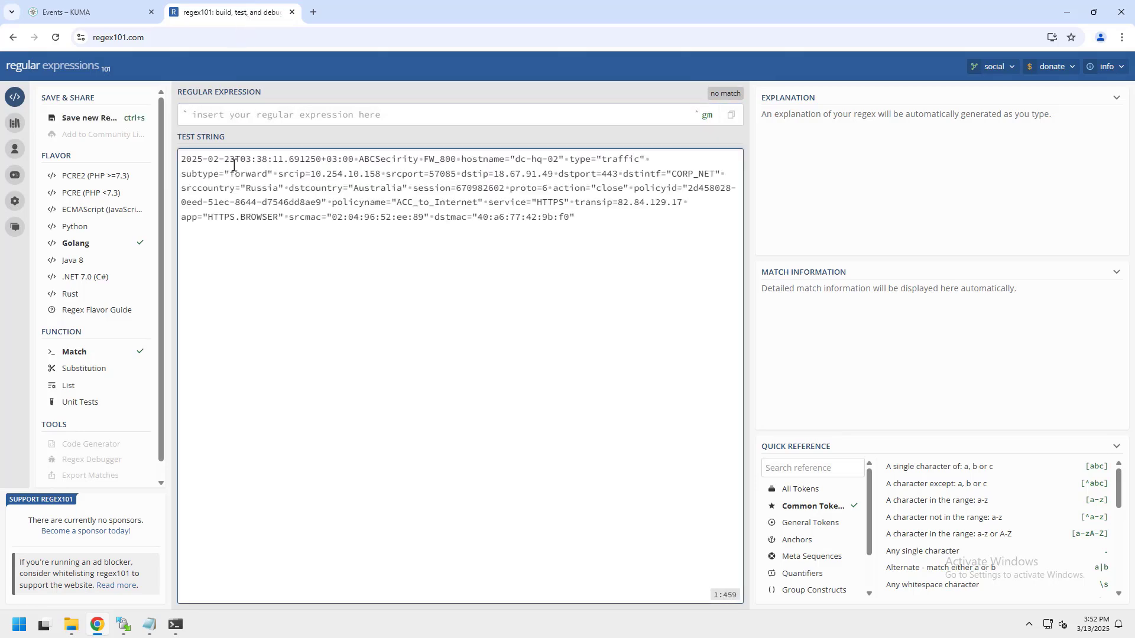
- Enter the regular expression ^(?P<DateTime>\S+)\s(?P<Vendor>\S+)\s(?P<Product>\S+)\s(?P<kvpart>.*), review its matched groups, and copy it to the clipboard
left_click(252, 116)
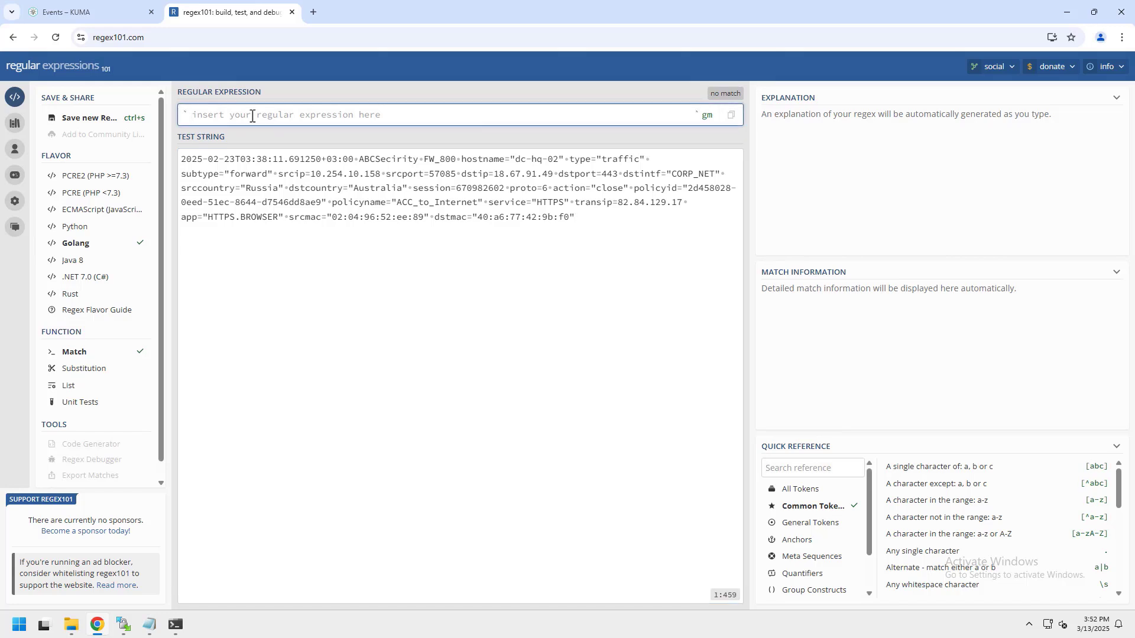
key("ctrl+v")
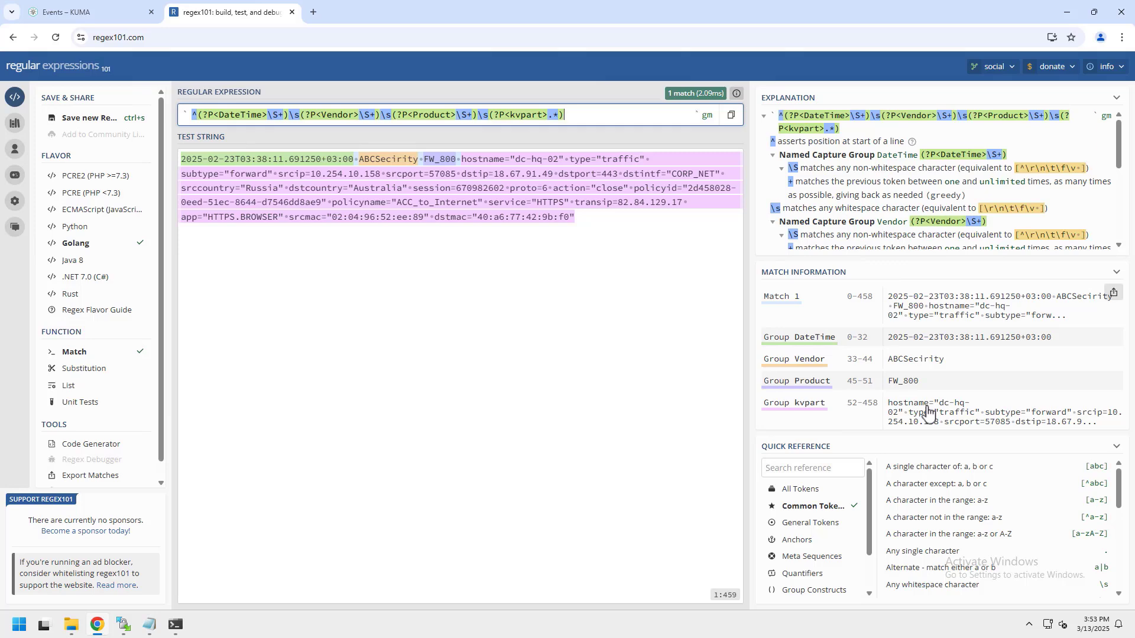
left_click(732, 116)
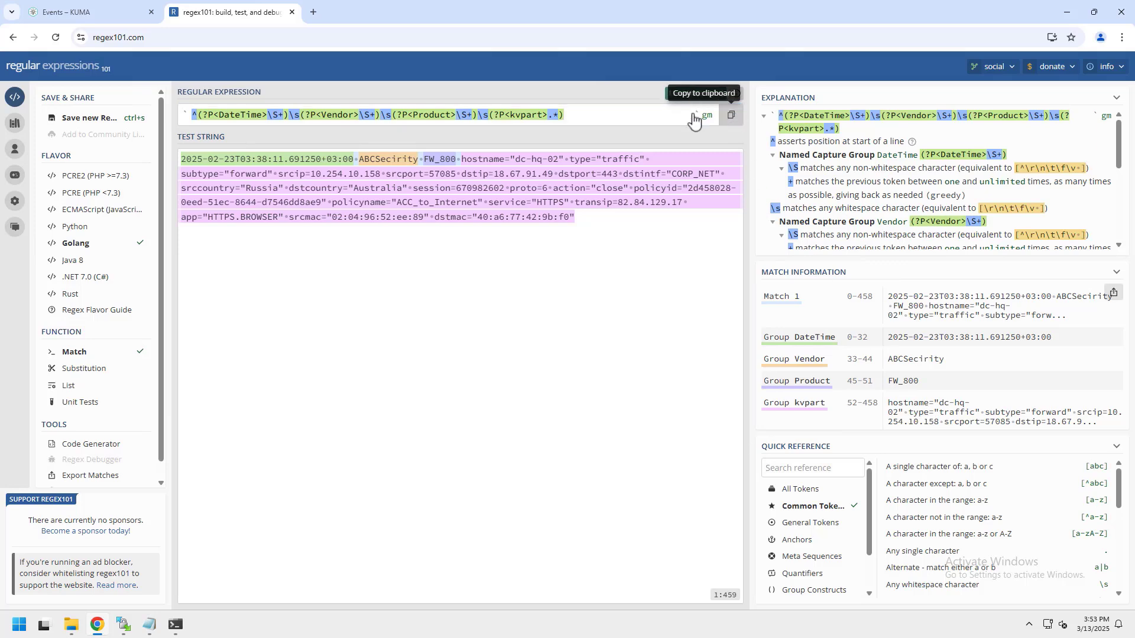
- Return to KUMA and start a new normalizer in the Normalizers resources
left_click(83, 12)
left_click(44, 386)
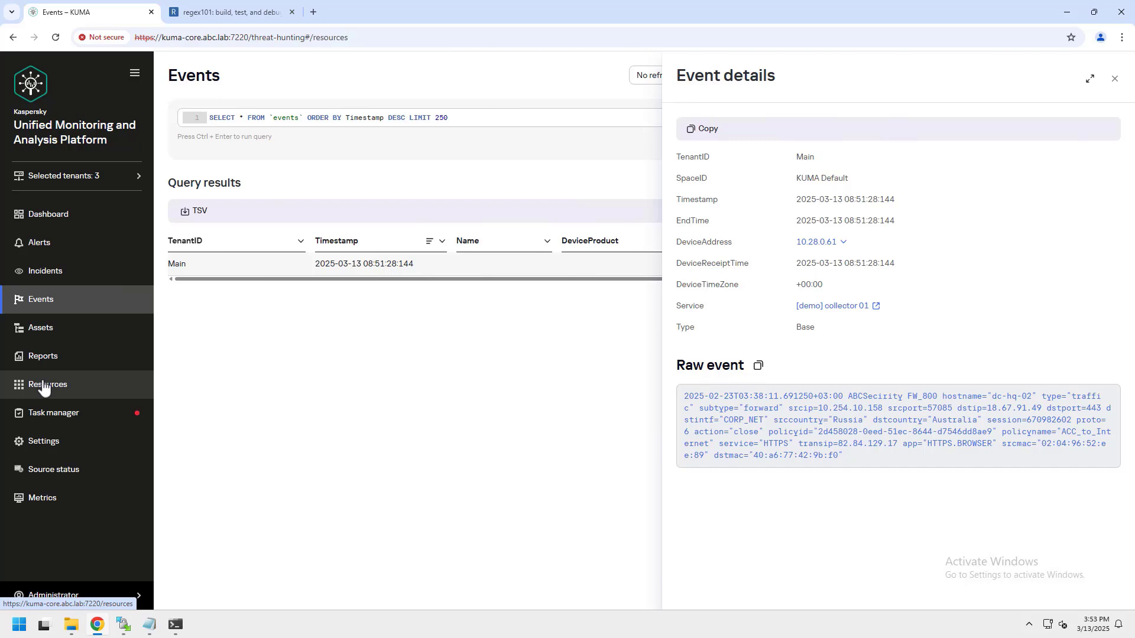
left_click(286, 495)
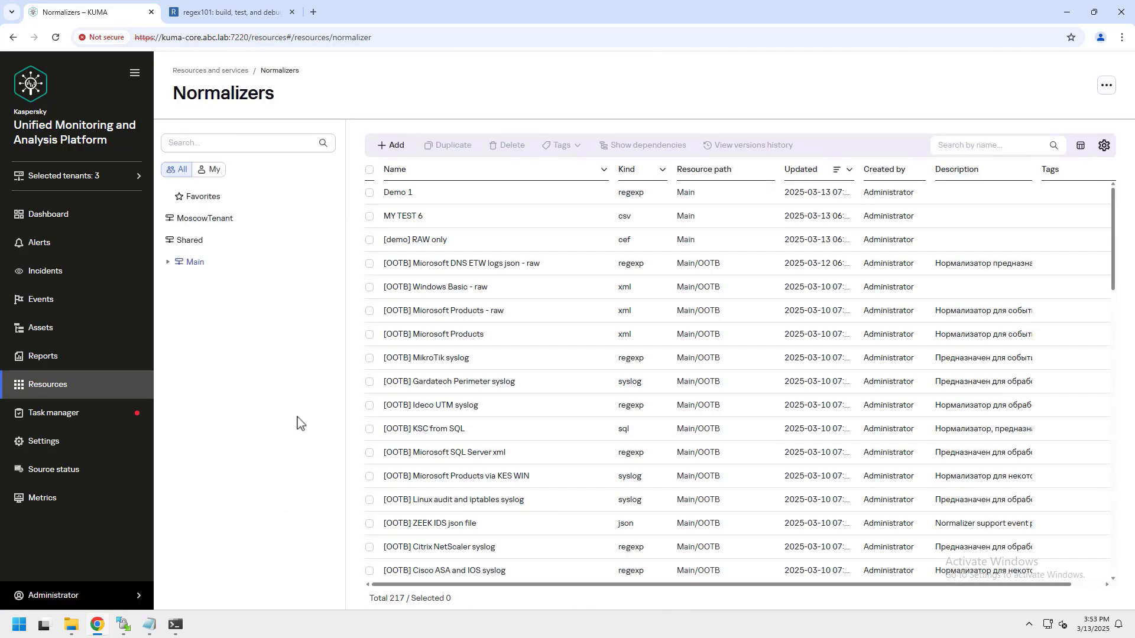
left_click(394, 146)
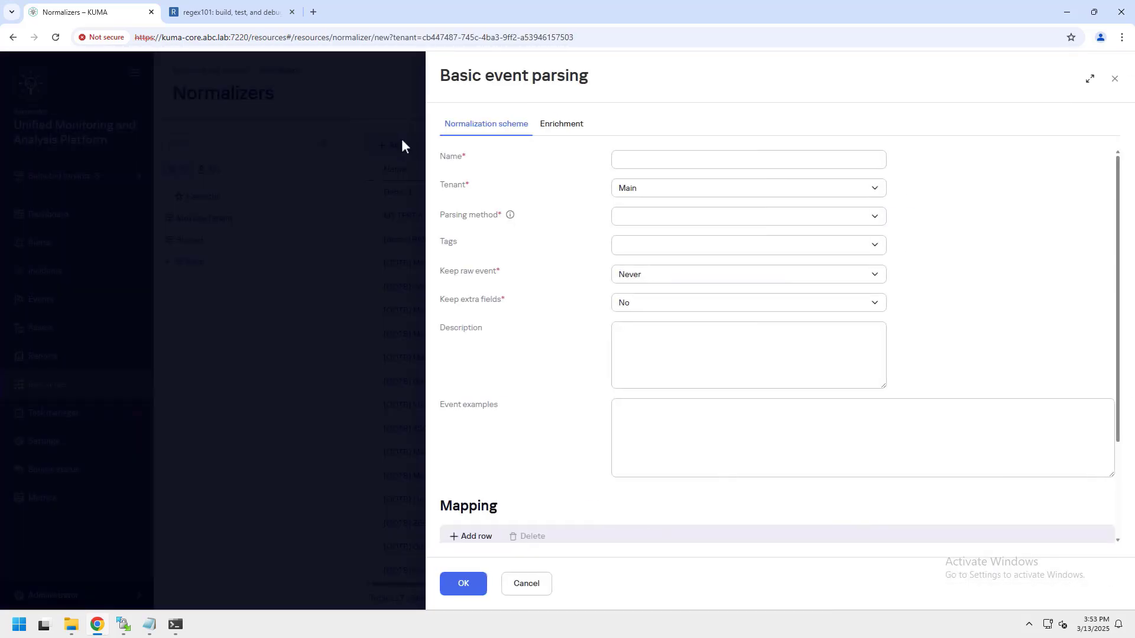
- Name the normalizer Demo 2, set its parsing method to regexp and set the raw event to be kept Always
left_click(627, 158)
type("Demo 2")
left_click(651, 216)
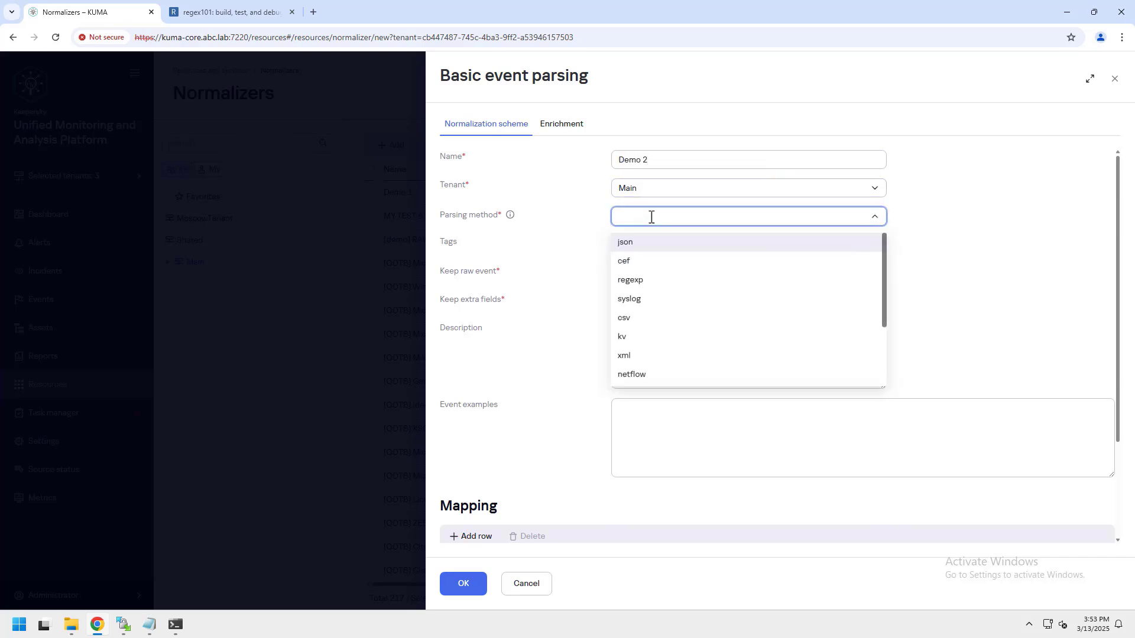
left_click(632, 280)
left_click(634, 282)
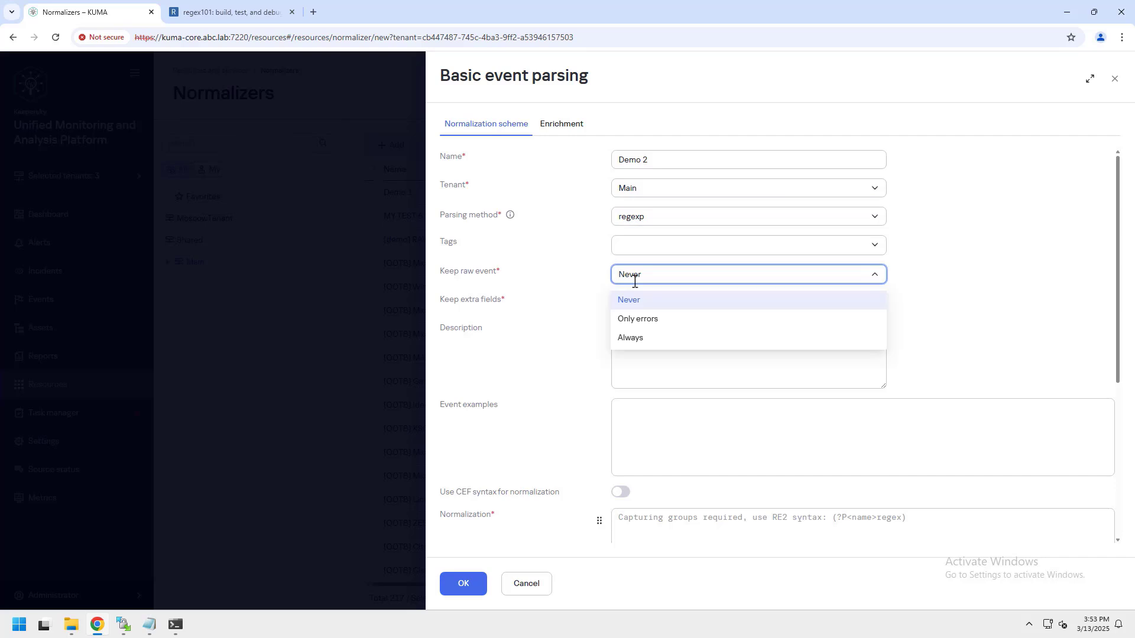
left_click(630, 337)
- Paste the copied regular expression as the normalization and trim it to ^(?P<DateTime>\S+)\s(?P<Vendor>\S+)\s(?P<Product>\S+)\s(?P<kvpart>.*)
scroll(631, 341, "down", 2)
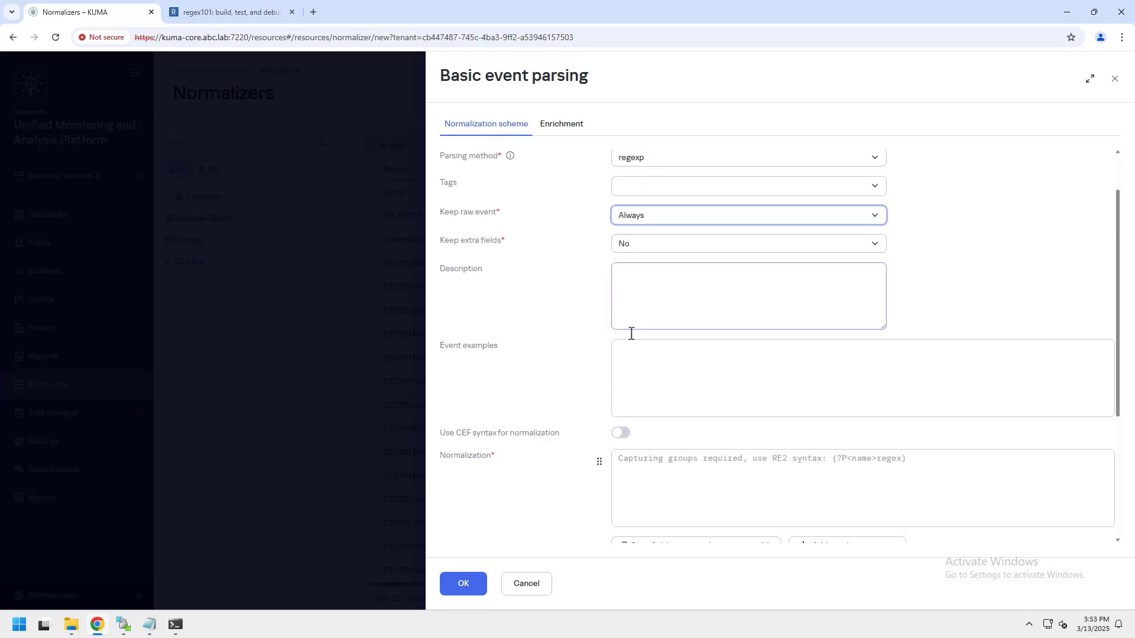
left_click(625, 402)
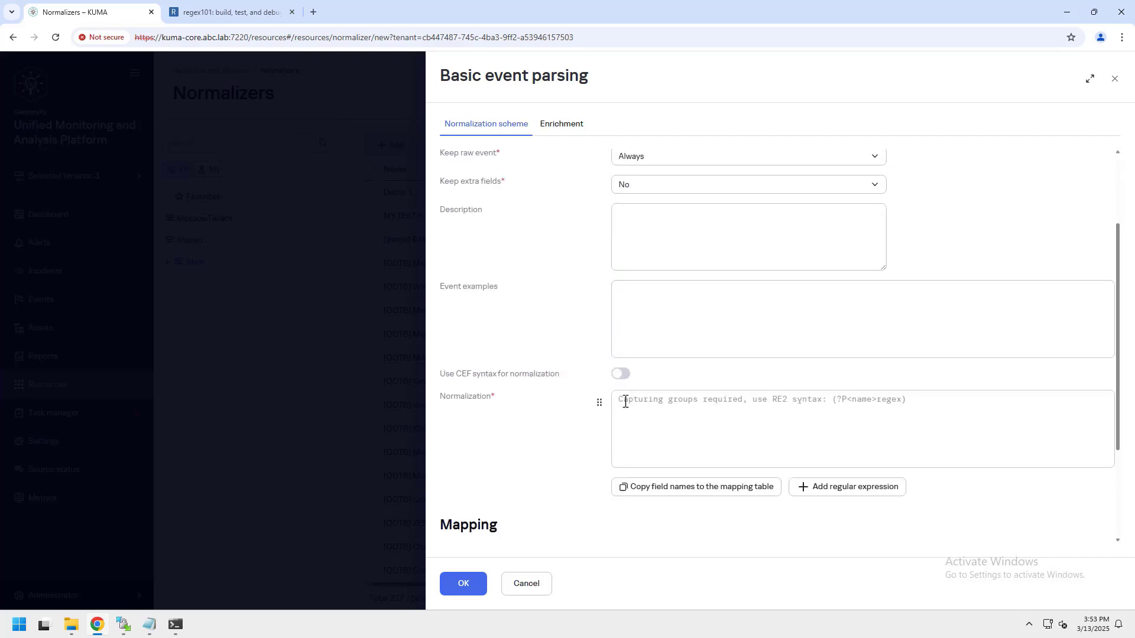
key("ctrl+v")
key("BackSpace")
key("BackSpace")
key("BackSpace")
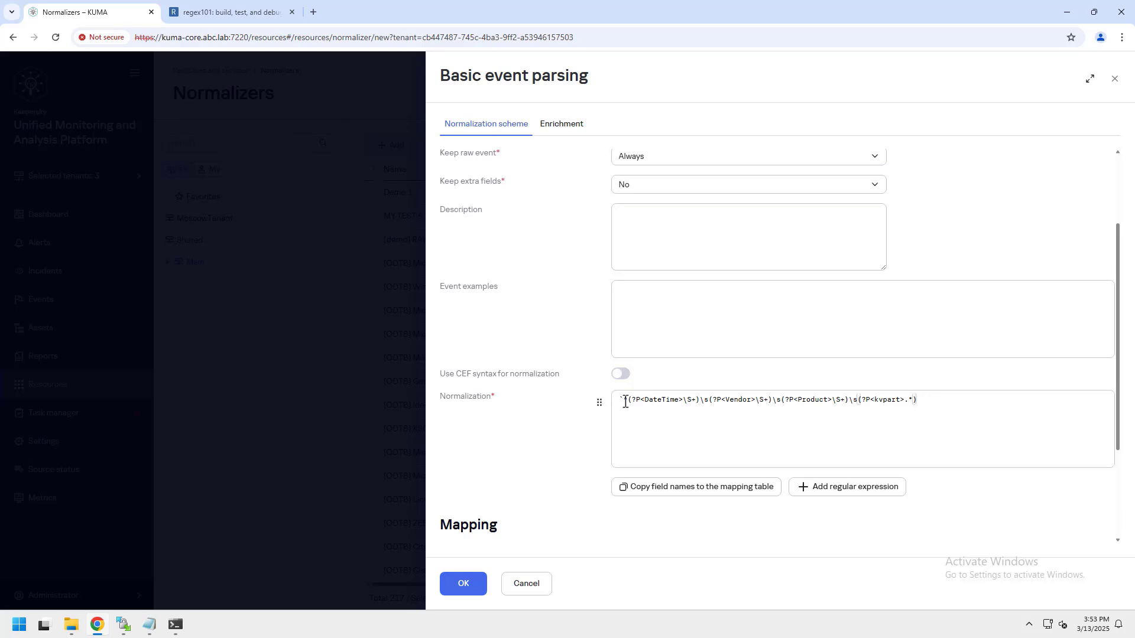
left_click(626, 402)
key("BackSpace")
type("^")
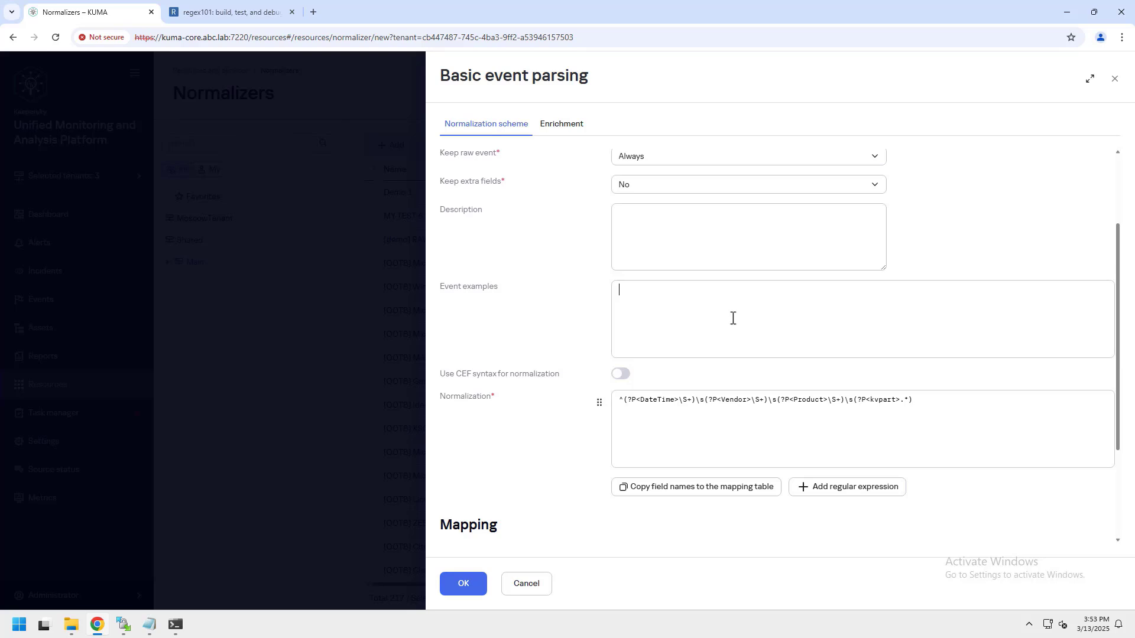
- Paste the firewall raw event as the event example and copy the regexp field names to the mapping table
key("ctrl+v")
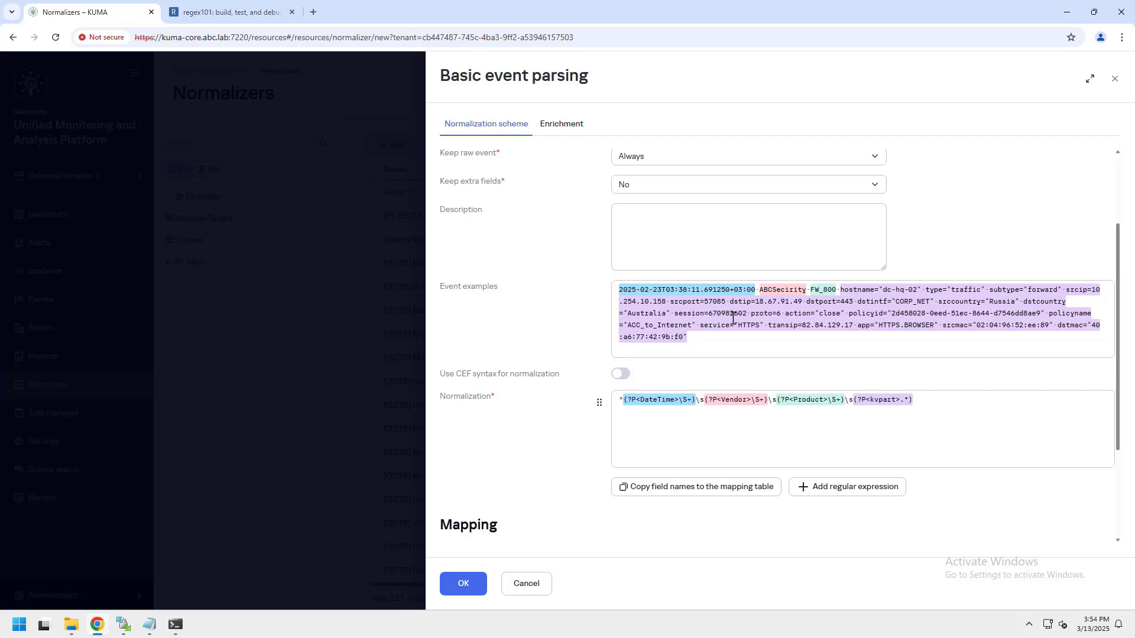
left_click(699, 492)
scroll(696, 506, "down", 3)
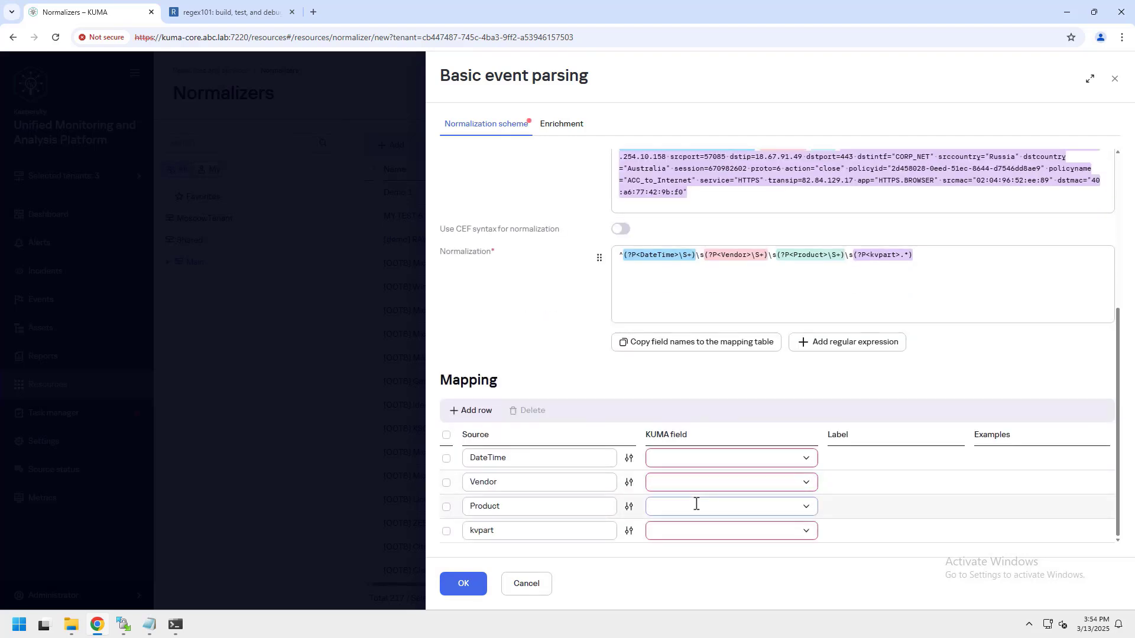
- Map DateTime to DeviceReceiptTime and Vendor to DeviceVendor
left_click(710, 460)
type("time")
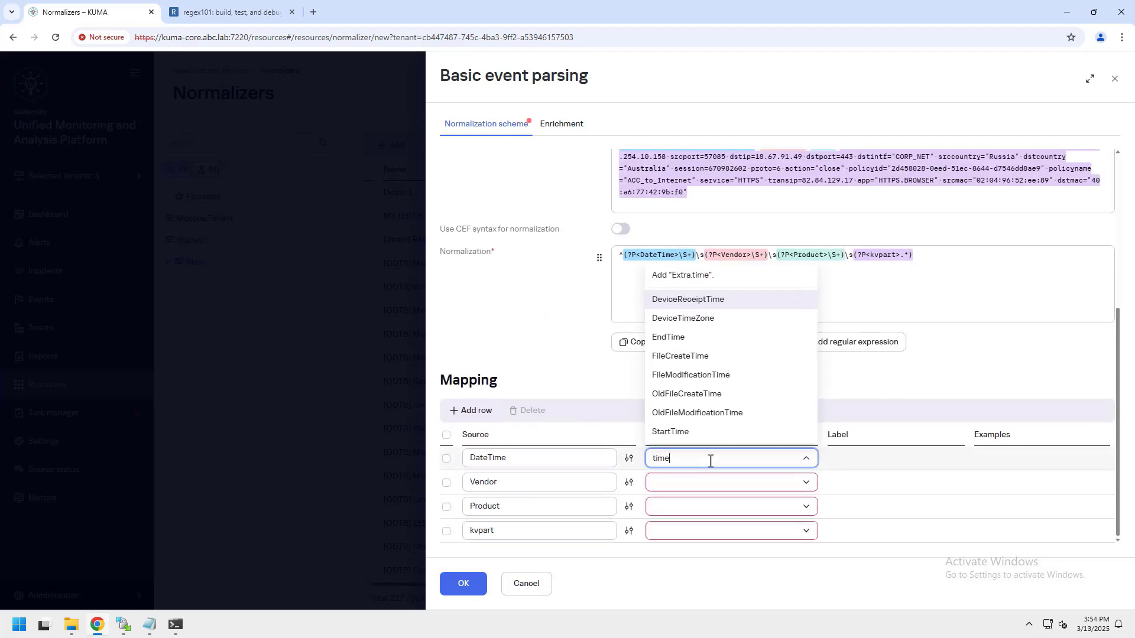
left_click(701, 302)
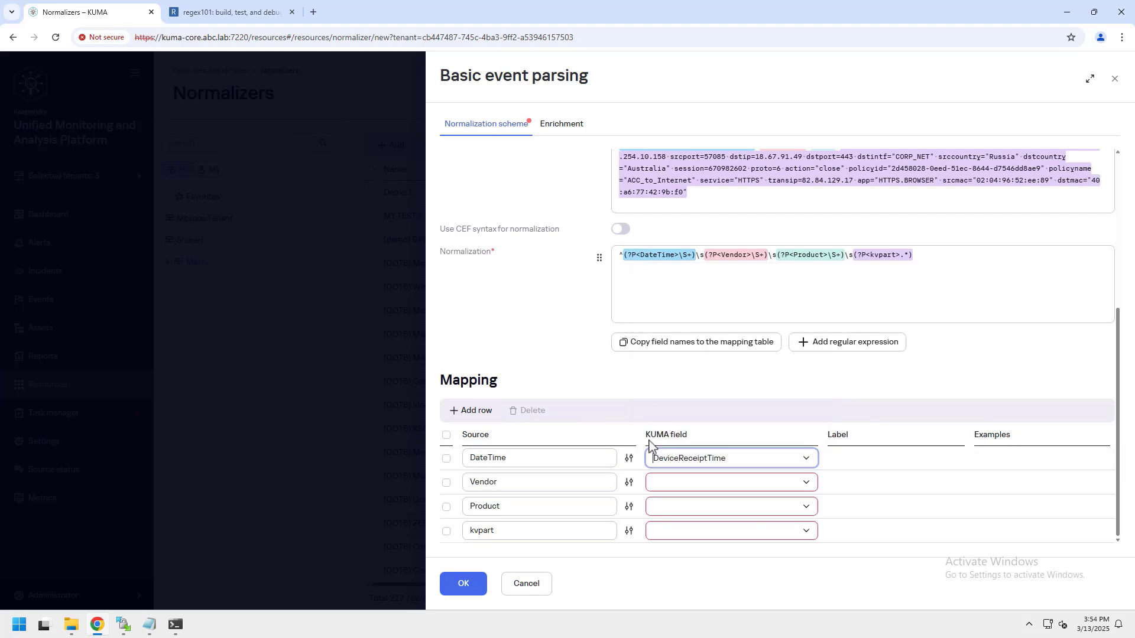
left_click(665, 478)
type("vendor")
left_click(679, 529)
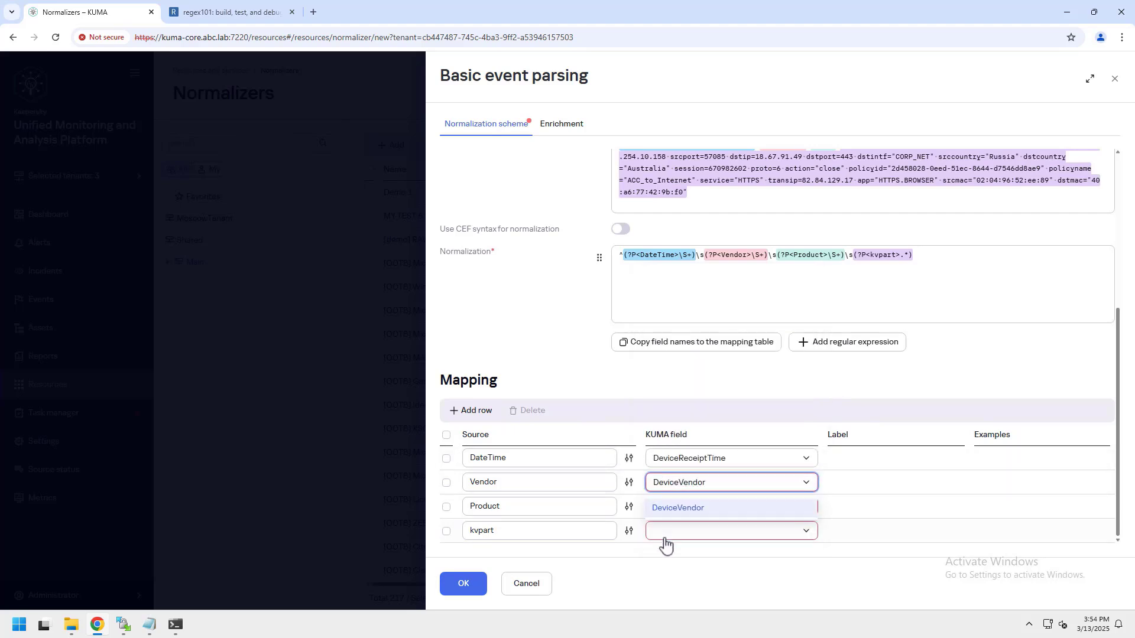
- Map Product to DeviceProduct and kvpart to Message, and accept the basic event parsing
left_click(682, 507)
type("product")
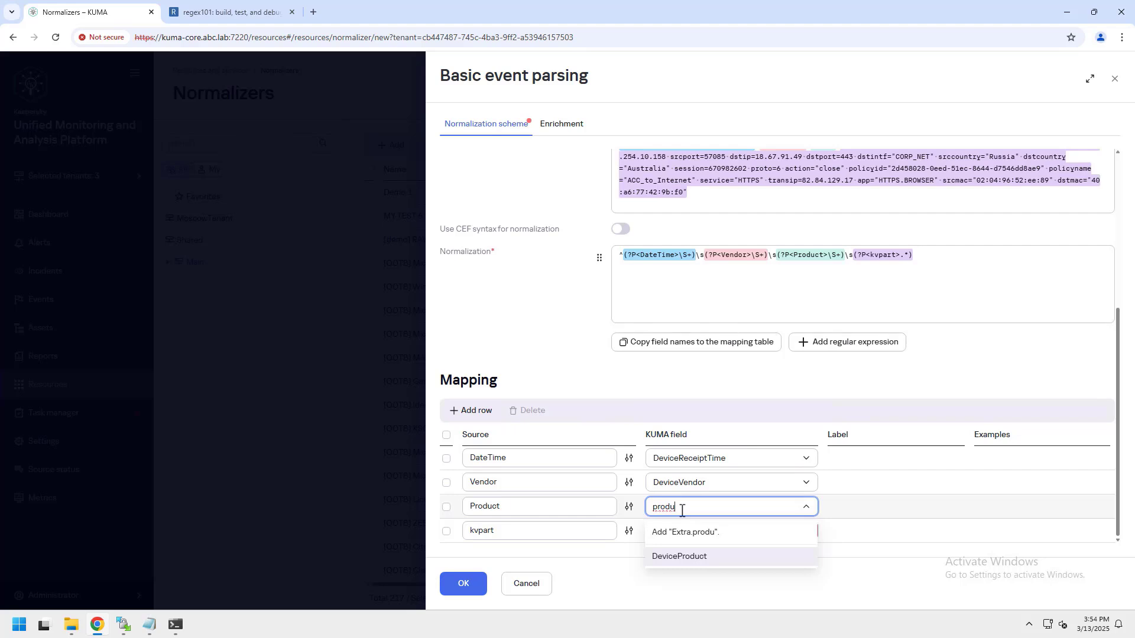
left_click(676, 555)
left_click(686, 532)
type("messag")
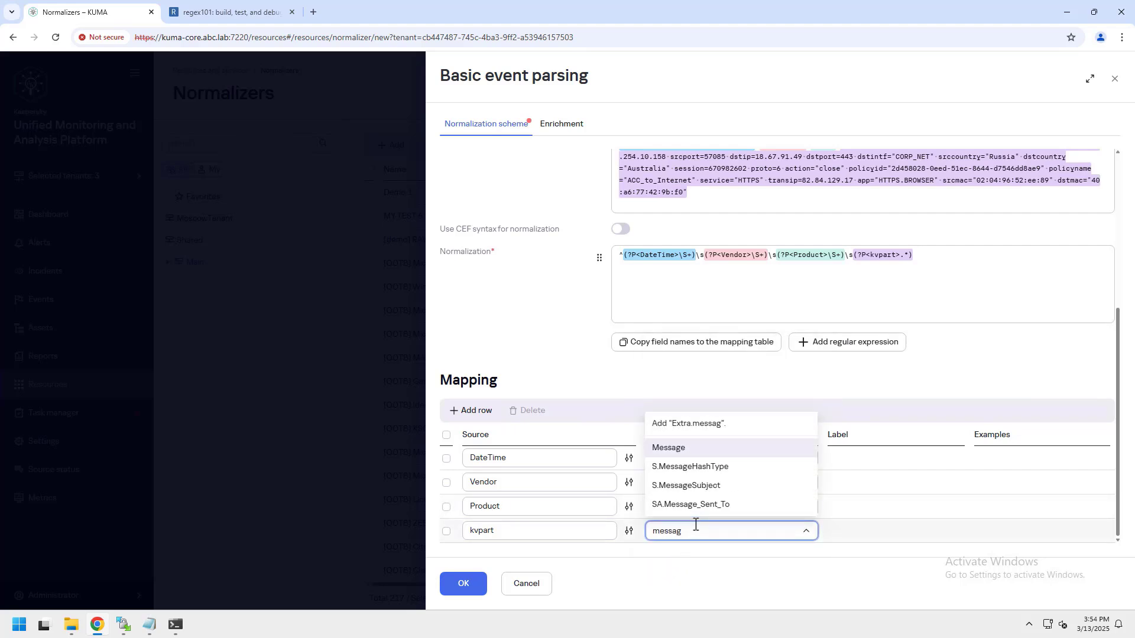
left_click(671, 449)
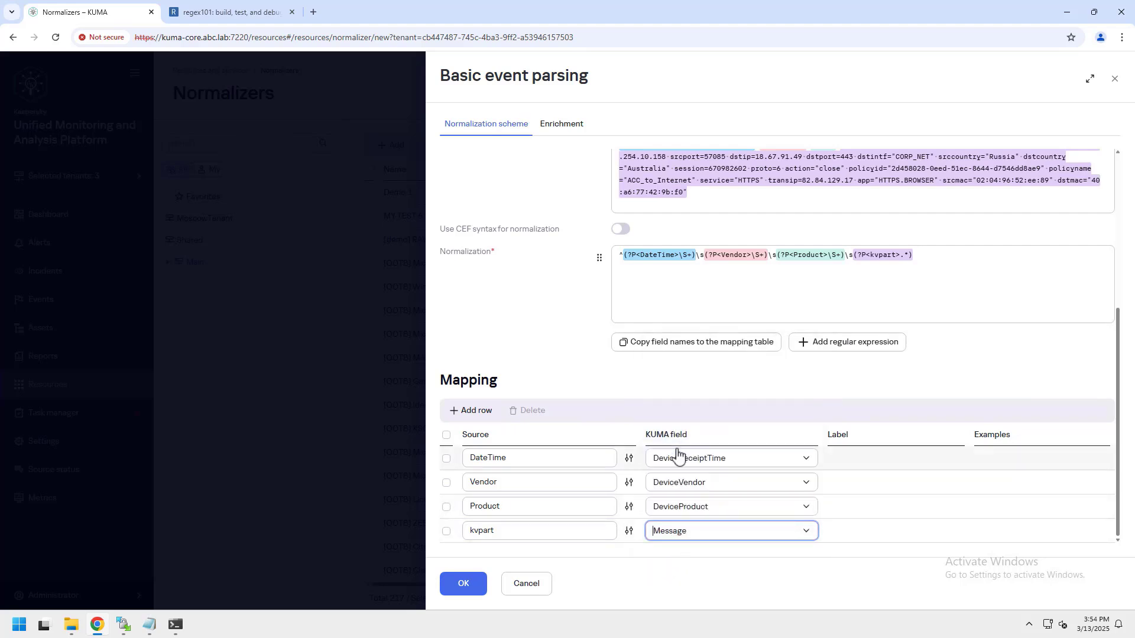
scroll(680, 458, "down", 3)
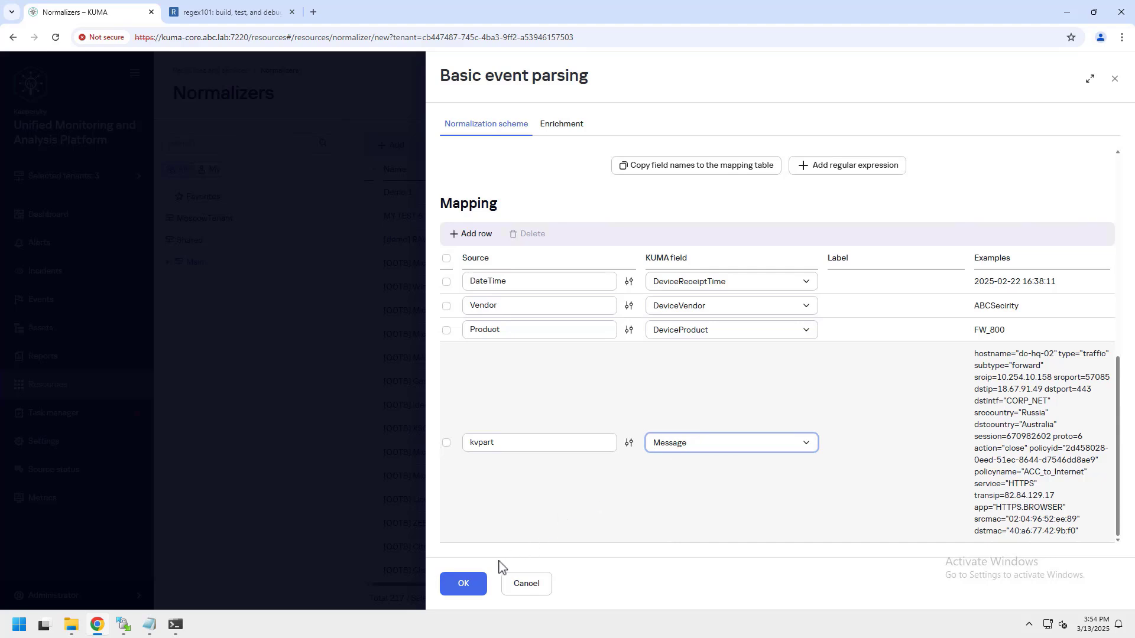
left_click(467, 585)
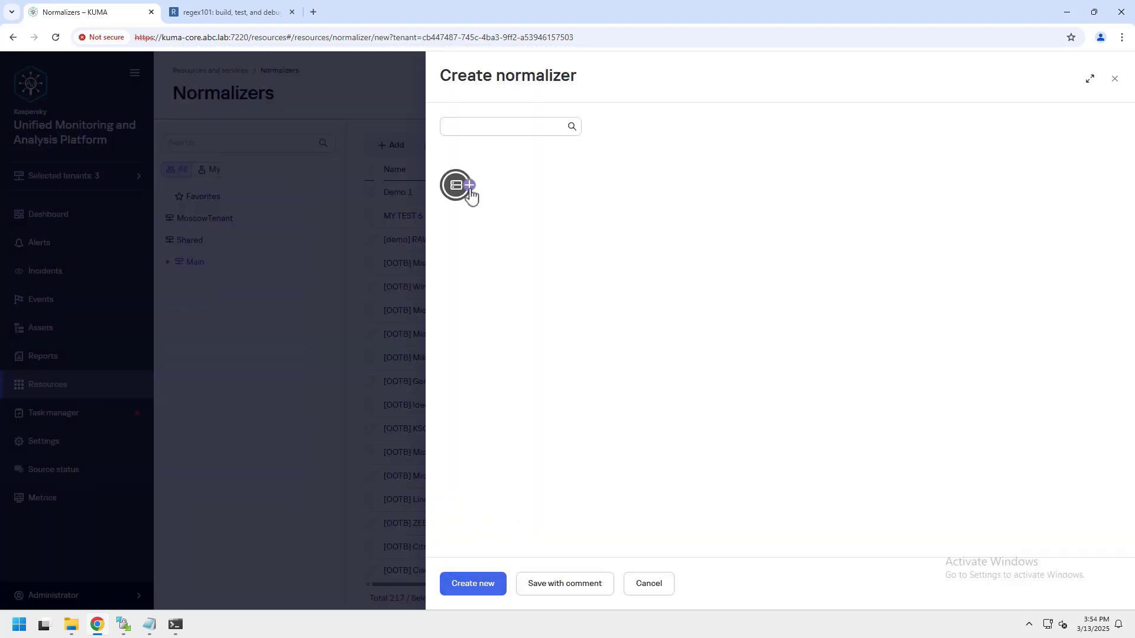
- Add an additional normalizer named extra under the basic one, passing the kvpart field into it
left_click(469, 186)
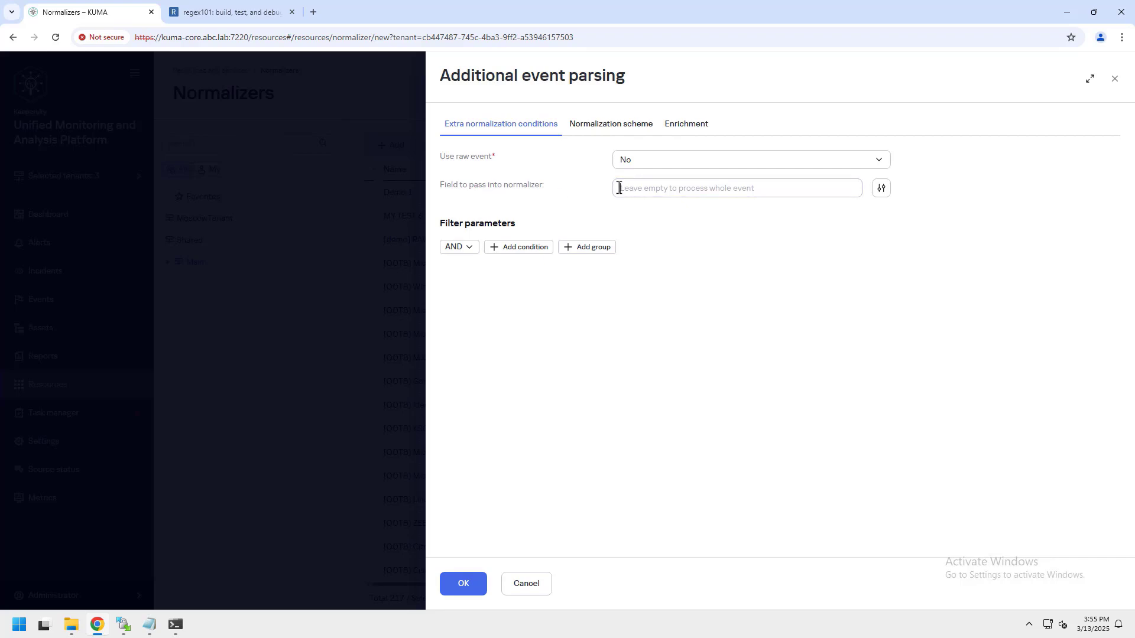
type("kvpart")
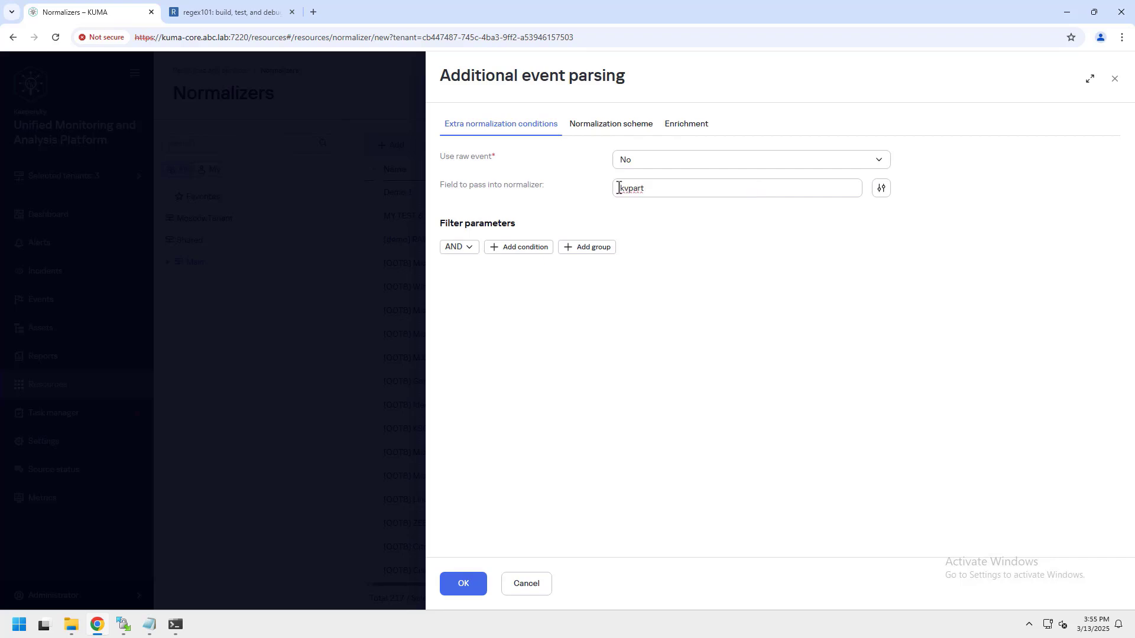
left_click(625, 133)
left_click(625, 157)
type("extra")
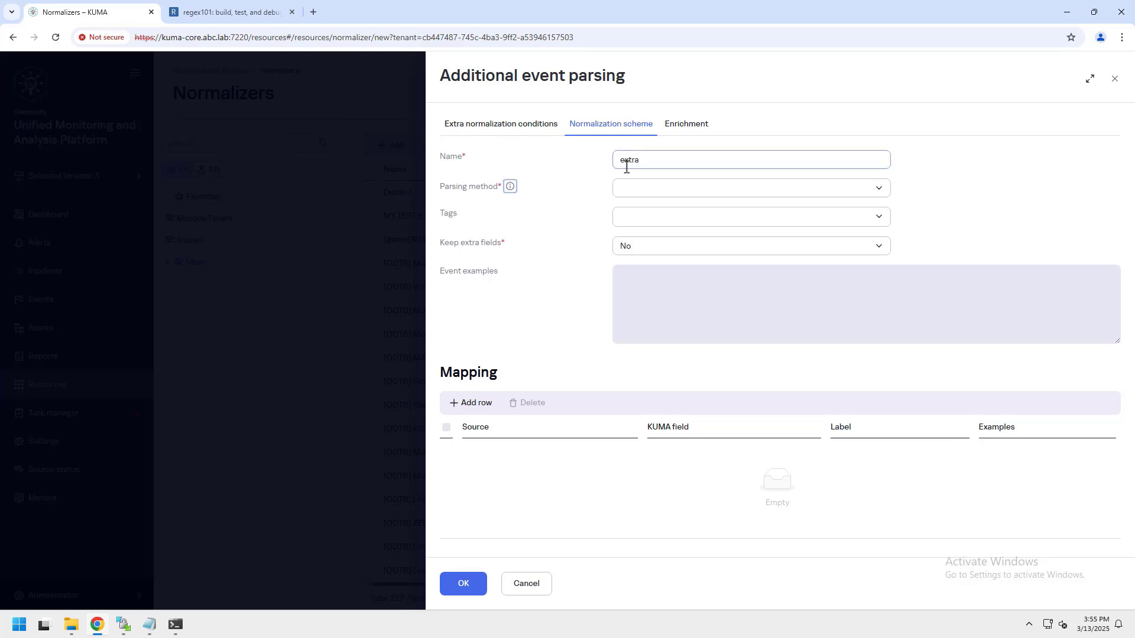
- Set the extra normalizer's parsing method to kv with a space as pair delimiter and = as value delimiter, and accept it
left_click(628, 185)
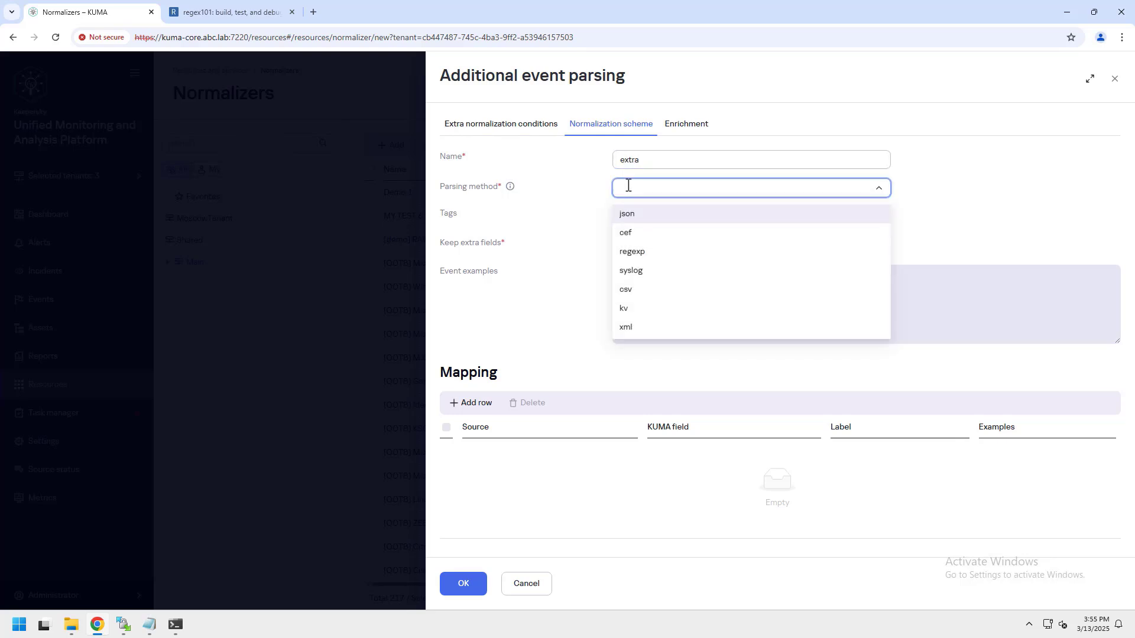
left_click(618, 308)
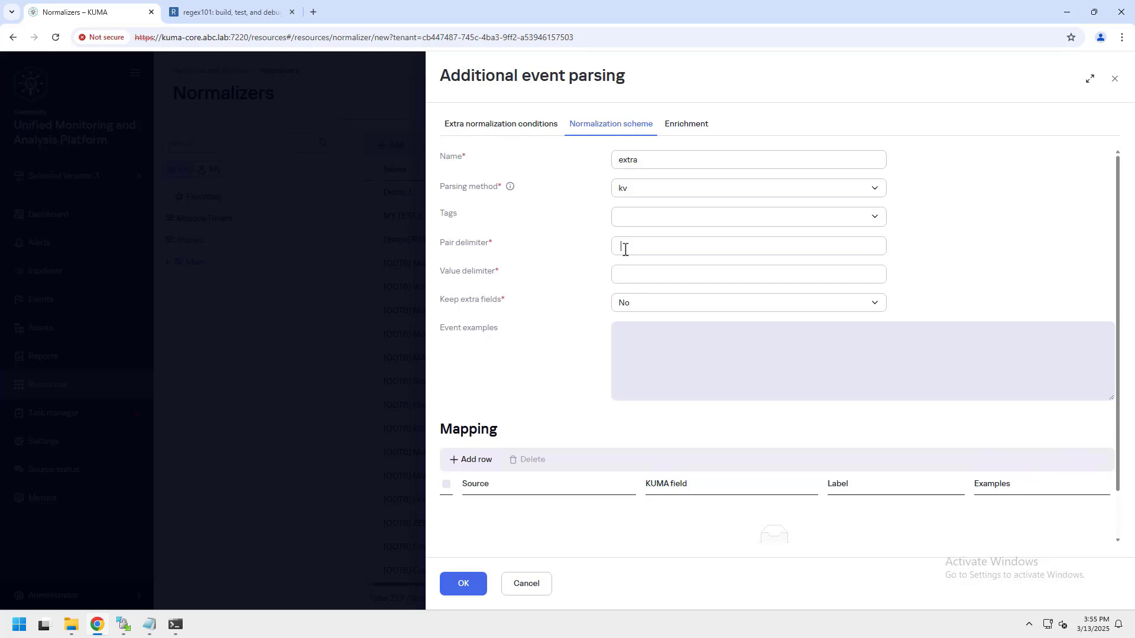
left_click(623, 271)
scroll(555, 340, "down", 1)
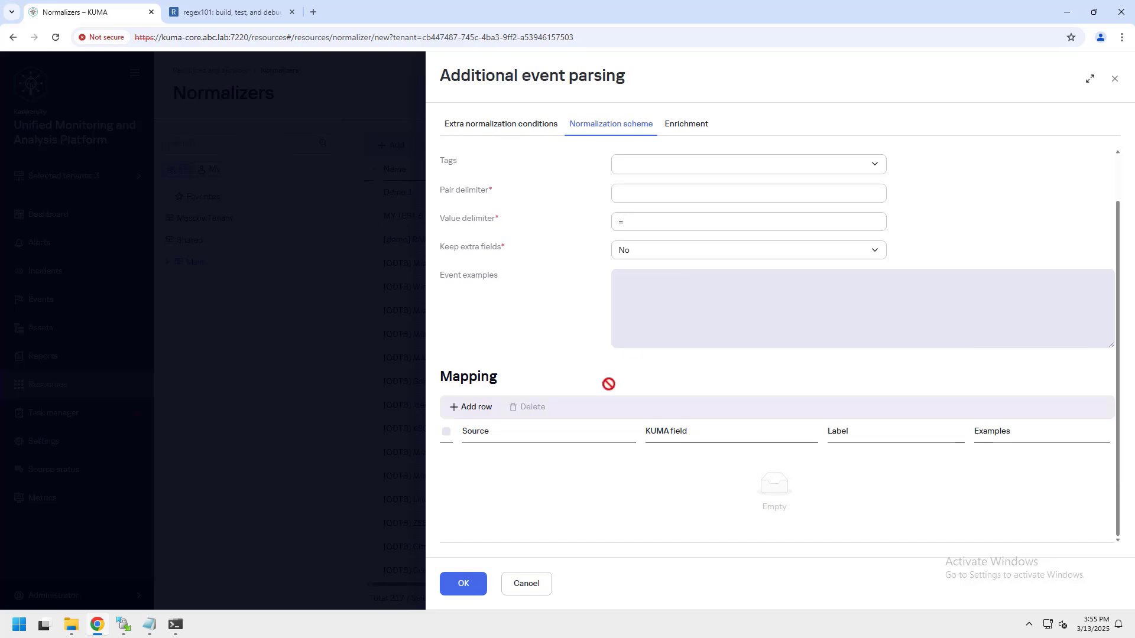
left_click(462, 593)
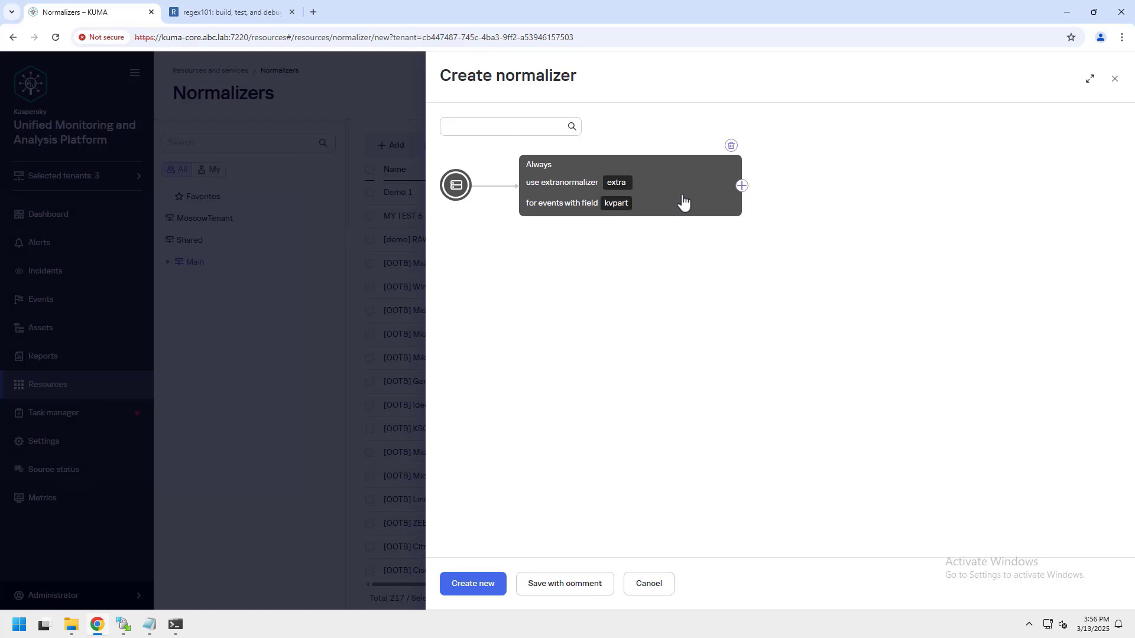
- Reopen the extra normalizer and add a mapping row from hostname to DeviceHostName
left_click(684, 202)
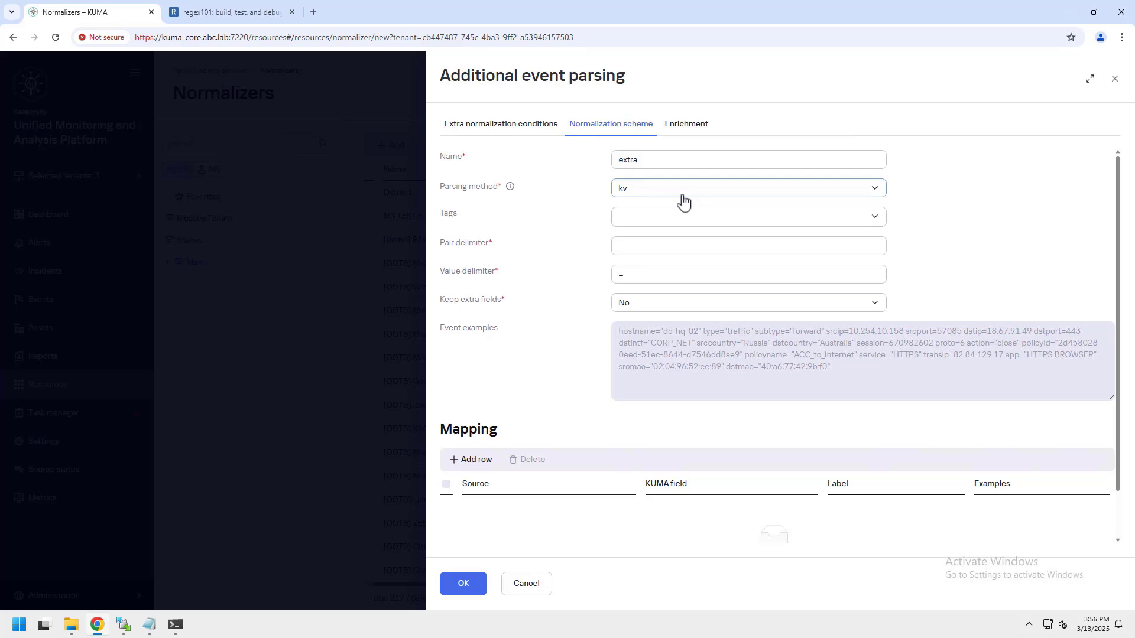
scroll(591, 295, "down", 1)
left_click(467, 406)
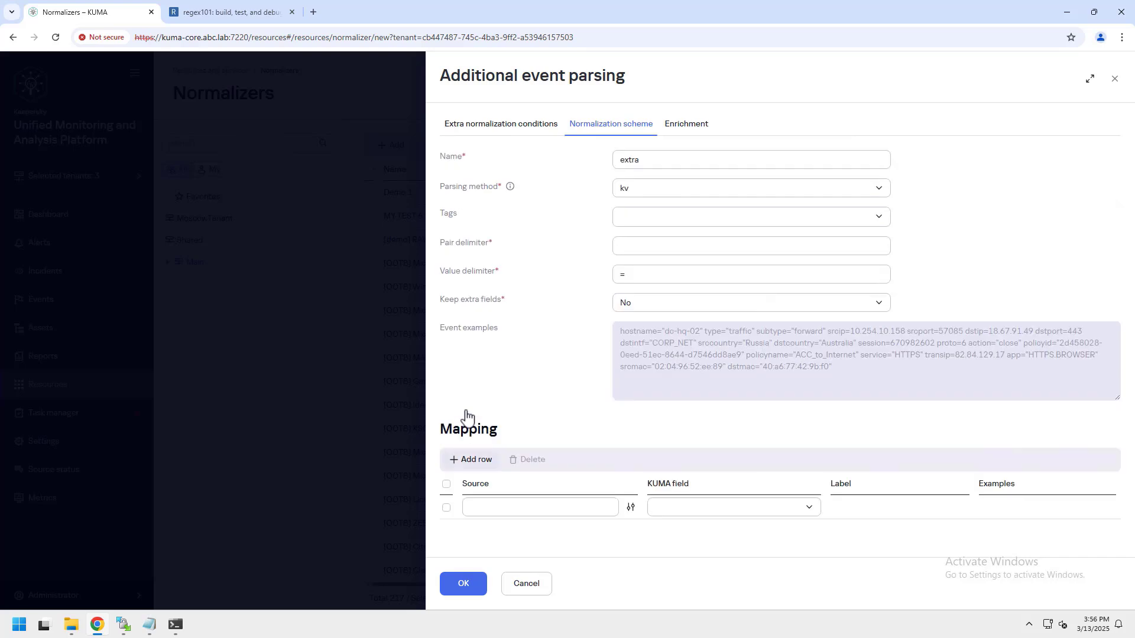
left_click(491, 506)
type("hostname")
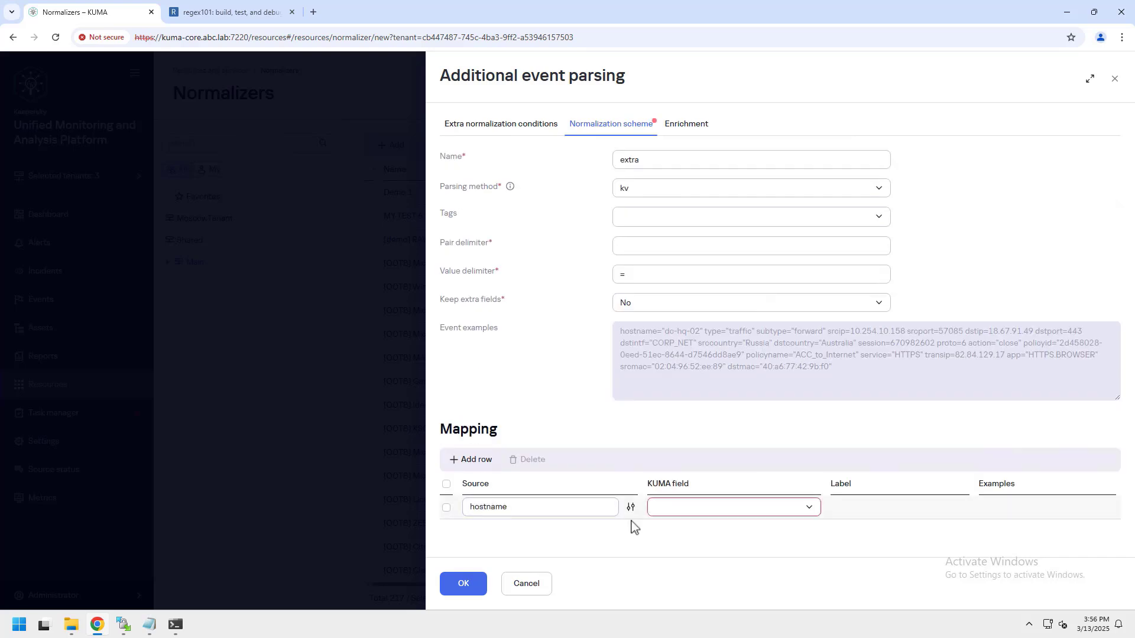
left_click(679, 506)
type("name")
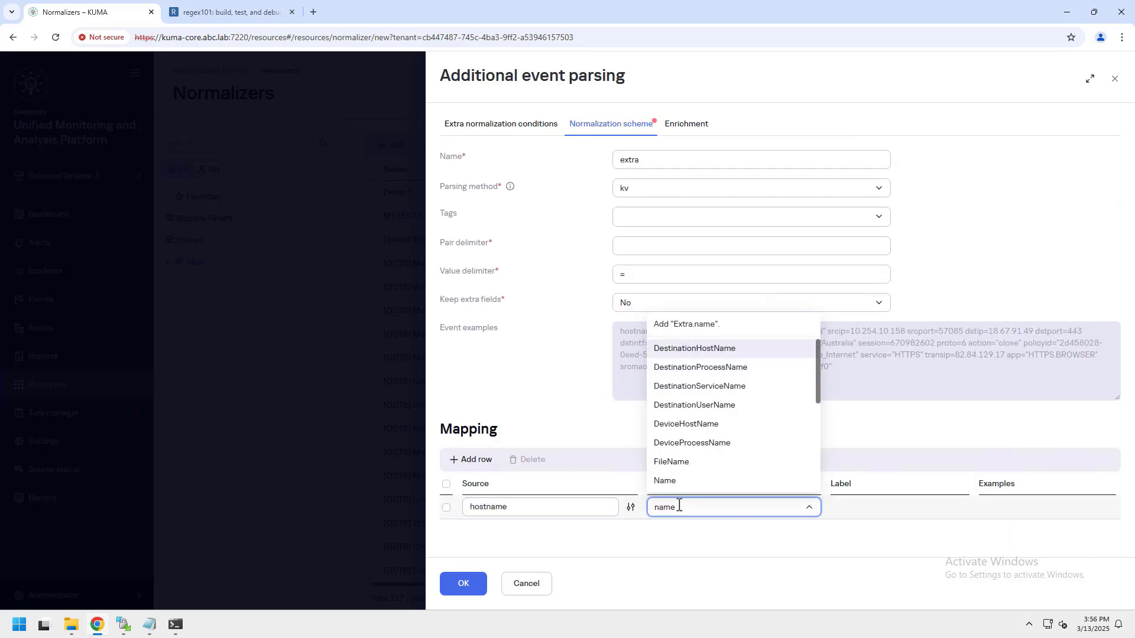
left_click(680, 421)
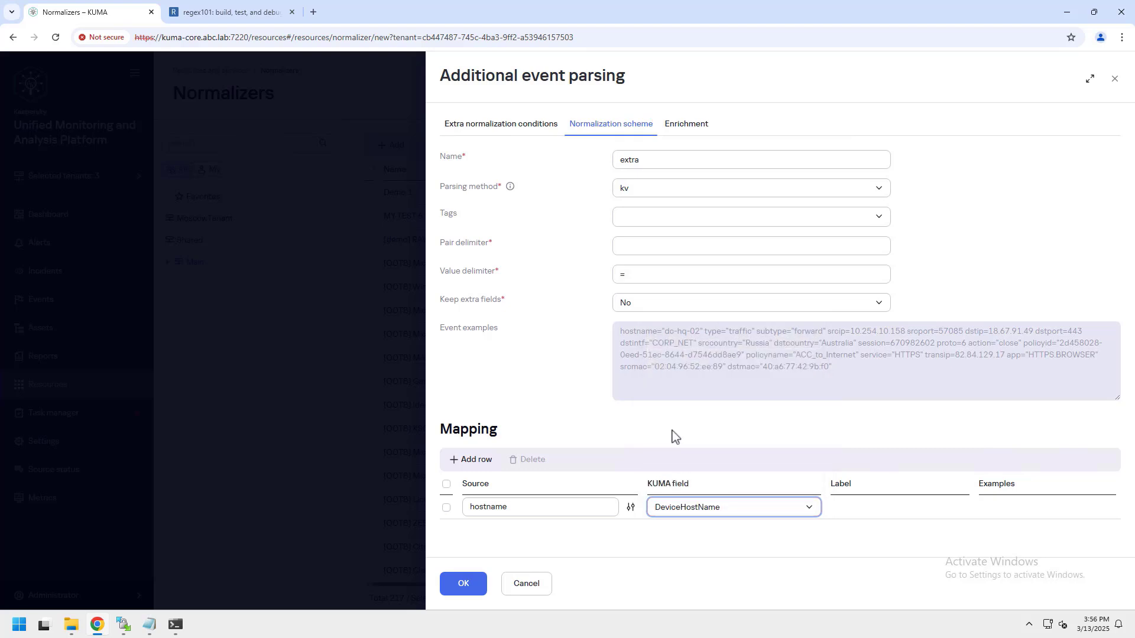
- Add a mapping row from type to DeviceCustomString1 with the label Type
left_click(473, 461)
left_click(495, 531)
type("type")
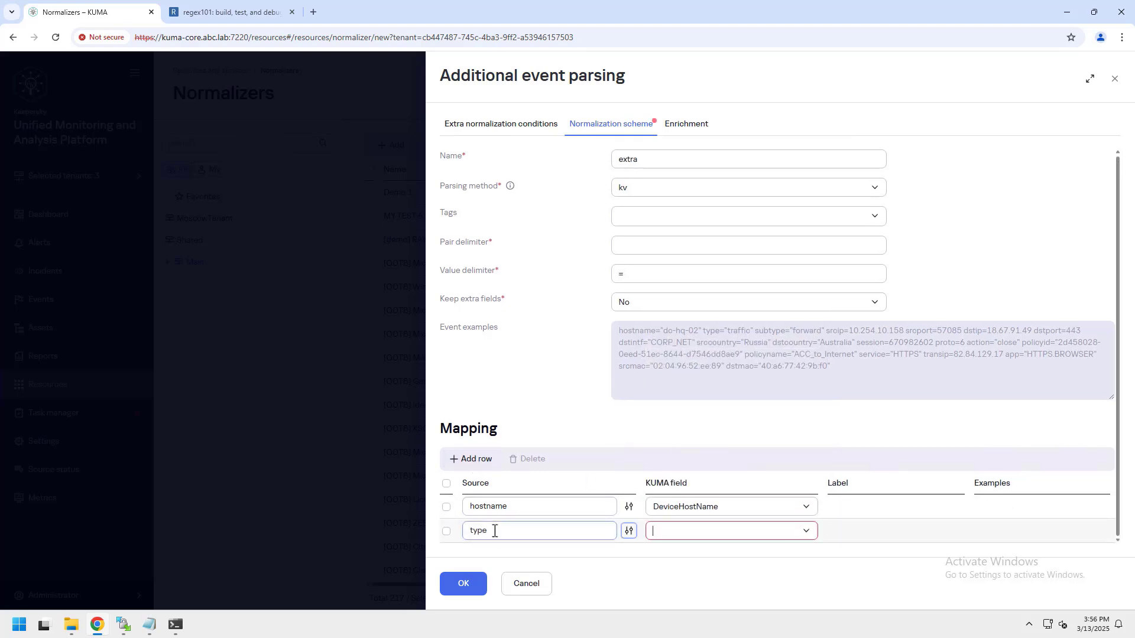
key("Tab")
type("stomString")
type("1")
left_click(678, 449)
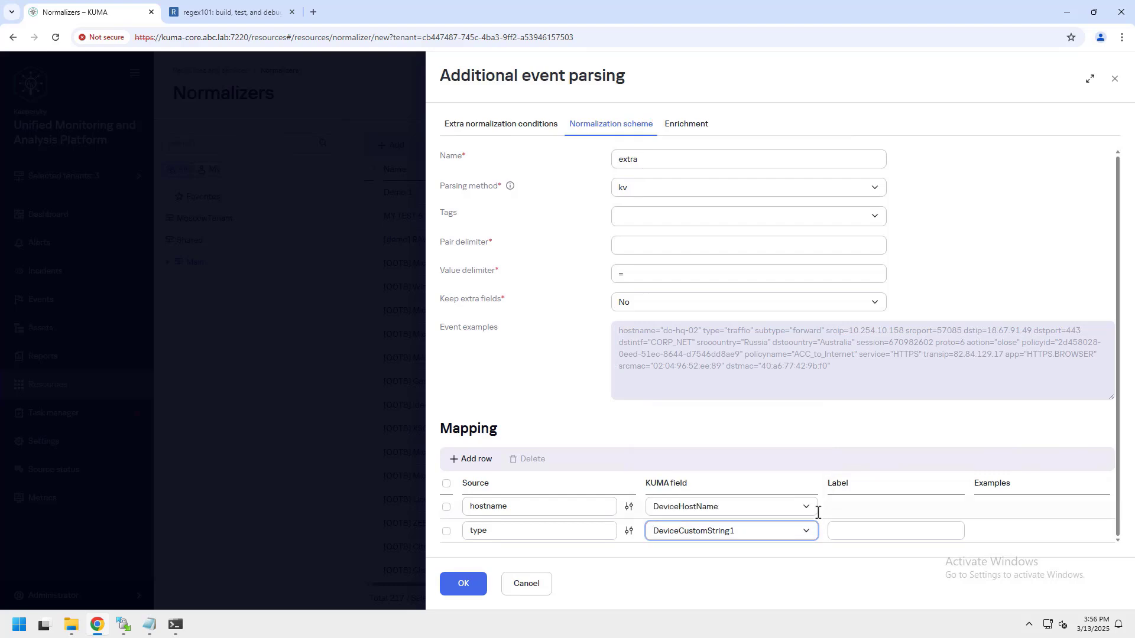
left_click(843, 530)
type("Type")
- Add mapping rows from subtype to DeviceCustomString2 with the label Subtype, srcip to SourceAddress, and srcport to SourcePort
left_click(476, 464)
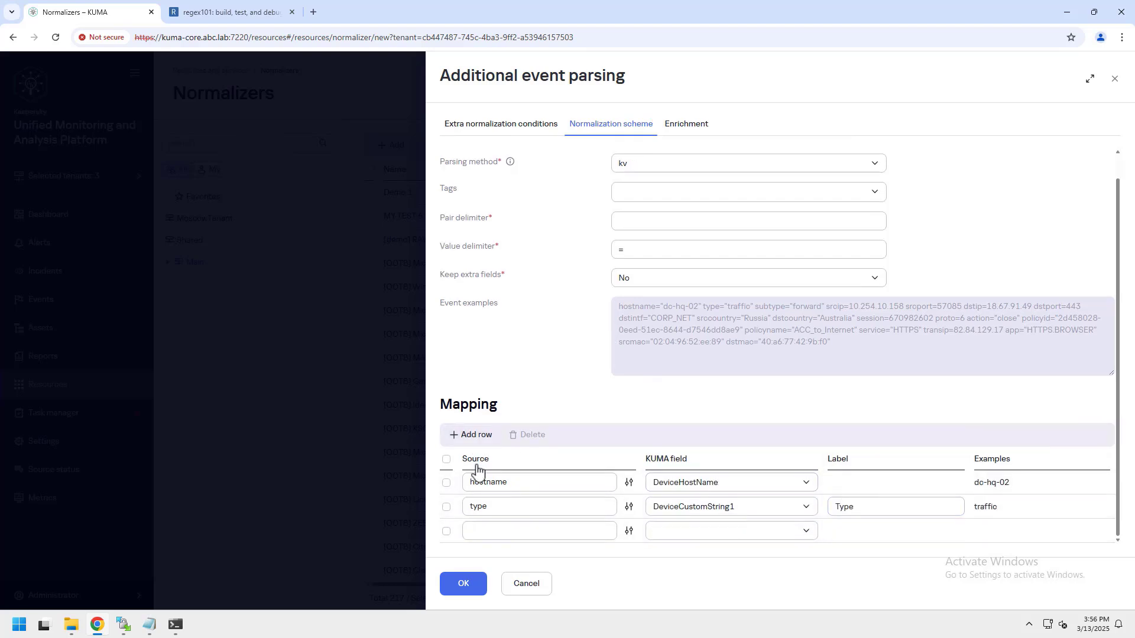
left_click(476, 531)
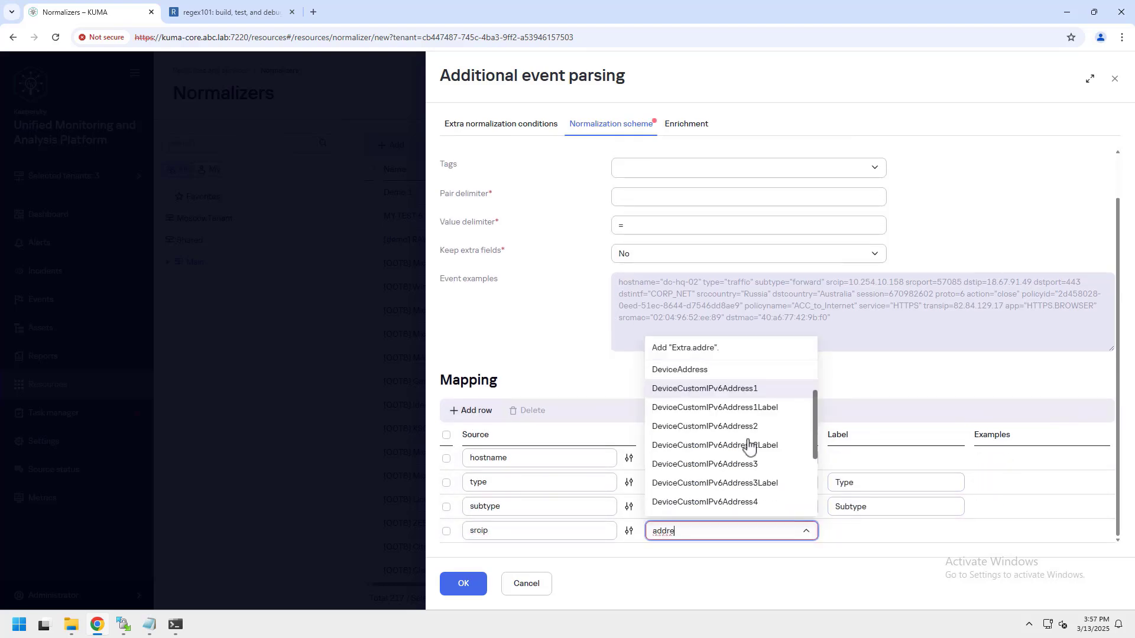
type("srcport")
left_click(665, 530)
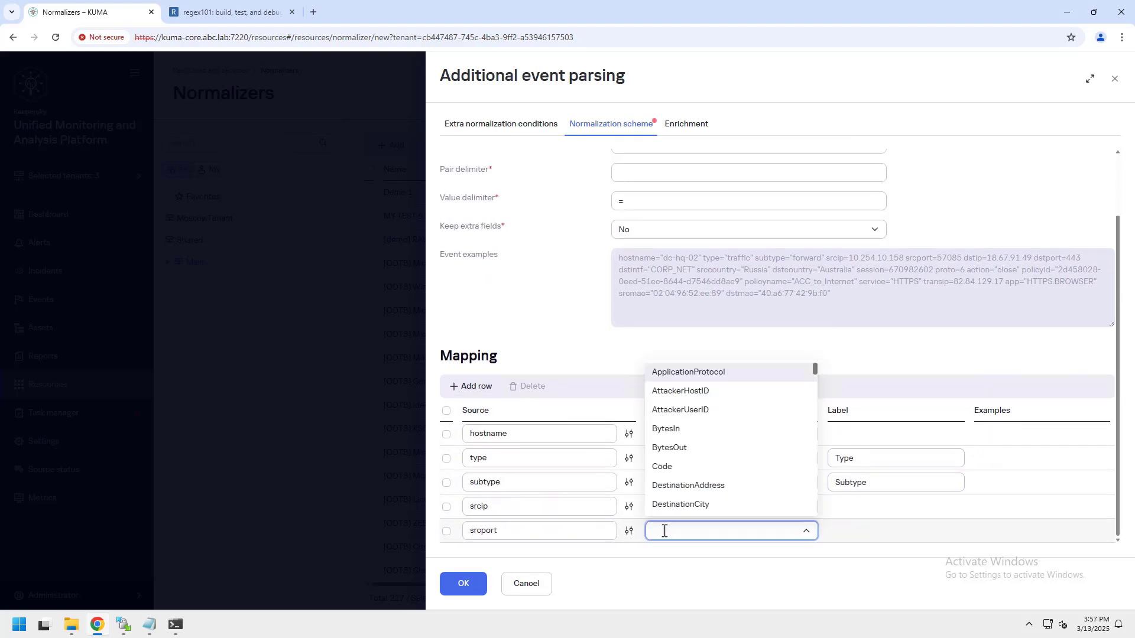
- Add mapping rows from dstip to DestinationAddress, dstport to DestinationPort, and dstintf to DeviceInboundInterface
type("dstipdstport")
left_click(711, 435)
type("dstintf")
left_click(660, 531)
type("inter")
left_click(696, 485)
- Add mapping rows from srccountry to SourceCountry and from dstcountry to DestinationCountry
type("srccountry")
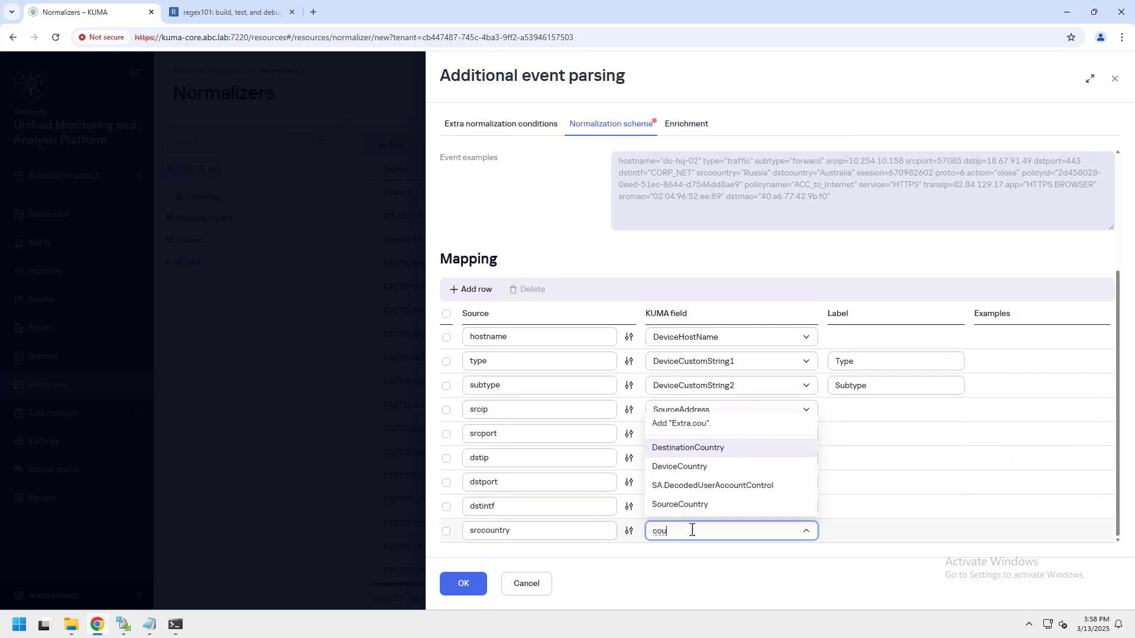
left_click(680, 504)
type("dstcountry")
left_click(689, 448)
- Add mapping rows from session to DeviceCustomNumber1 labelled Session ID and from proto to DeviceCustomString3 labelled Proto
type("sessionSession ID")
left_click(481, 533)
type("proto")
left_click(866, 531)
type("Proto")
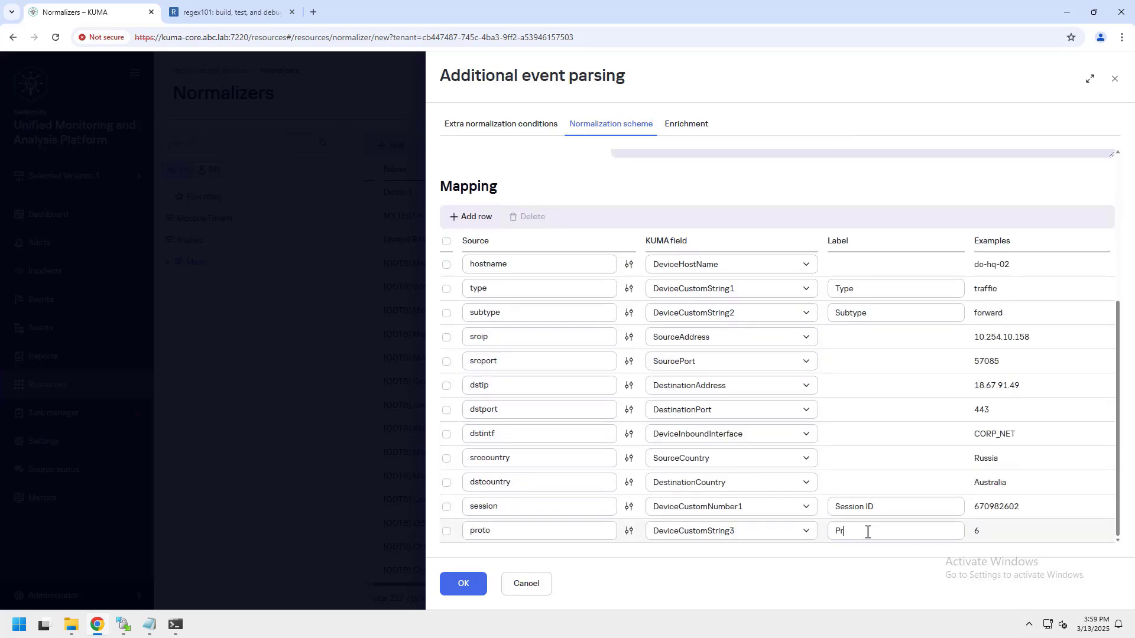
- Add a mapping row from action to DeviceAction in the extra normalizer
type("action")
key("Tab")
type("action")
left_click(676, 428)
- Add mapping rows from policyid to DeviceCustomString4 labelled Policy ID and from policyname to DeviceCustomString5 labelled Policy Name
type("policyid")
left_click(853, 529)
type("Policy IDpolicyname")
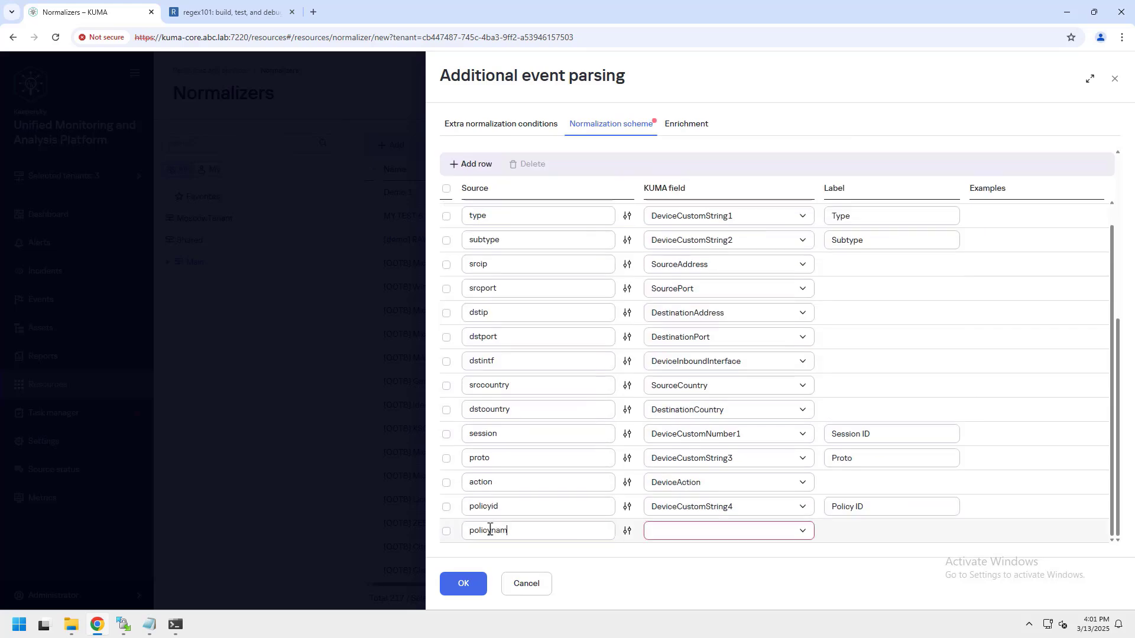
left_click(852, 532)
type("Policy Name")
- Add mapping rows from service to ApplicationProtocol, transip to SA.ipaddr, and app to RequestClientApplication
left_click(499, 531)
type("service")
left_click(755, 418)
type("transipadd")
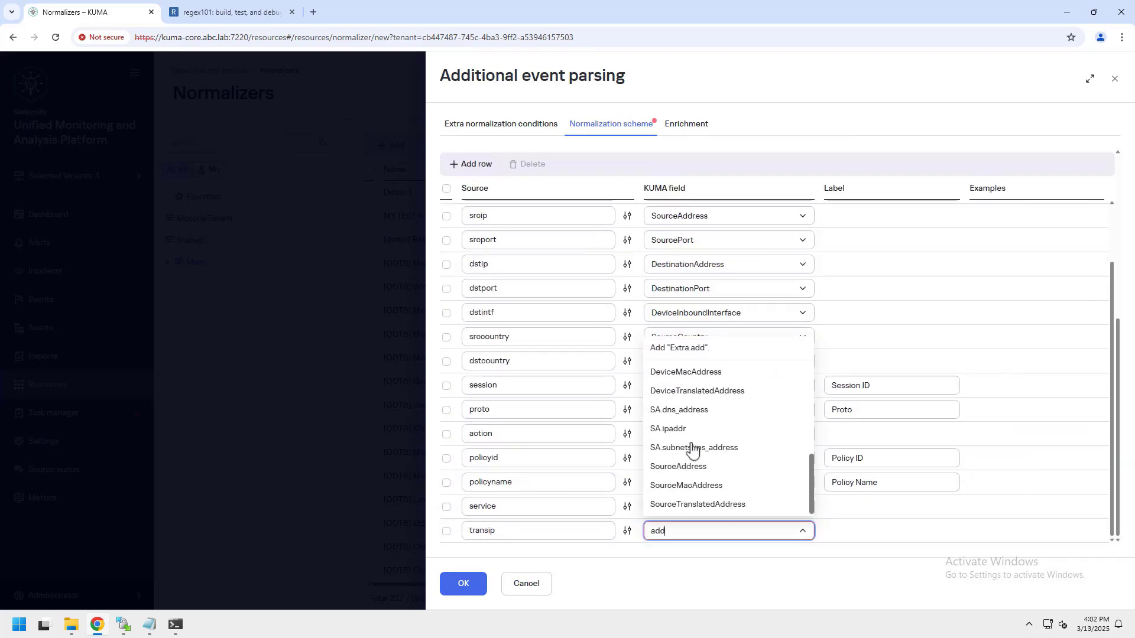
left_click(673, 431)
scroll(682, 489, "up", 5)
type("app")
left_click(664, 509)
- Add mapping rows from srcmac to SourceMacAddress and from dstmac to DestinationMacAddress
left_click(513, 531)
type("srcmac")
key("Tab")
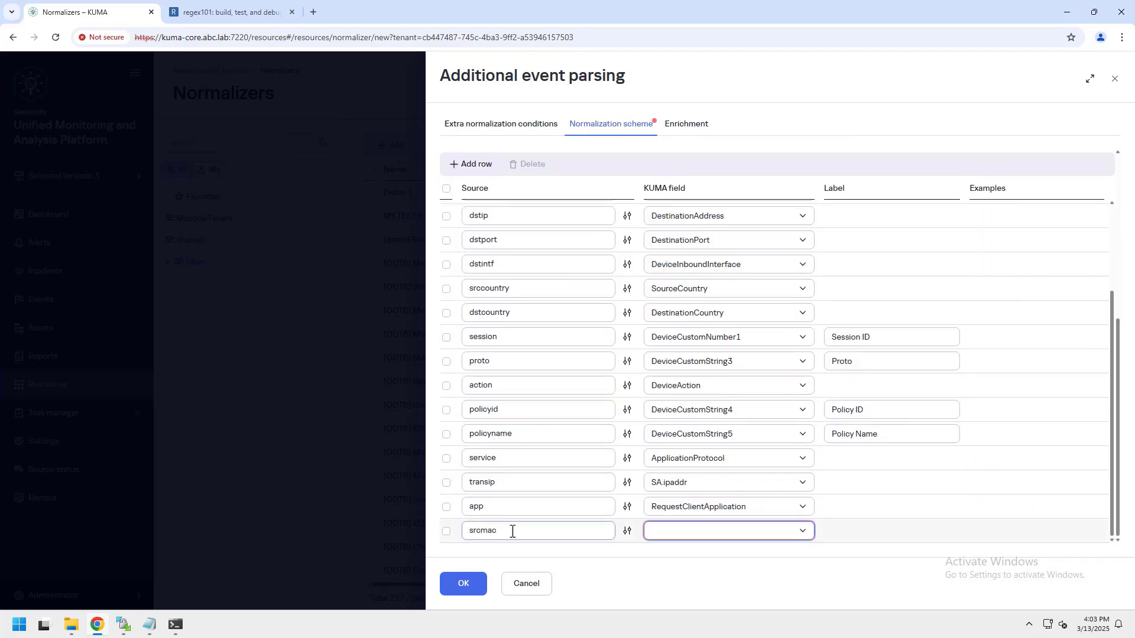
type("mac")
left_click(731, 506)
left_click(484, 533)
type("dstmac")
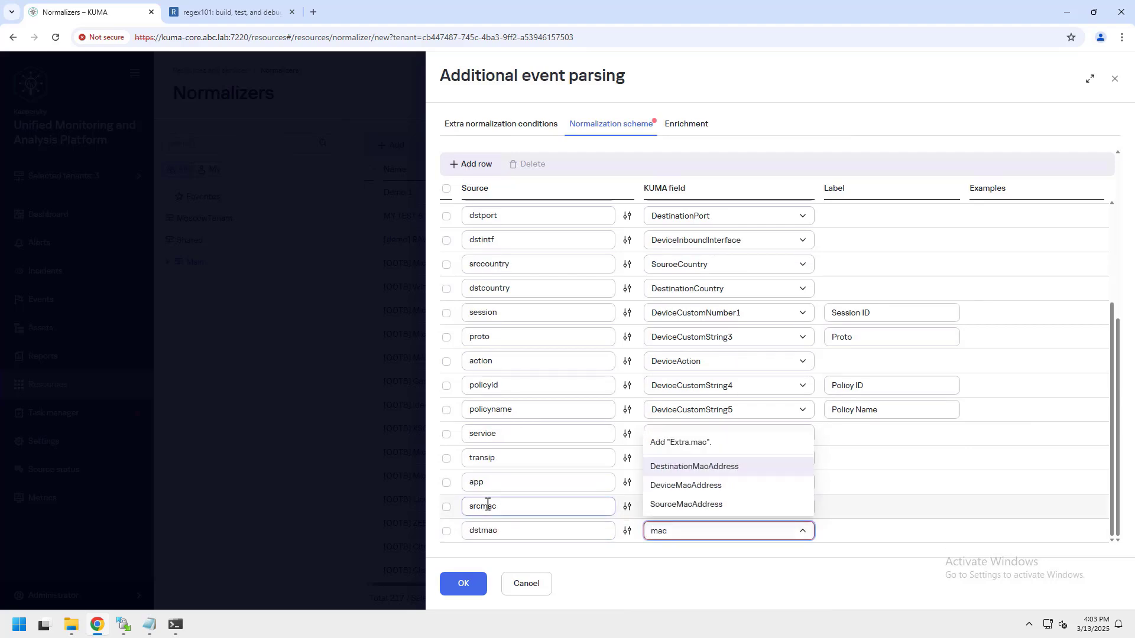
key("Return")
- Check the extra normalizer's mapping against the example values, then accept it and save the Demo 2 normalizer
scroll(805, 443, "up", 3)
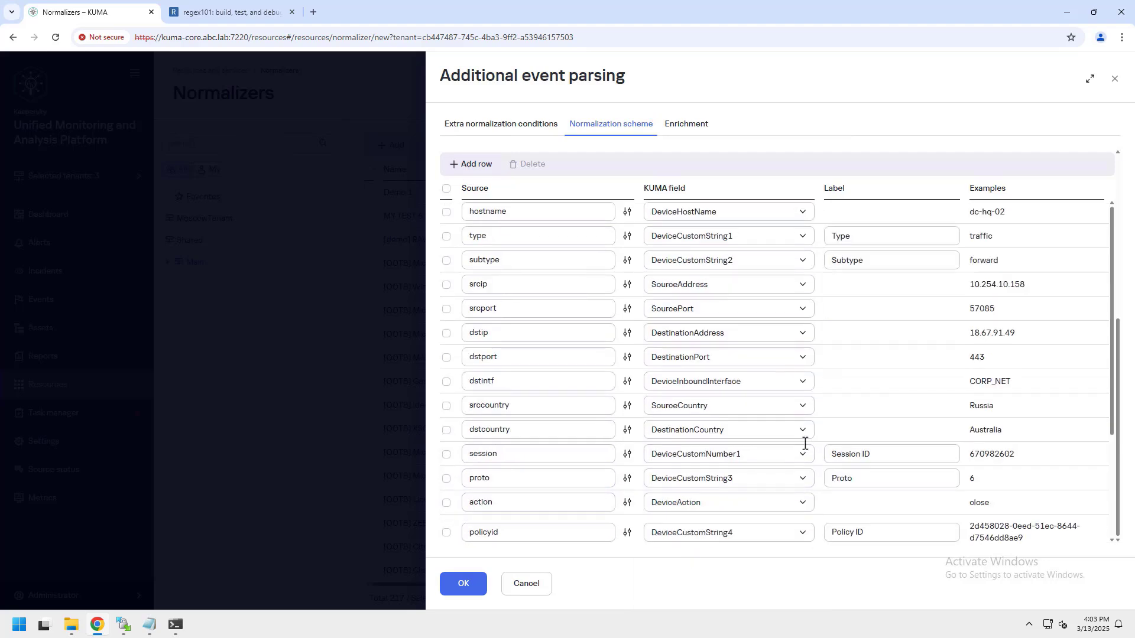
scroll(771, 395, "up", 5)
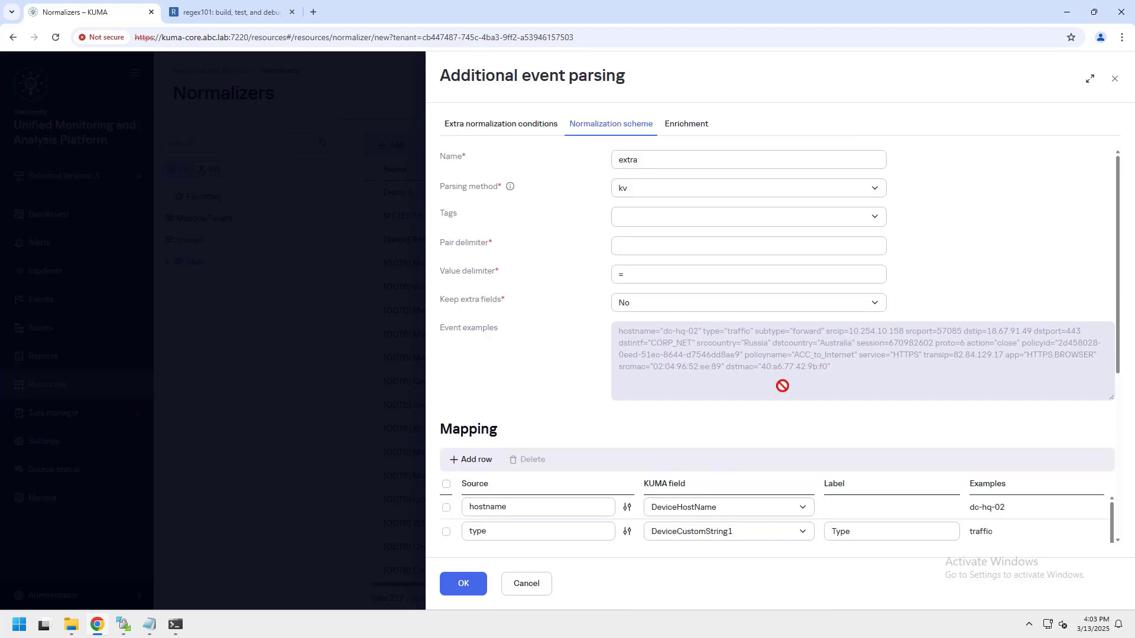
scroll(782, 386, "down", 3)
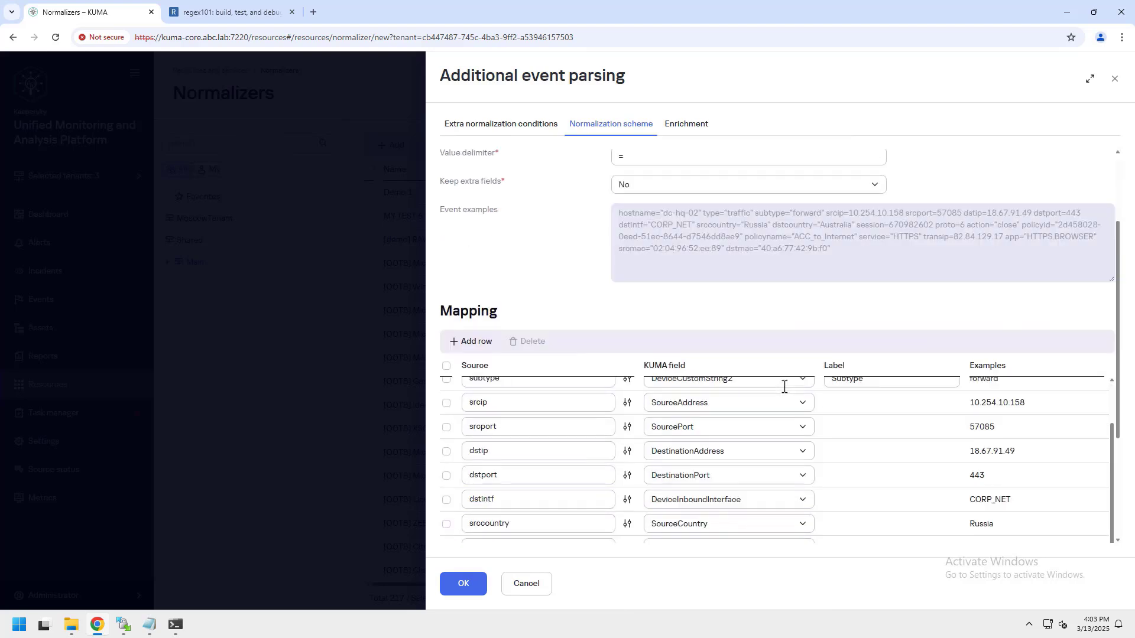
scroll(784, 386, "down", 5)
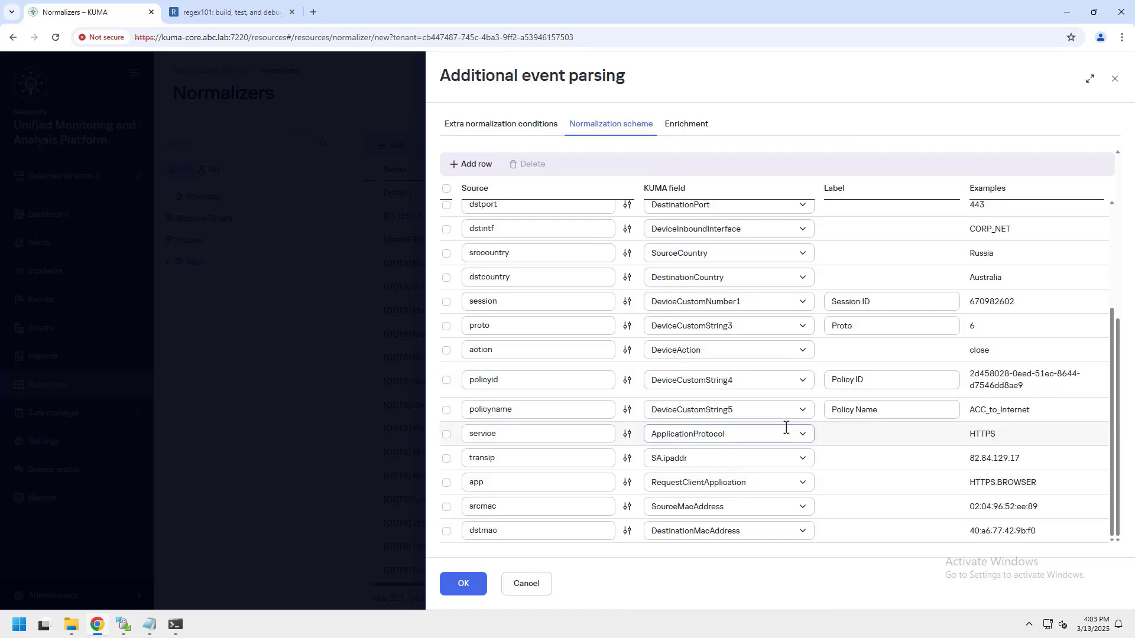
left_click(464, 594)
left_click(464, 594)
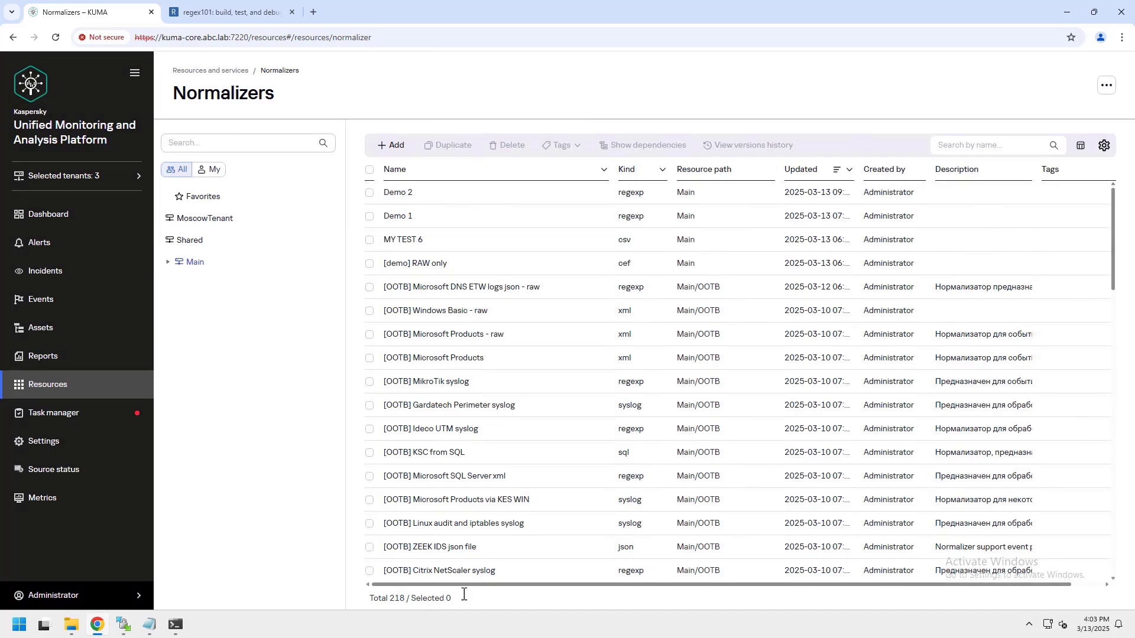
- Open [demo] collector 01 from the active services, set its event parsing normalizer to Demo 2, and save the collector
left_click(100, 389)
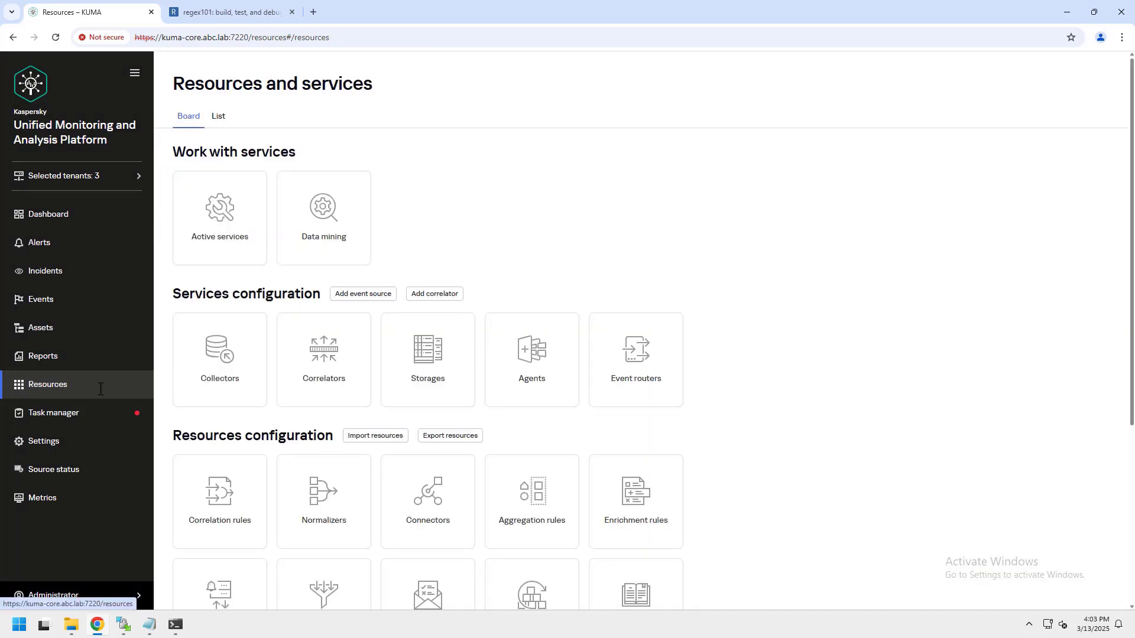
left_click(224, 220)
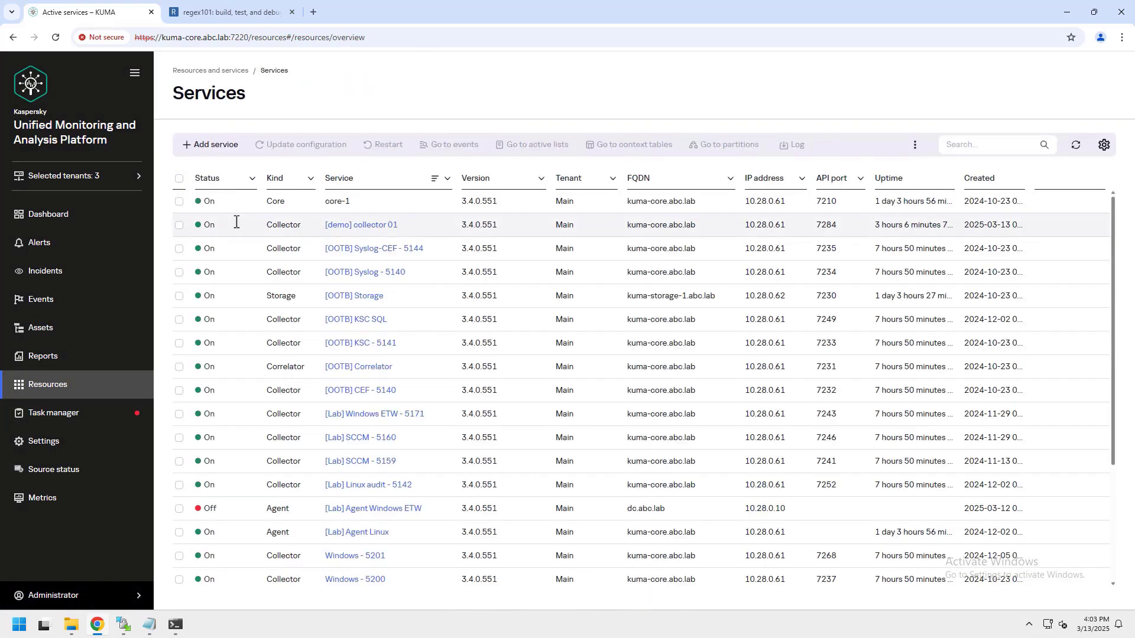
left_click(341, 222)
left_click(467, 169)
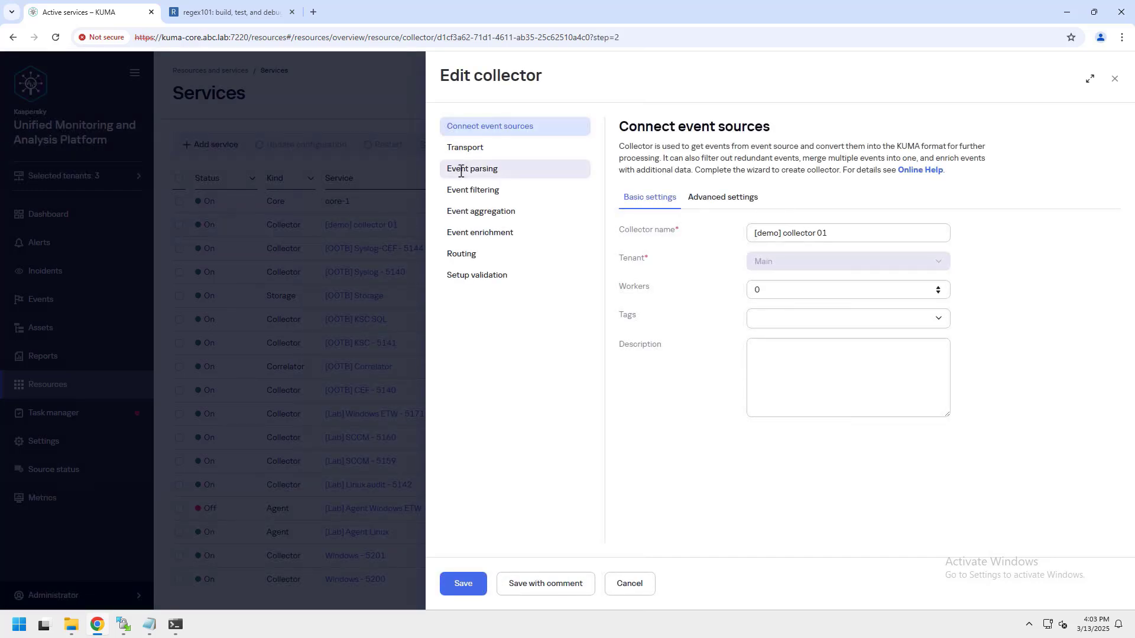
left_click(736, 186)
left_click(828, 277)
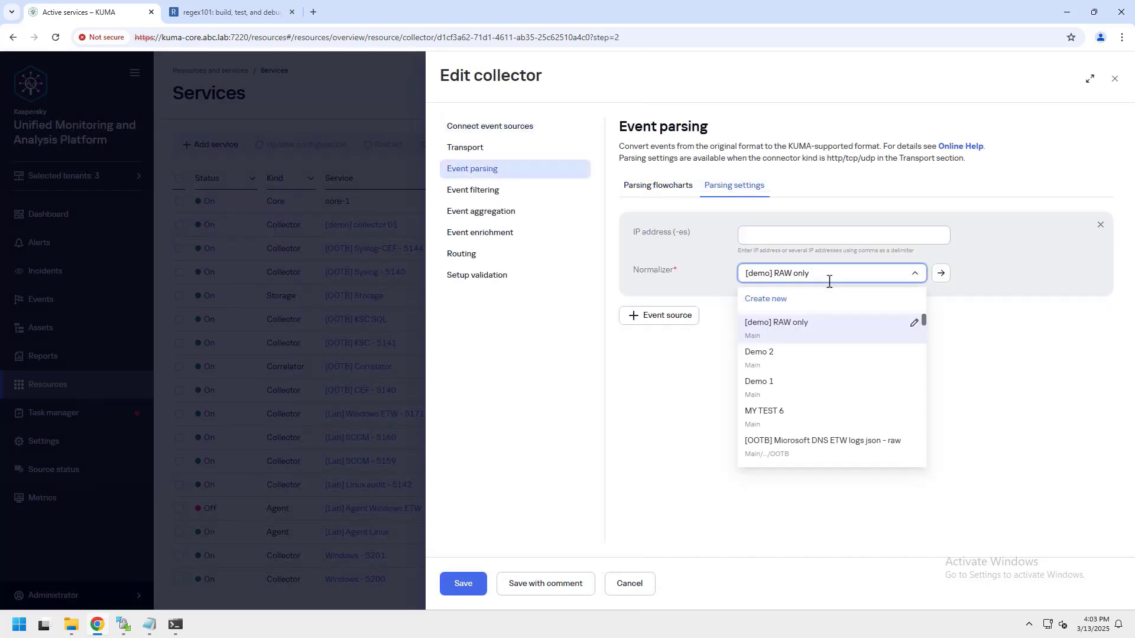
left_click(778, 355)
left_click(462, 584)
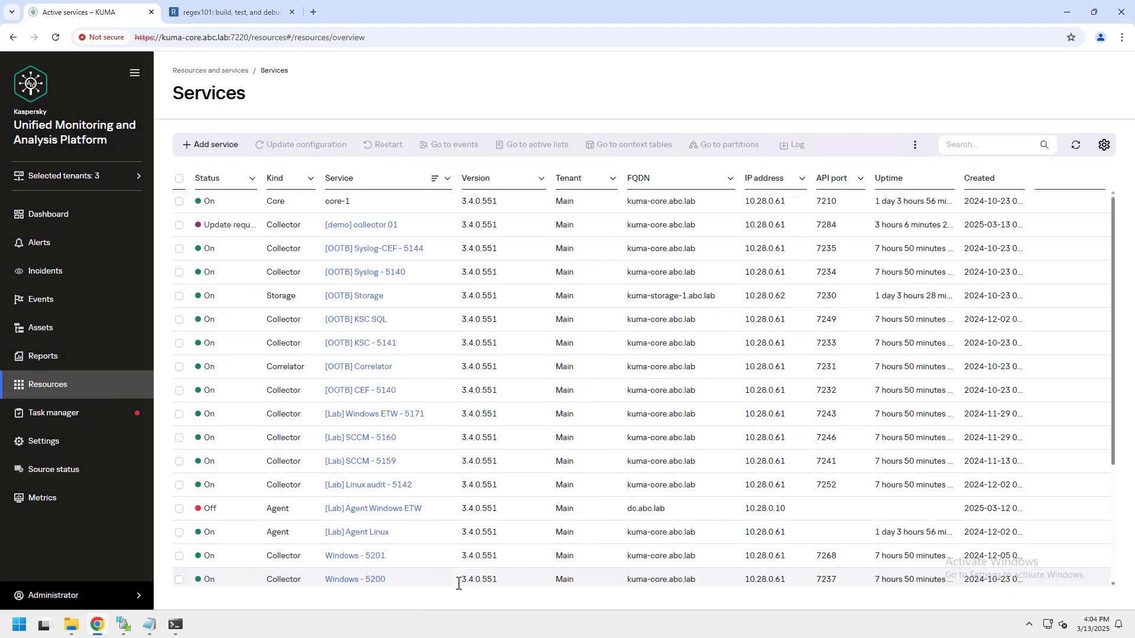
- Update the service configuration of [demo] collector 01
left_click(180, 225)
left_click(301, 145)
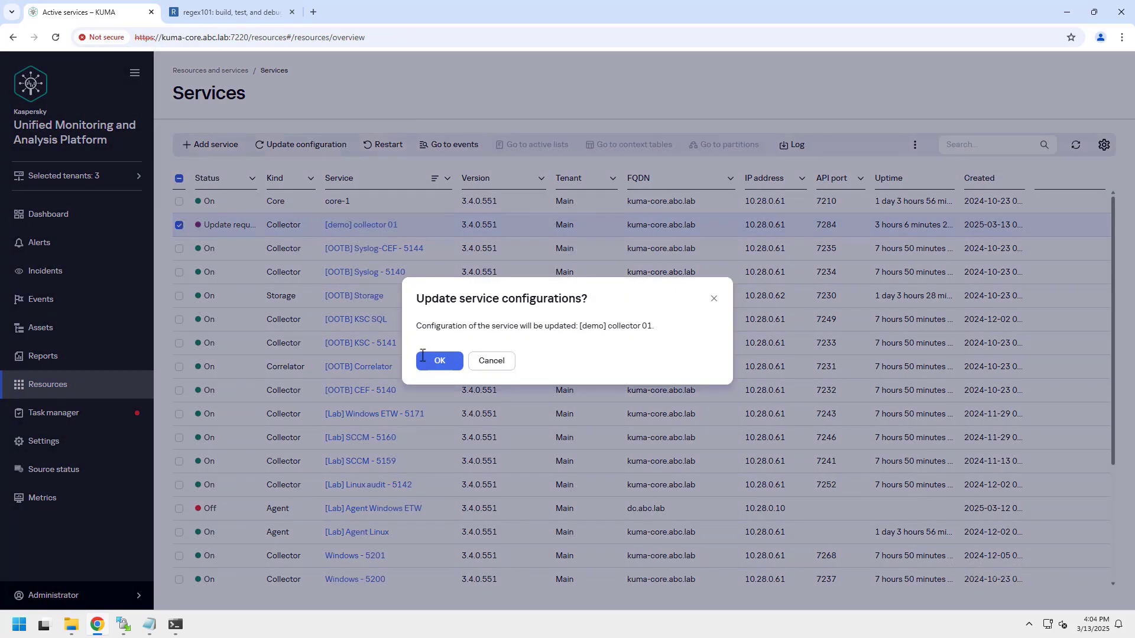
left_click(435, 360)
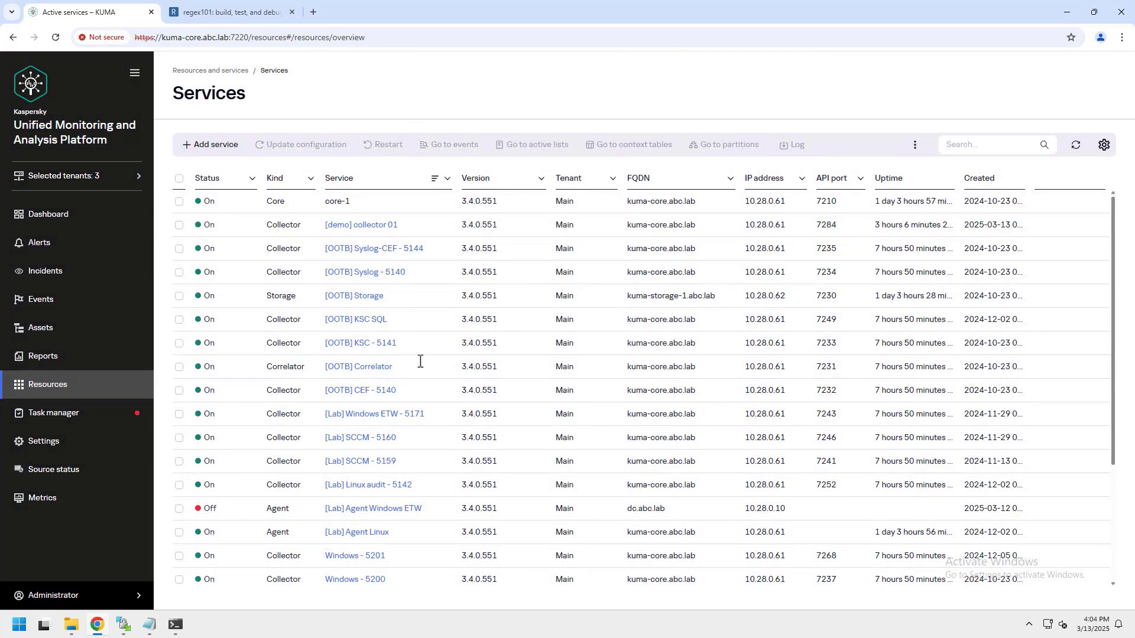
- Run the events query and examine the parsed fields in the details of the FW_800 firewall event
left_click(101, 292)
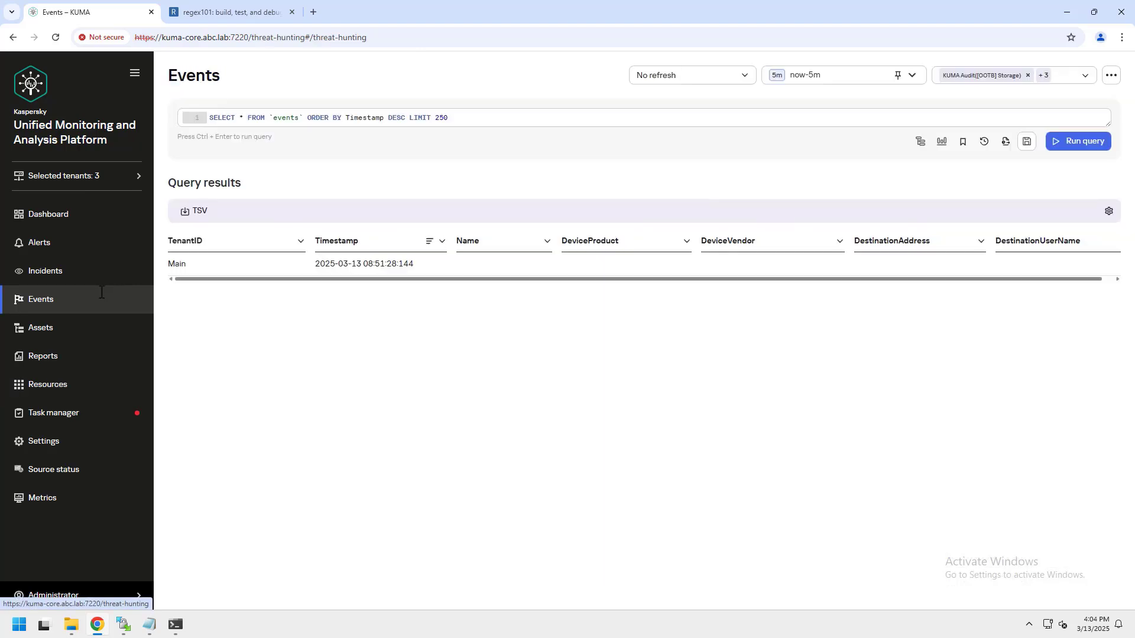
left_click(1072, 143)
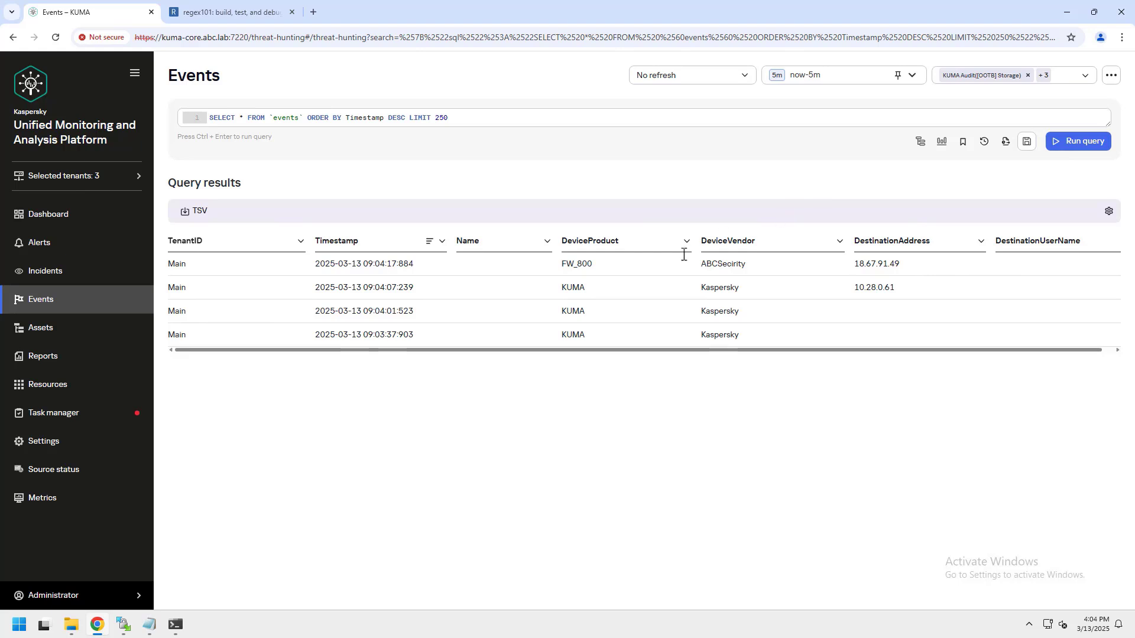
left_click(661, 268)
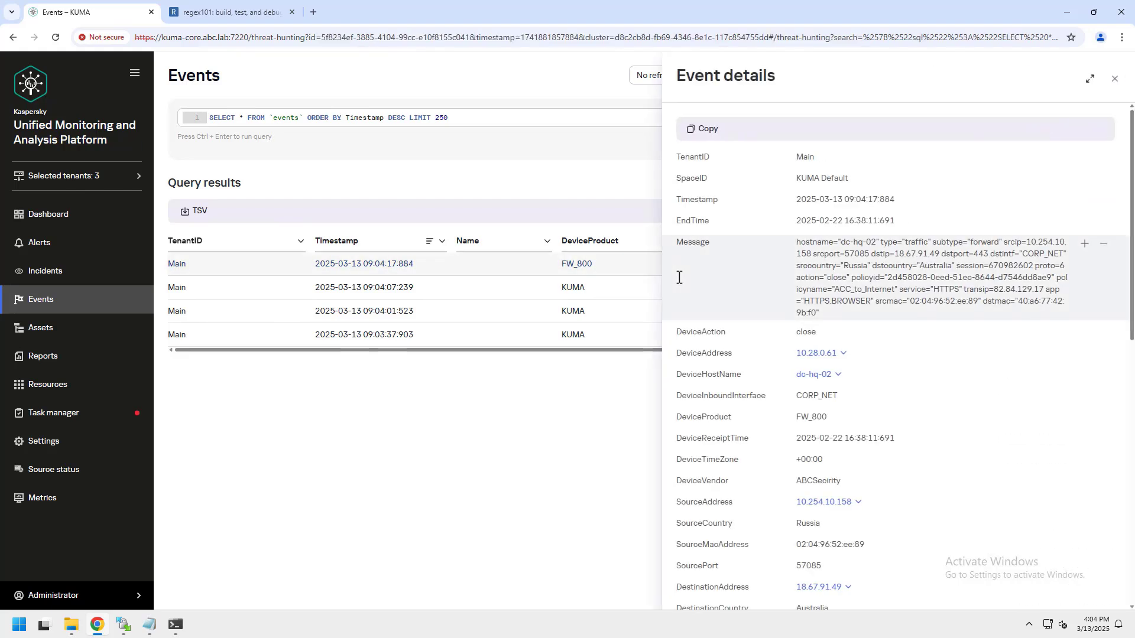
scroll(684, 285, "down", 1)
scroll(684, 284, "down", 1)
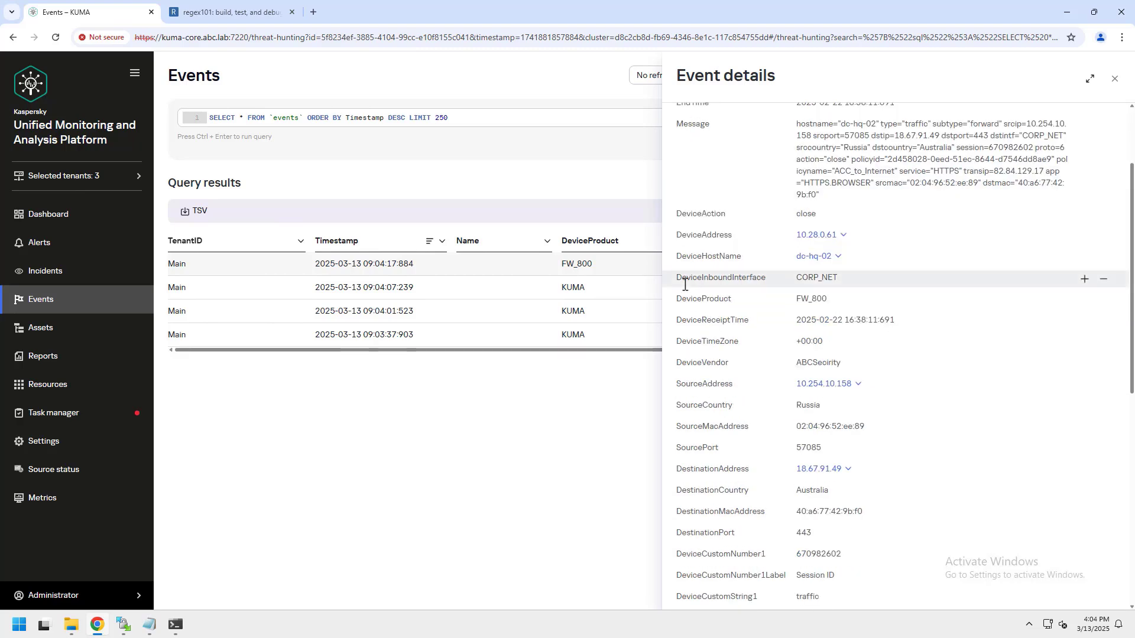
scroll(683, 284, "down", 5)
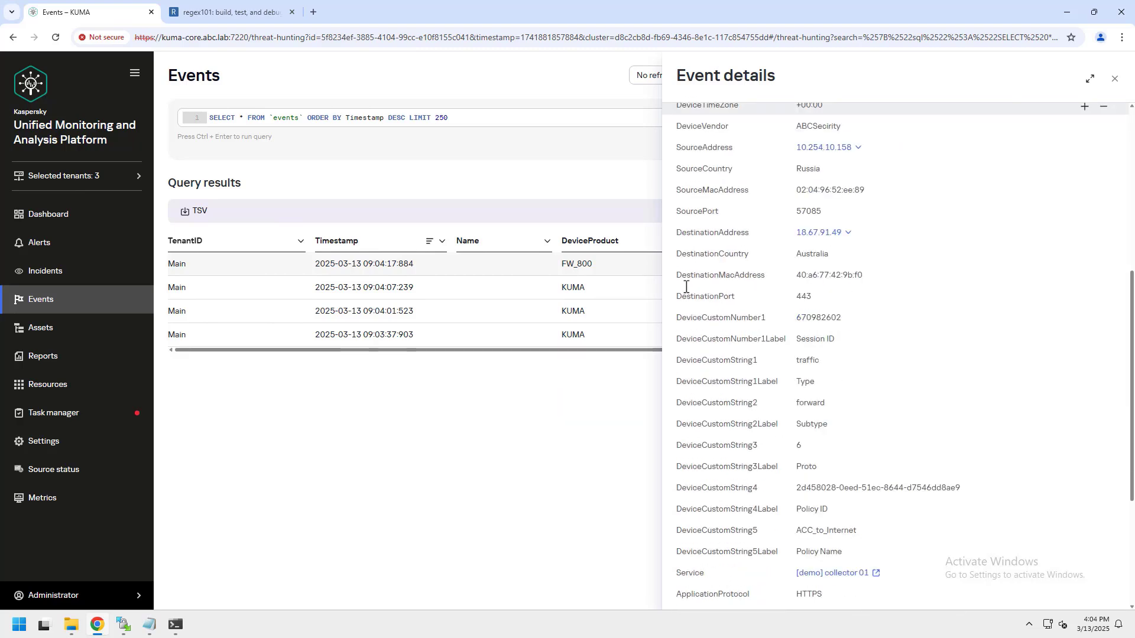
scroll(685, 287, "down", 2)
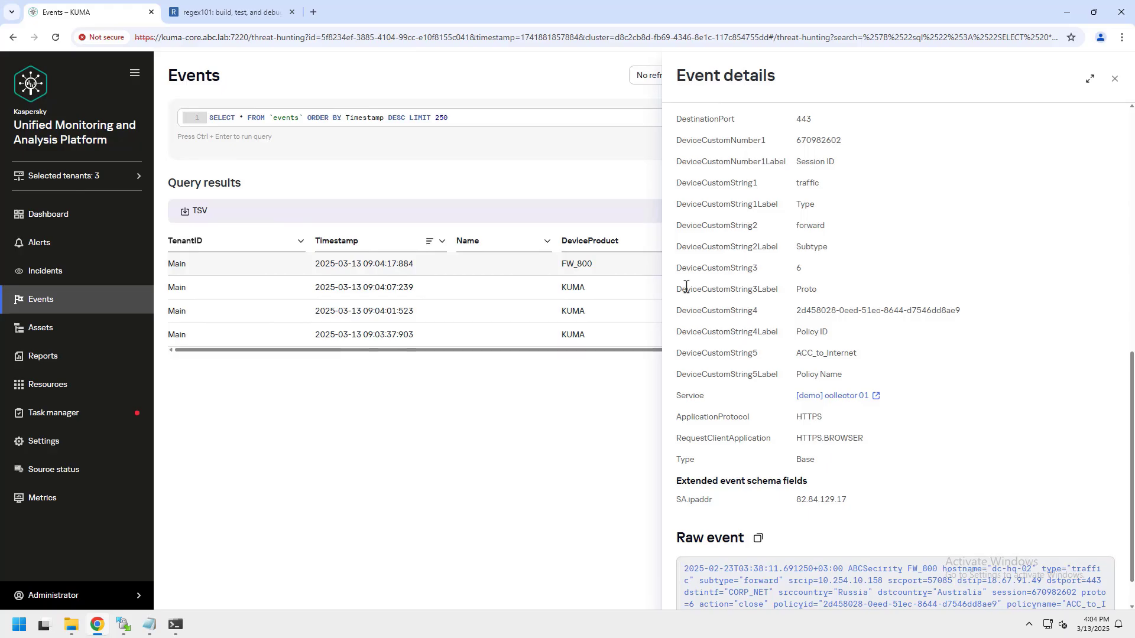